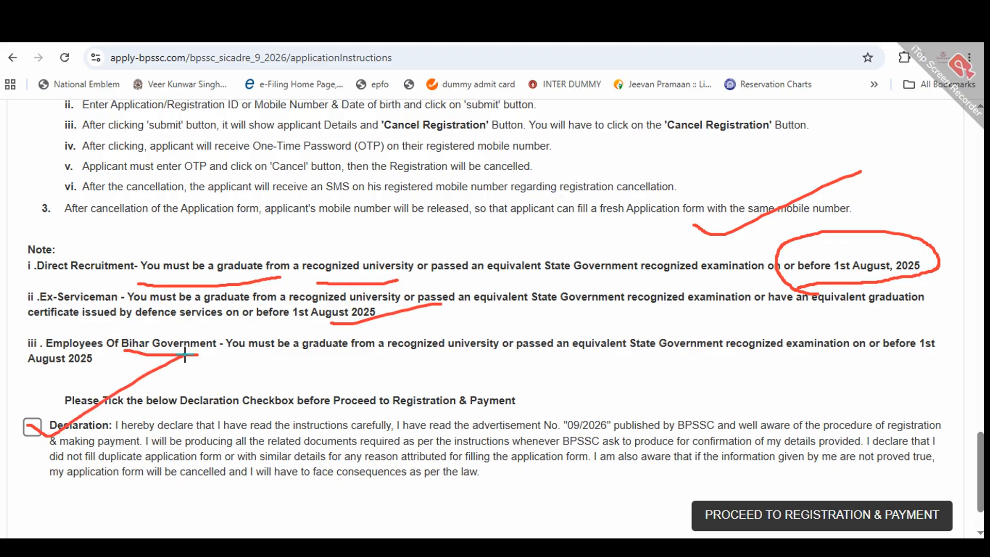
Tick the declaration for advertisement No. 09/2026 and proceed to the registration form's applicant details.
click(32, 427)
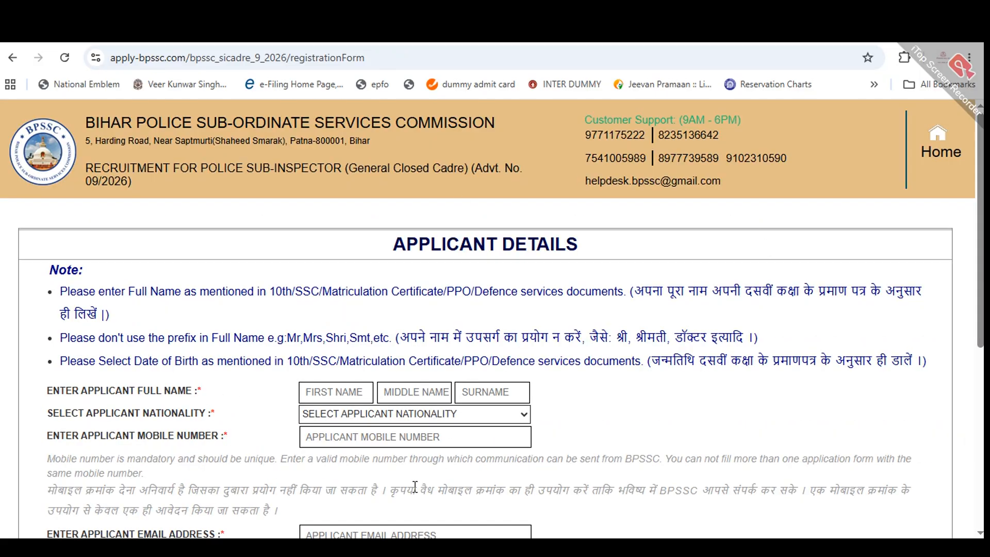
scroll(570, 354, down, 3)
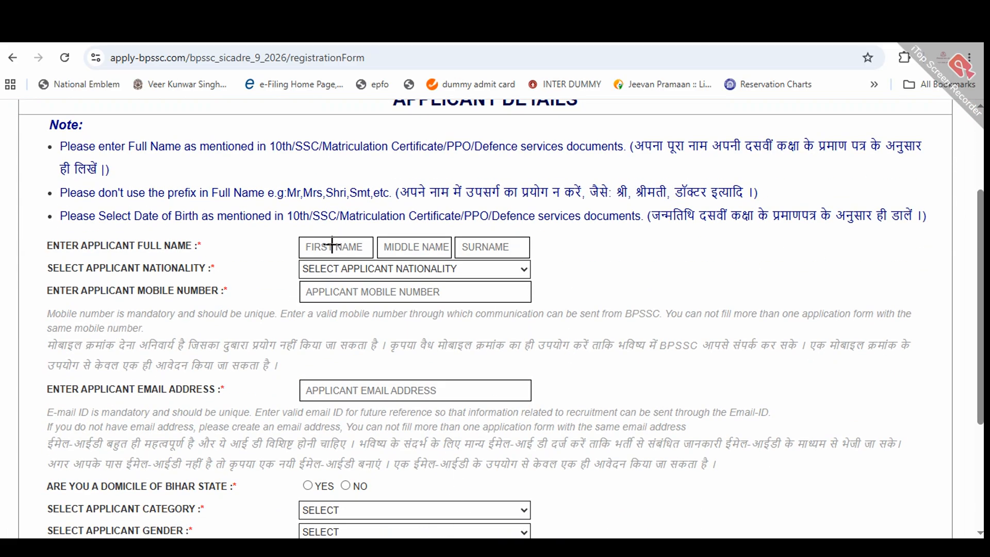
mouse_move(309, 242)
mouse_down()
mouse_move(419, 206)
mouse_move(502, 221)
mouse_move(565, 201)
mouse_up()
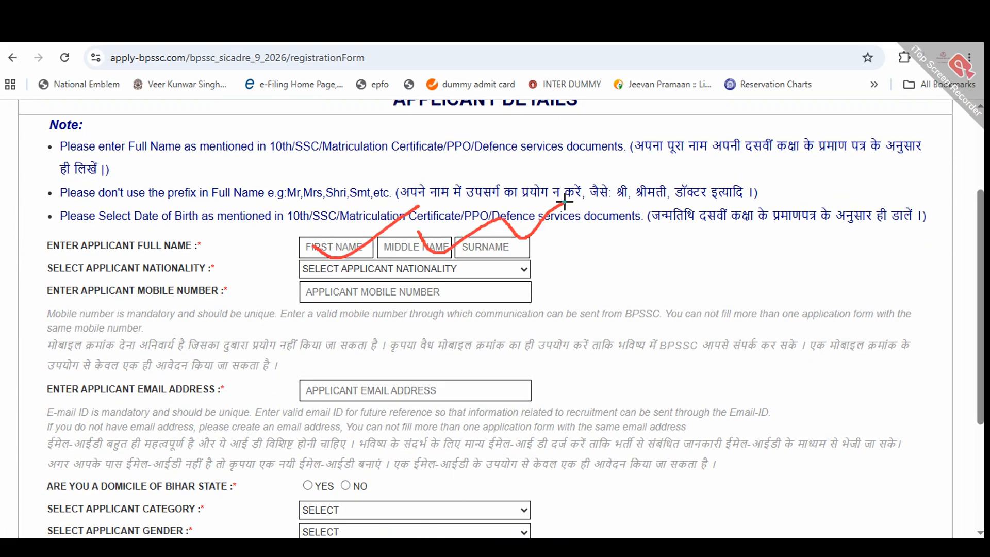
mouse_move(301, 209)
mouse_down()
mouse_move(315, 246)
mouse_move(367, 185)
mouse_move(487, 237)
mouse_move(498, 192)
mouse_move(540, 208)
mouse_move(568, 197)
mouse_move(586, 139)
mouse_up()
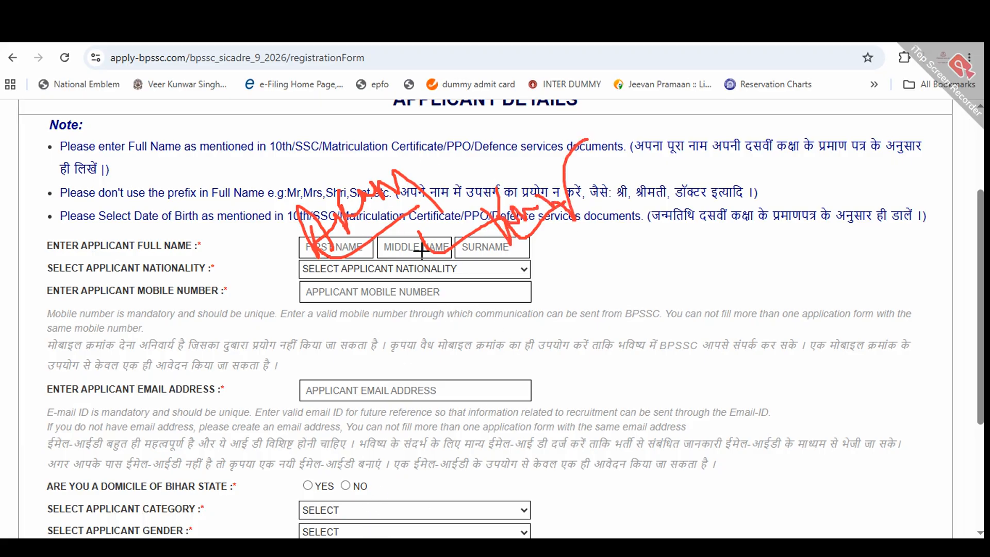
mouse_move(332, 253)
mouse_down()
mouse_move(237, 325)
mouse_move(256, 370)
mouse_up()
mouse_move(102, 378)
mouse_down()
mouse_move(111, 327)
mouse_move(131, 307)
mouse_move(149, 258)
mouse_move(196, 271)
mouse_up()
mouse_move(392, 237)
mouse_down()
mouse_move(413, 252)
mouse_move(444, 316)
mouse_move(485, 346)
mouse_up()
mouse_move(506, 289)
mouse_down()
mouse_move(545, 345)
mouse_move(649, 267)
mouse_up()
mouse_move(504, 263)
mouse_down()
mouse_move(704, 196)
mouse_move(794, 212)
mouse_move(829, 198)
mouse_up()
drag(772, 256, 910, 171)
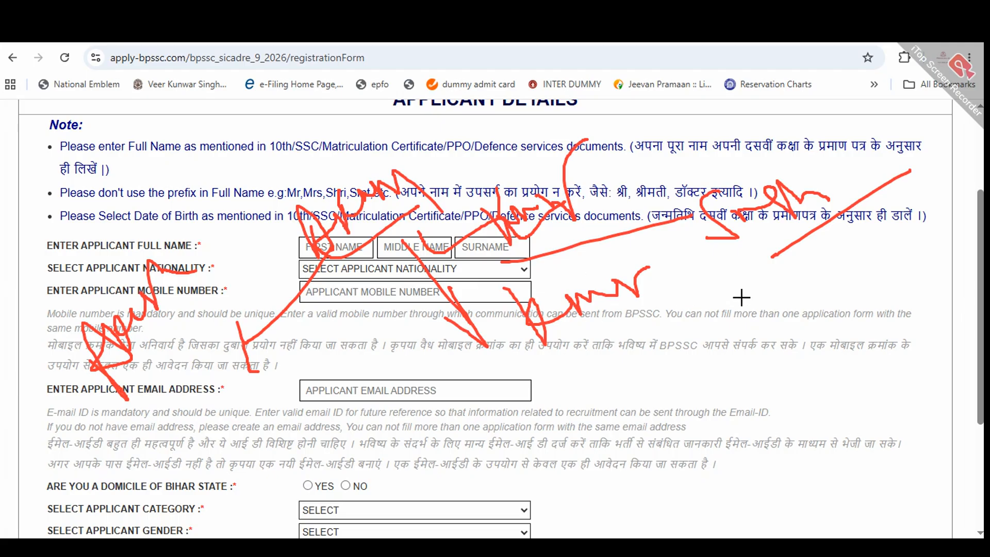
drag(751, 292, 750, 317)
mouse_move(741, 298)
mouse_down()
mouse_move(778, 330)
mouse_move(915, 244)
mouse_up()
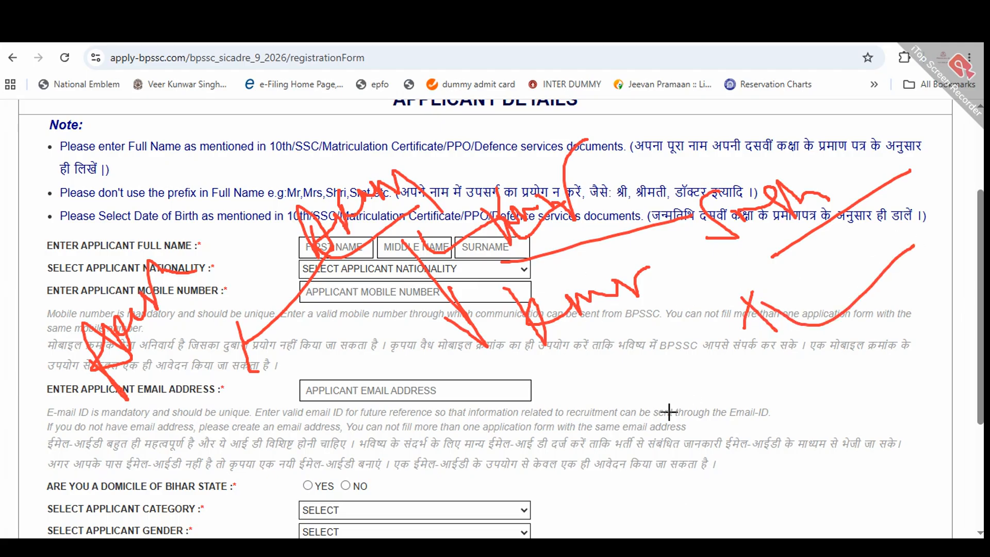
drag(615, 386, 638, 423)
mouse_move(661, 388)
mouse_down()
mouse_move(655, 407)
mouse_move(685, 367)
mouse_up()
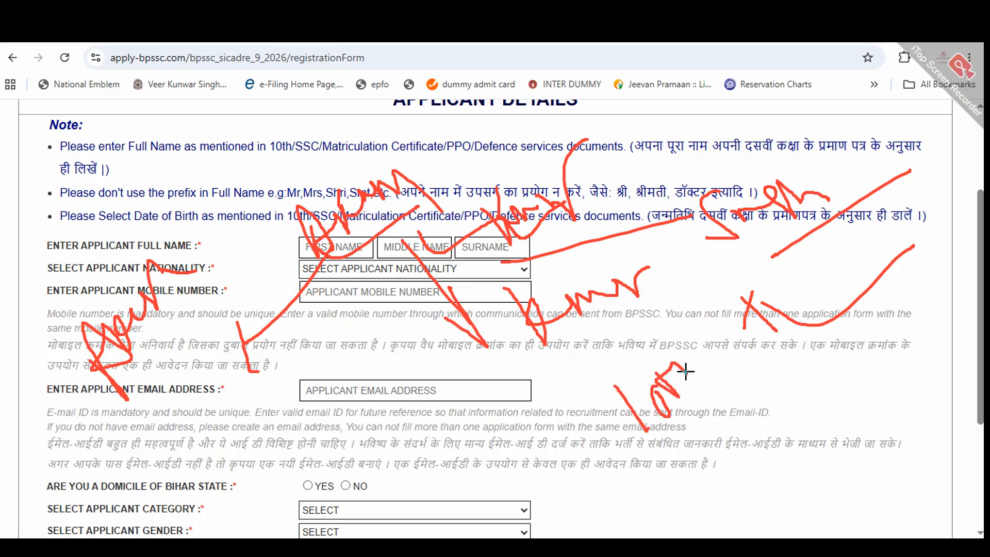
mouse_move(690, 427)
mouse_down()
mouse_move(719, 439)
mouse_move(780, 391)
mouse_up()
drag(479, 242, 673, 150)
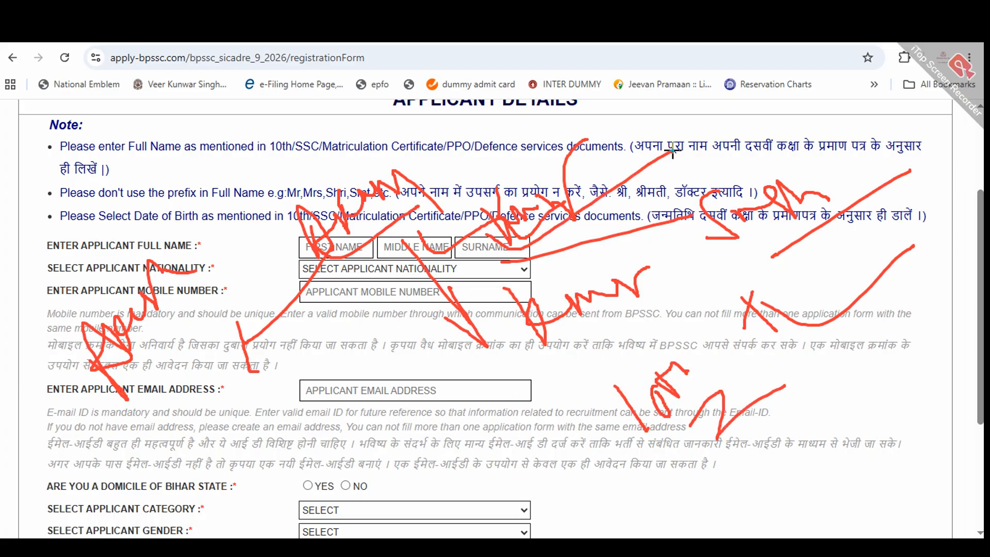
click(704, 529)
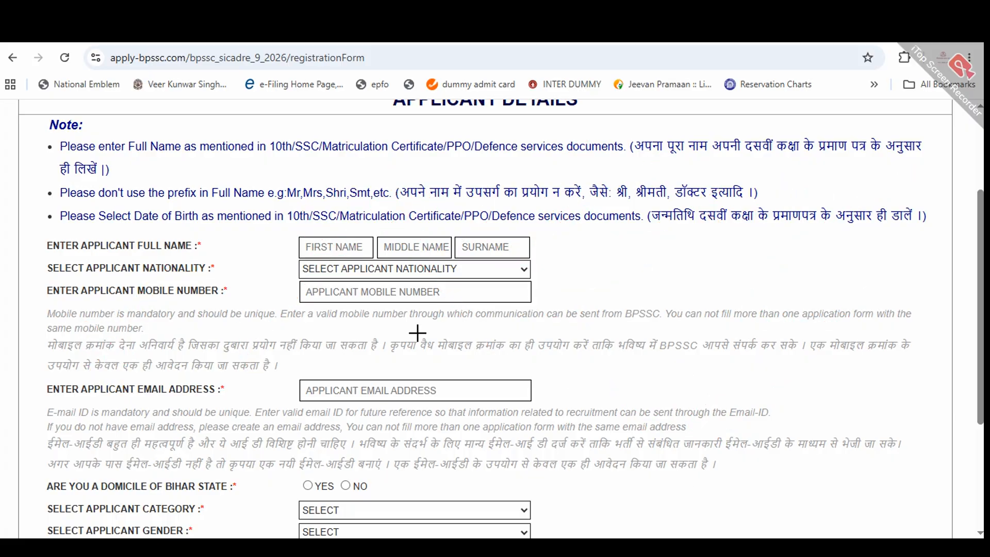
Set the applicant's nationality to INDIAN.
click(379, 273)
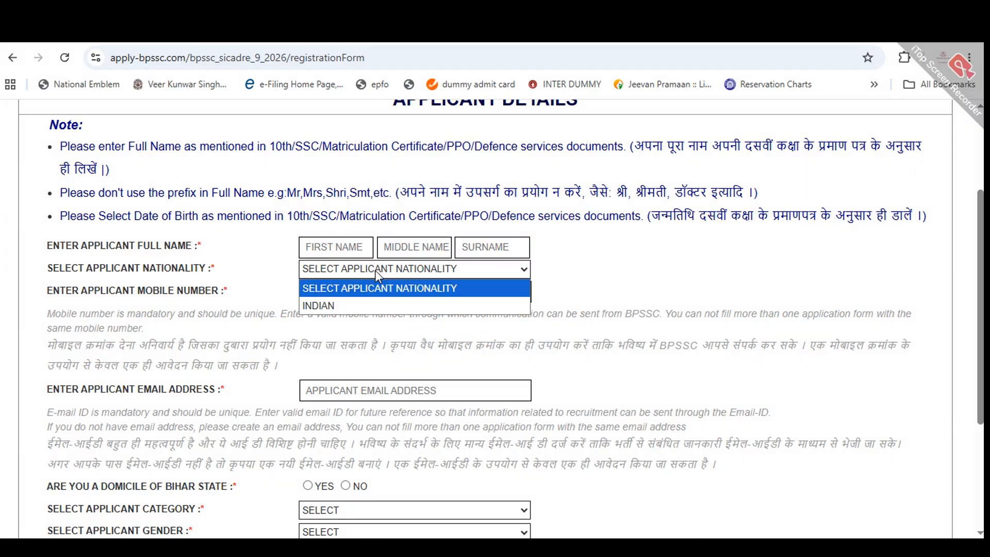
click(348, 307)
scroll(291, 312, down, 2)
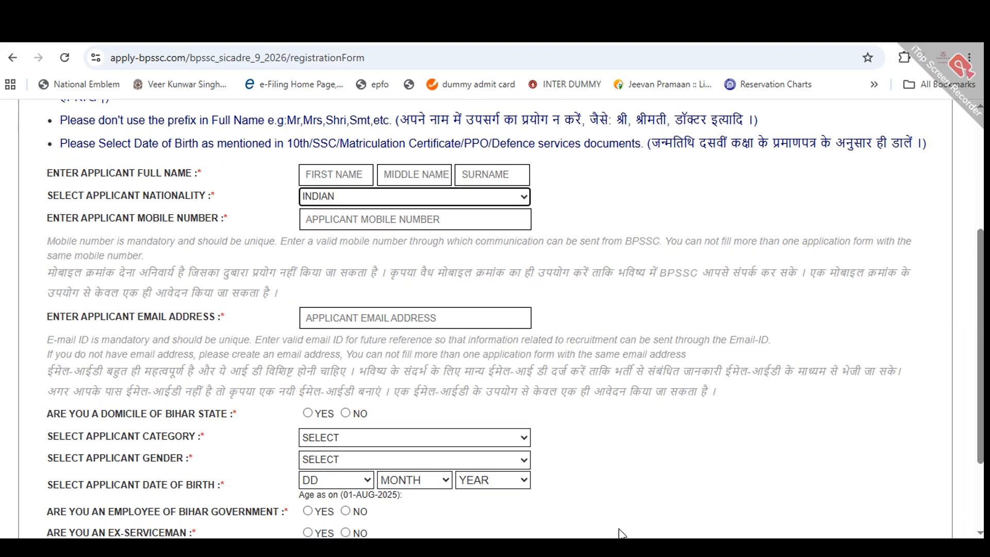
click(672, 512)
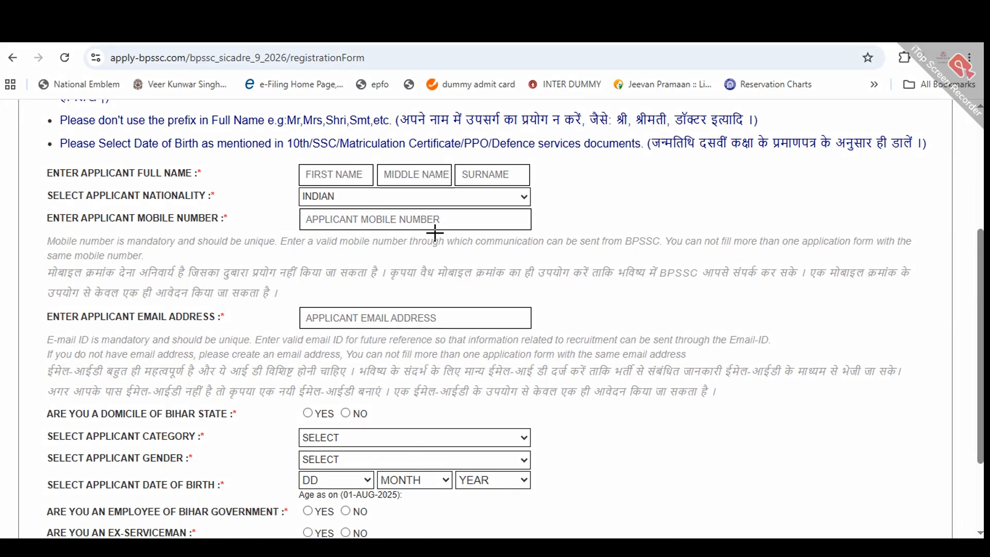
drag(433, 227, 626, 157)
drag(371, 316, 554, 257)
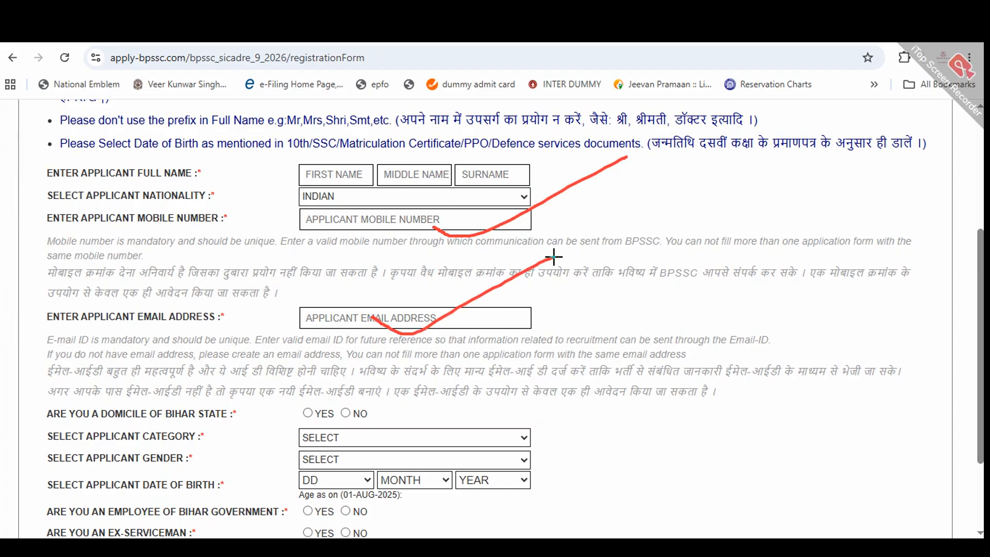
click(618, 519)
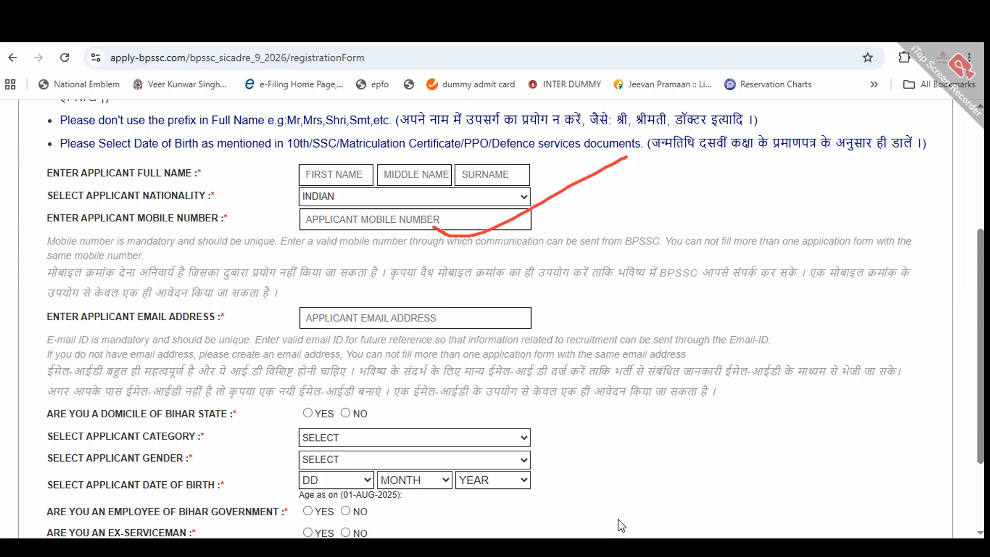
click(617, 519)
Answer the Bihar state domicile question with NO.
scroll(268, 345, down, 3)
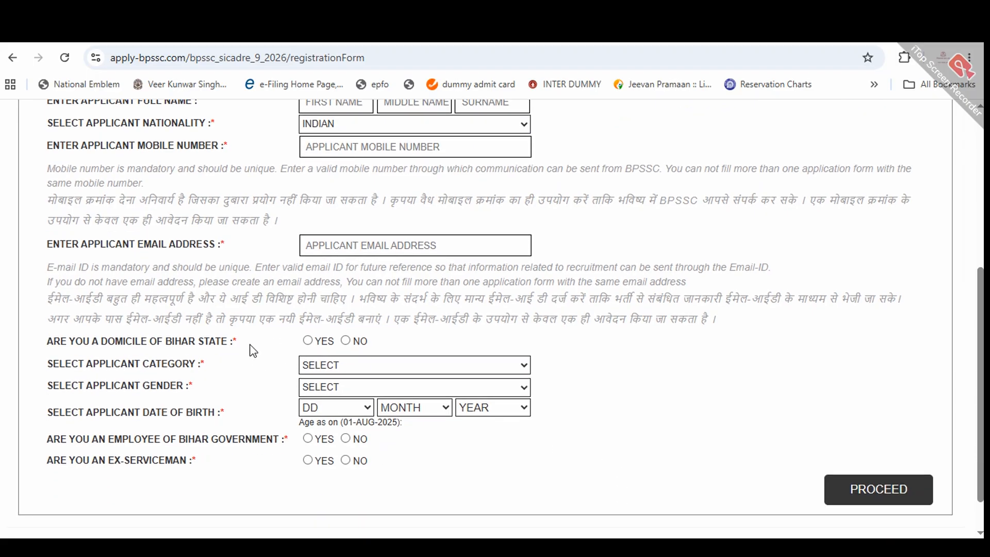
click(308, 341)
click(345, 342)
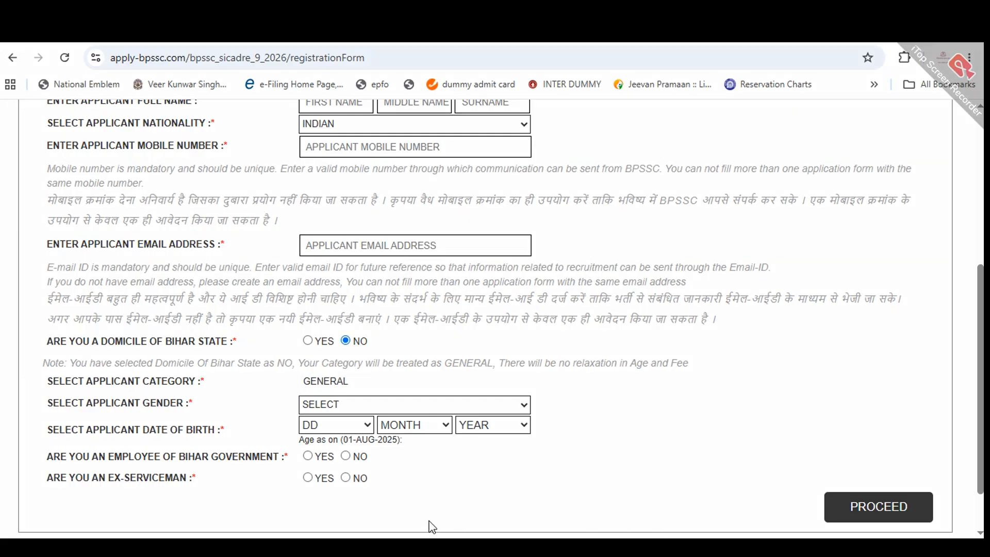
mouse_move(49, 378)
mouse_down()
mouse_move(196, 393)
mouse_move(372, 393)
mouse_up()
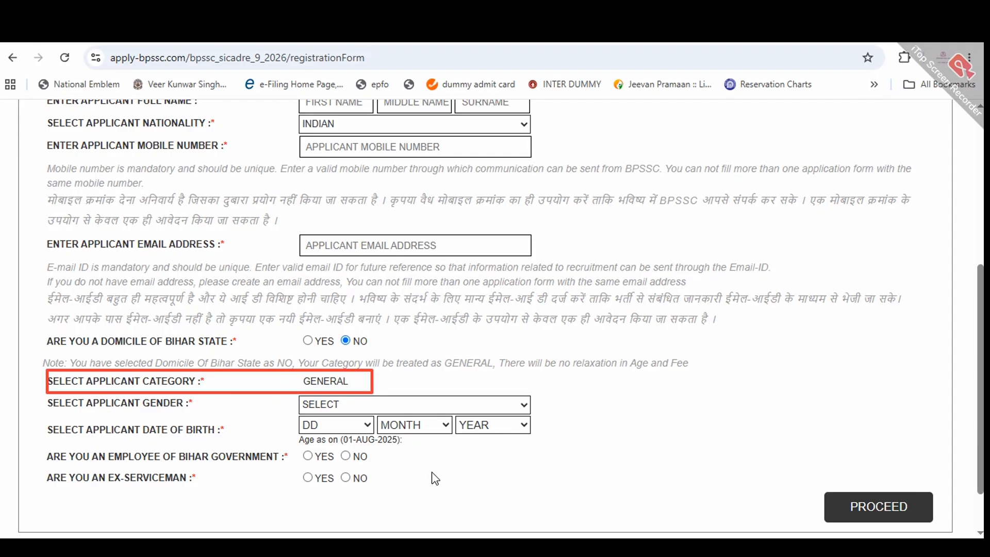
drag(292, 320, 322, 349)
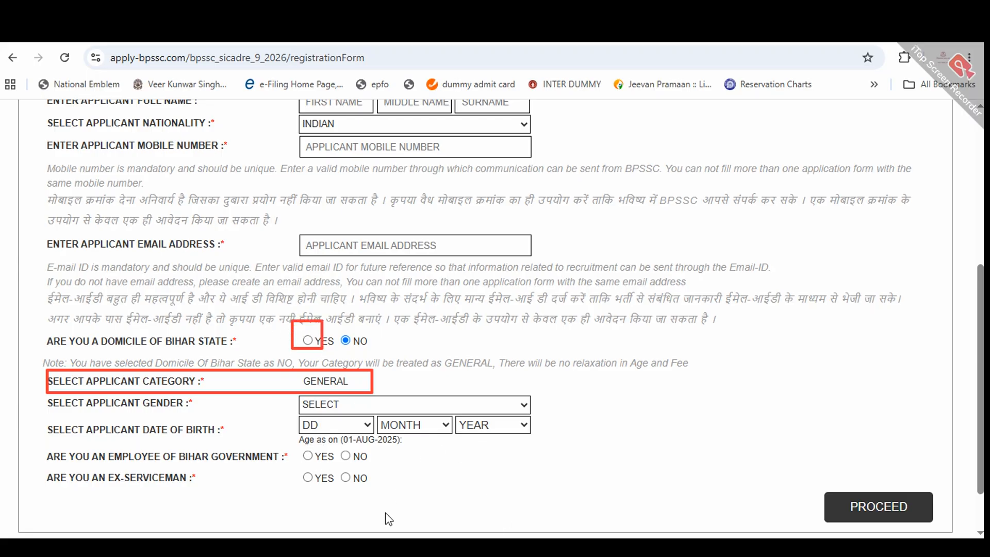
mouse_move(431, 343)
mouse_down()
mouse_move(464, 366)
mouse_move(663, 279)
mouse_up()
drag(586, 358, 623, 391)
mouse_move(655, 330)
mouse_down()
mouse_move(645, 381)
mouse_move(673, 351)
mouse_up()
mouse_move(712, 314)
mouse_down()
mouse_move(686, 340)
mouse_move(717, 327)
mouse_up()
mouse_move(764, 279)
mouse_down()
mouse_move(760, 314)
mouse_move(789, 289)
mouse_move(675, 335)
mouse_move(877, 248)
mouse_move(913, 206)
mouse_up()
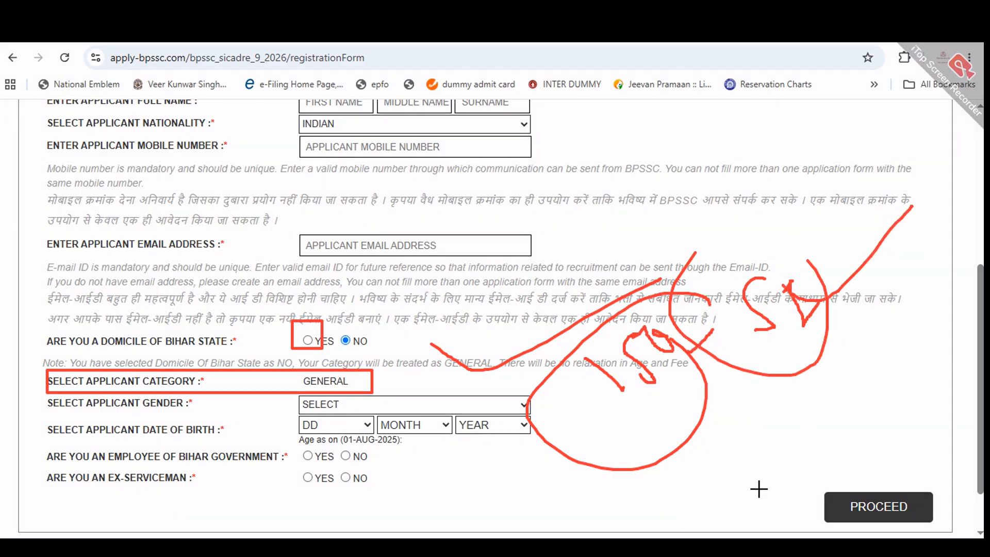
click(705, 520)
Set the Bihar state domicile answer to YES and the applicant category to GENERAL.
click(308, 340)
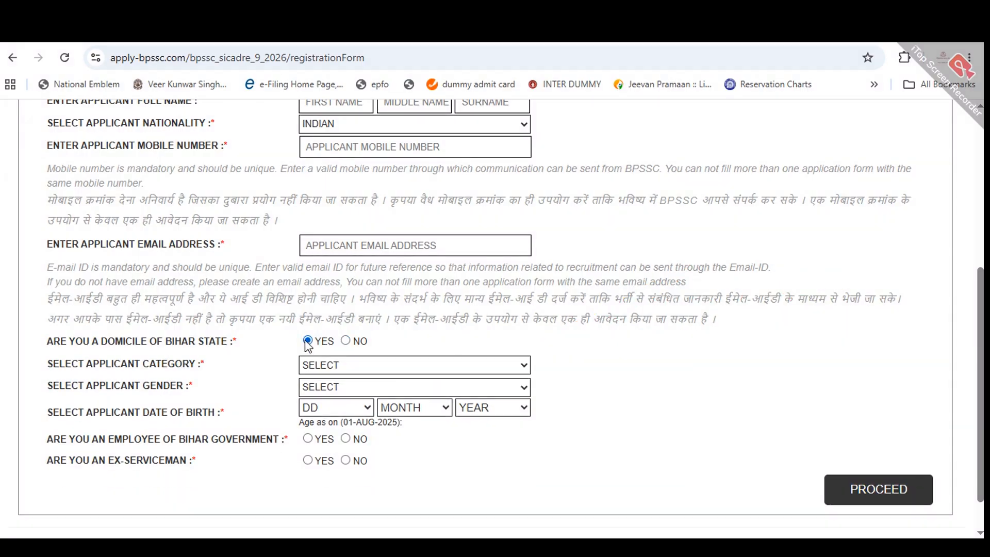
click(340, 366)
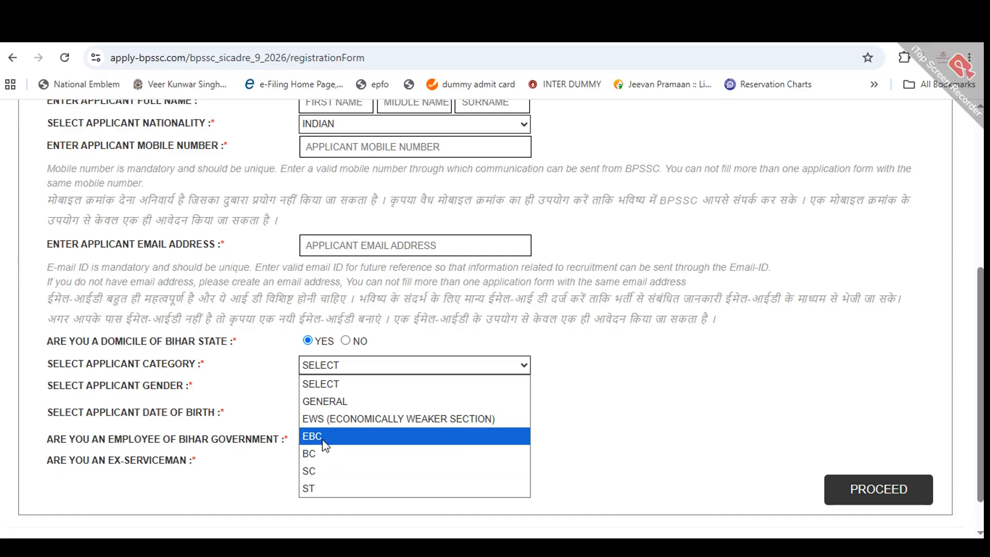
click(326, 404)
Set the applicant's gender to FEMALE.
scroll(315, 319, down, 1)
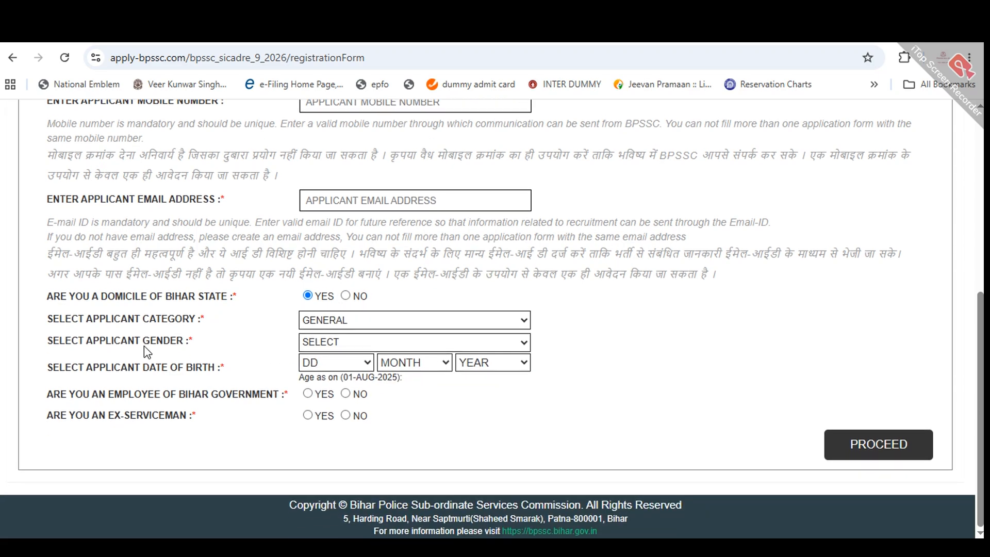
click(335, 341)
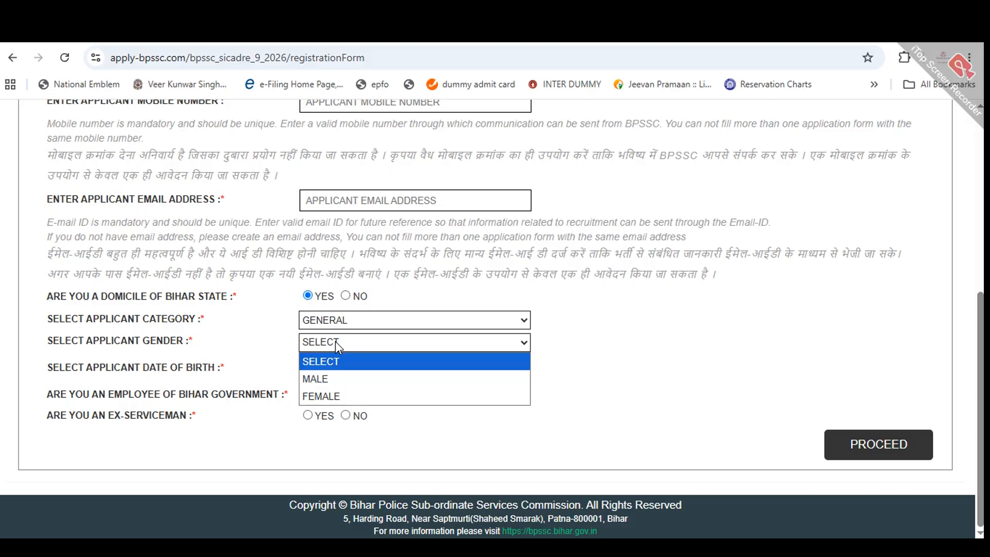
click(331, 396)
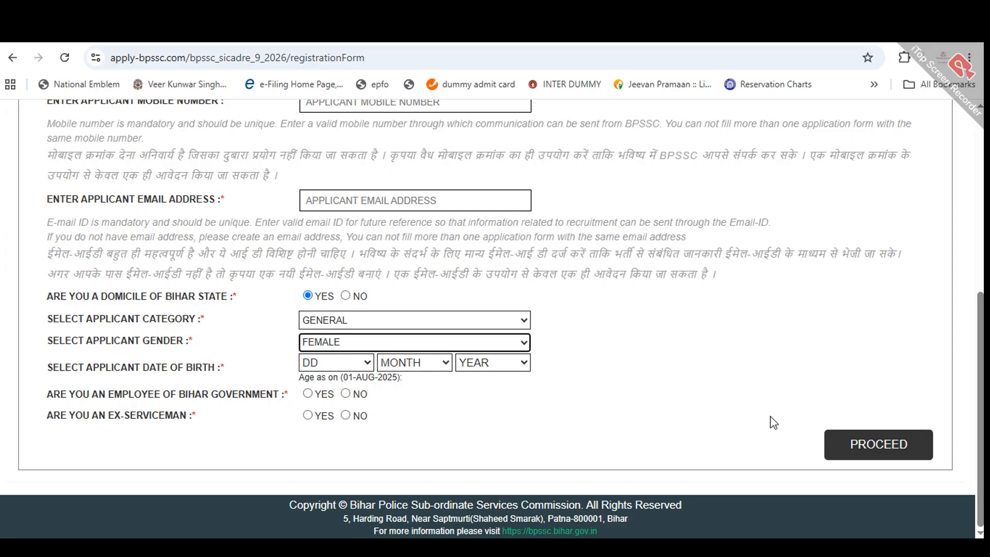
click(423, 506)
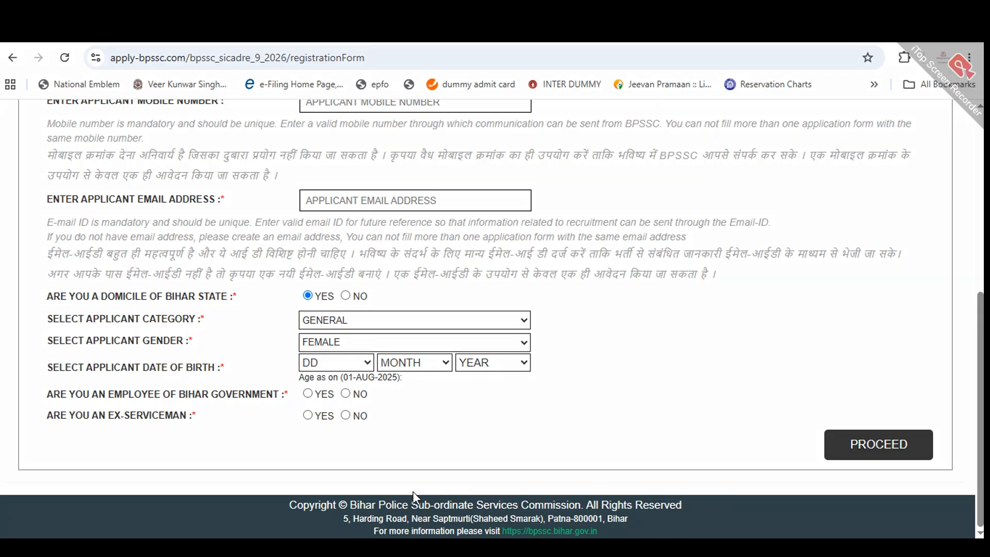
mouse_move(328, 353)
mouse_down()
mouse_move(354, 365)
mouse_move(402, 338)
mouse_up()
drag(415, 356, 576, 321)
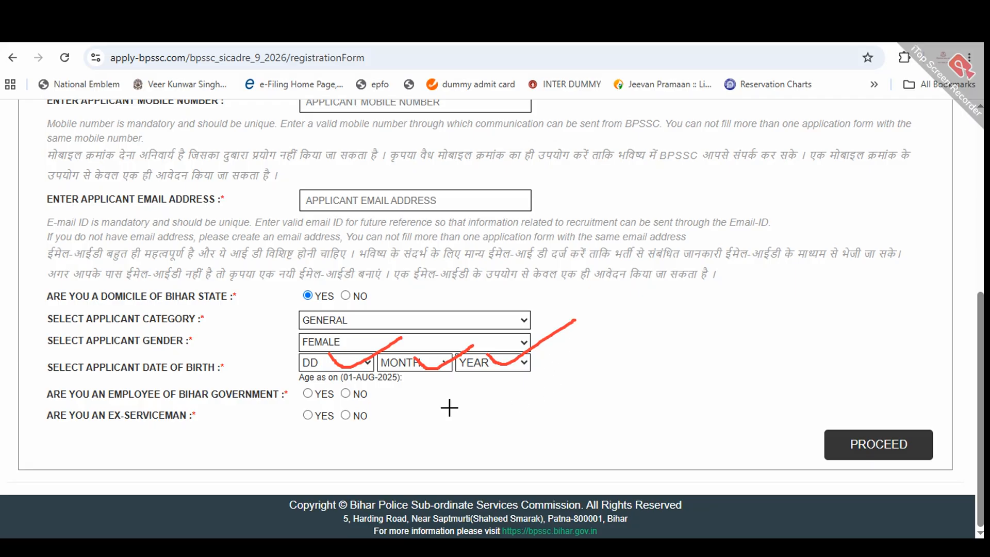
mouse_move(330, 357)
mouse_down()
mouse_move(325, 367)
mouse_move(345, 361)
mouse_up()
drag(438, 327, 459, 327)
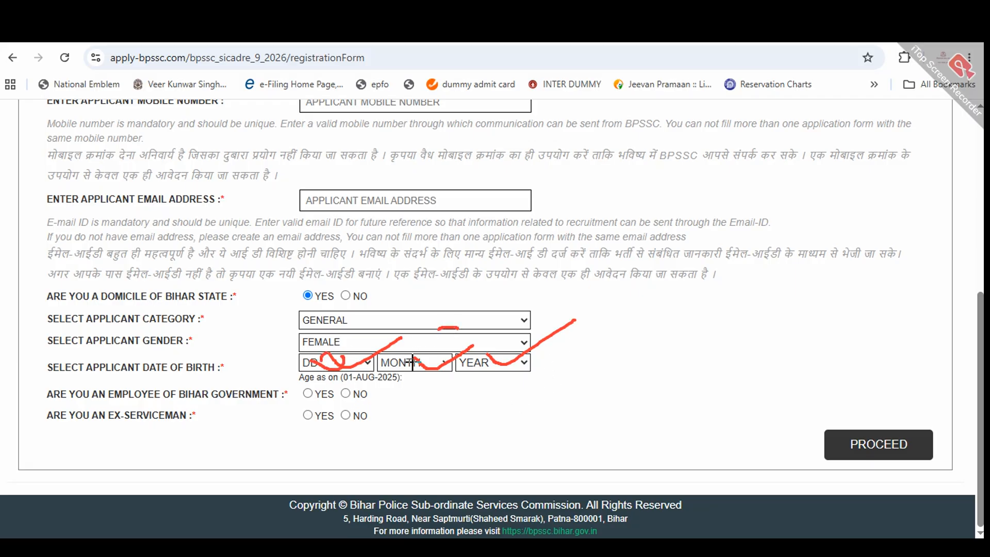
drag(413, 362, 417, 371)
drag(496, 353, 510, 364)
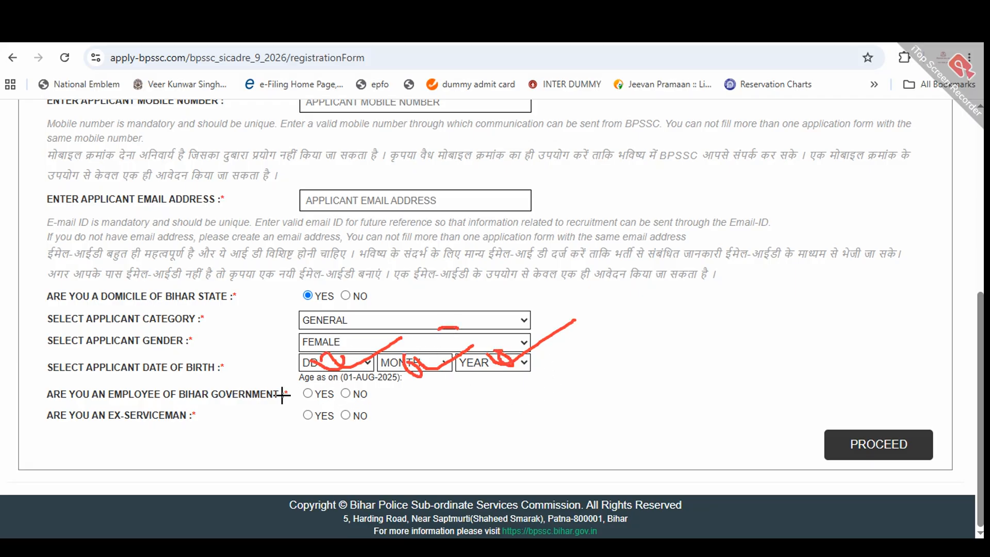
mouse_move(282, 395)
mouse_down()
mouse_move(407, 379)
mouse_move(340, 361)
mouse_move(289, 382)
mouse_up()
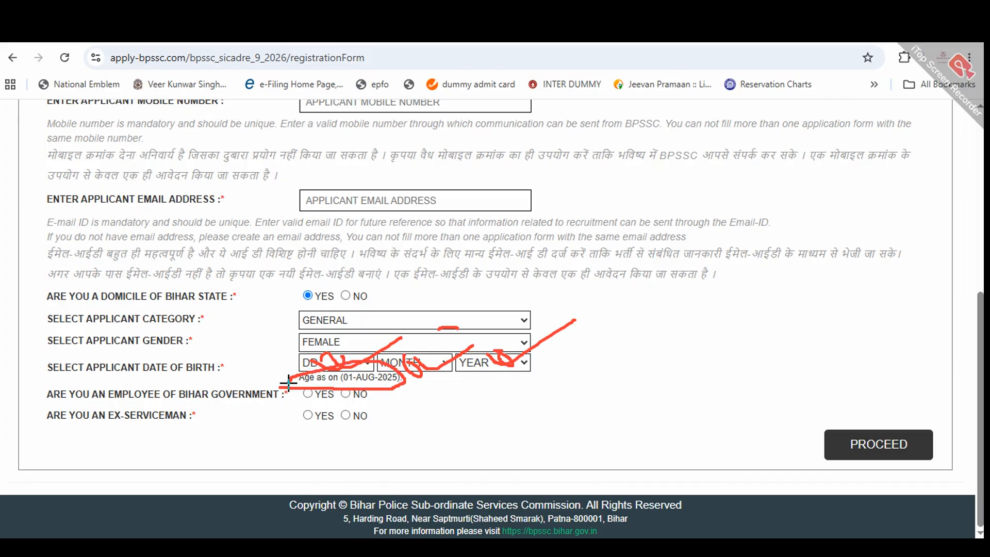
drag(676, 315, 700, 353)
drag(680, 279, 758, 382)
drag(730, 305, 738, 304)
drag(768, 295, 842, 356)
drag(804, 289, 887, 317)
drag(861, 274, 879, 259)
mouse_move(554, 362)
mouse_down()
mouse_move(562, 425)
mouse_move(941, 266)
mouse_up()
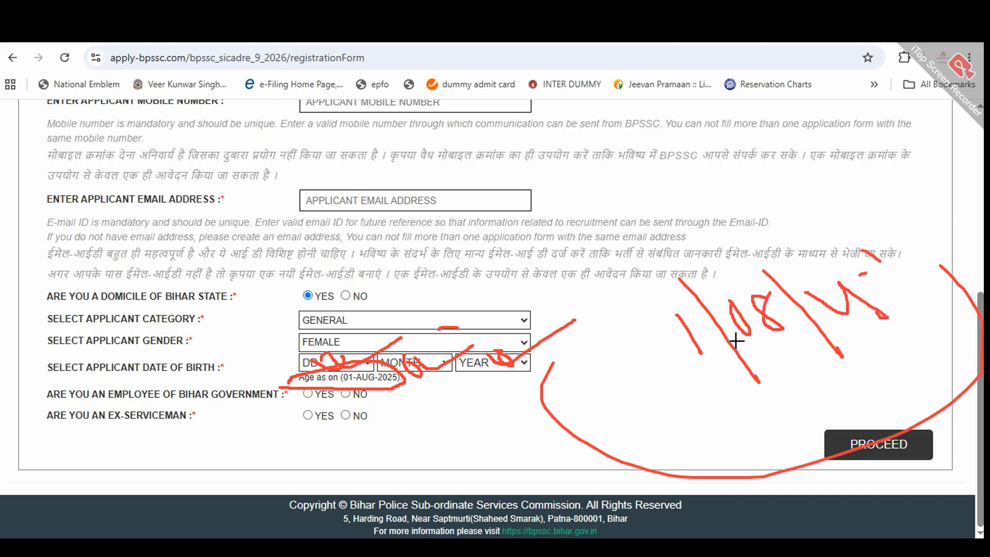
drag(770, 376, 938, 297)
click(706, 516)
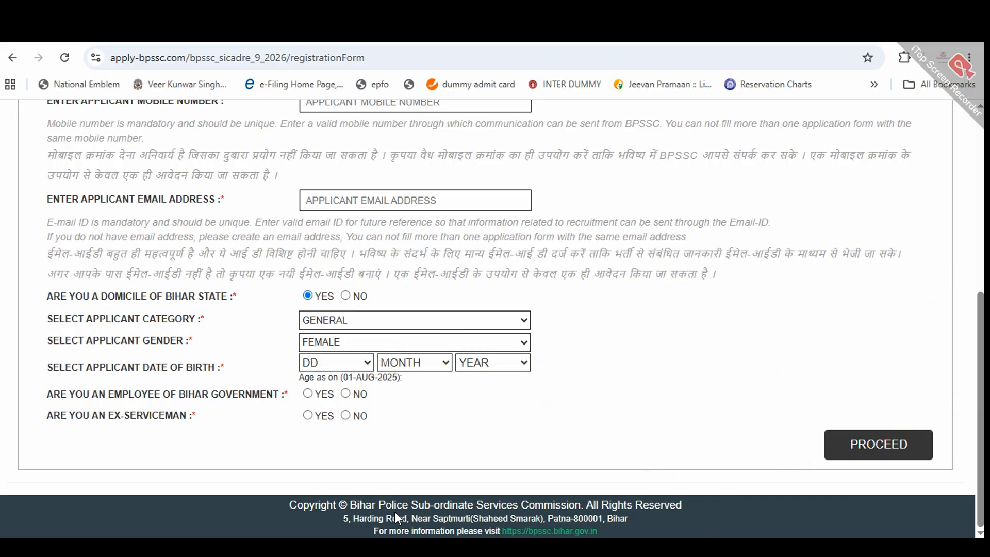
Choose the day of the applicant's date of birth.
click(341, 362)
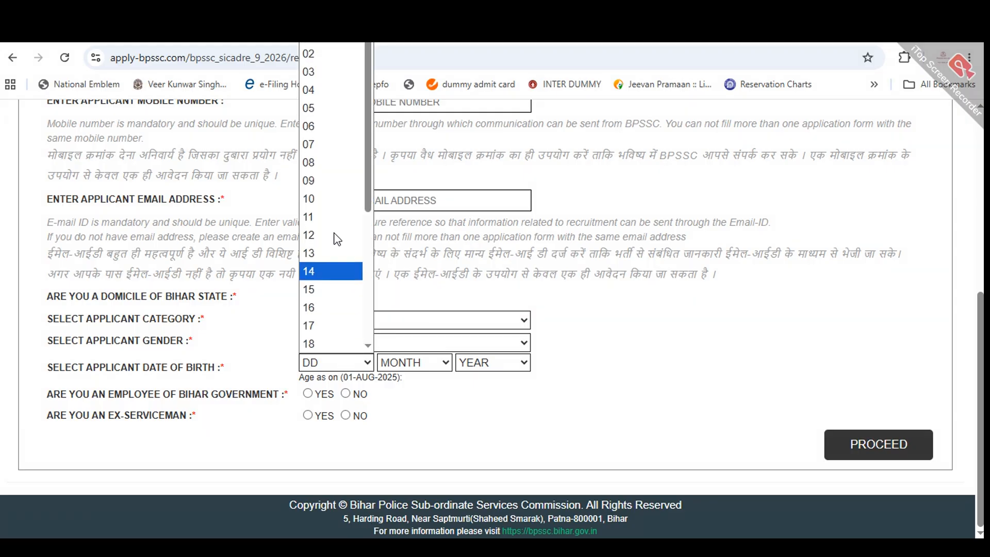
key(Down)
key(Down)
key(Down)
key(Down)
key(Return)
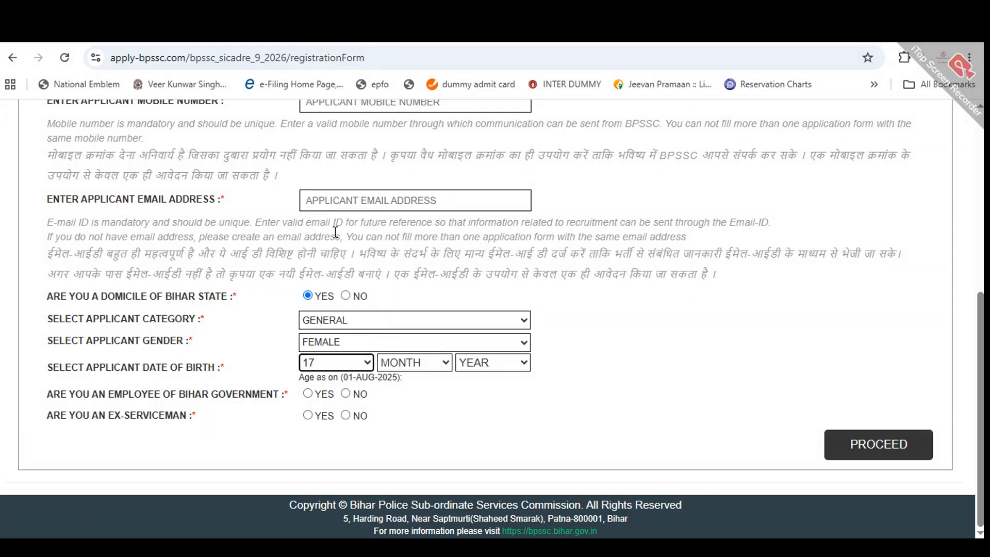
Choose the month and year of the applicant's date of birth.
click(403, 345)
click(409, 361)
click(408, 362)
click(404, 373)
click(408, 365)
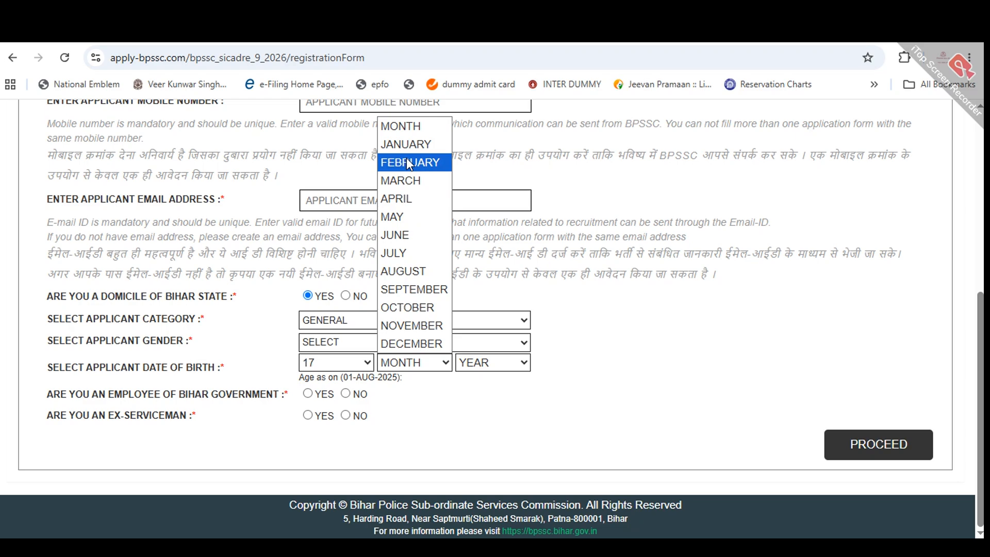
click(407, 307)
click(472, 367)
key(2)
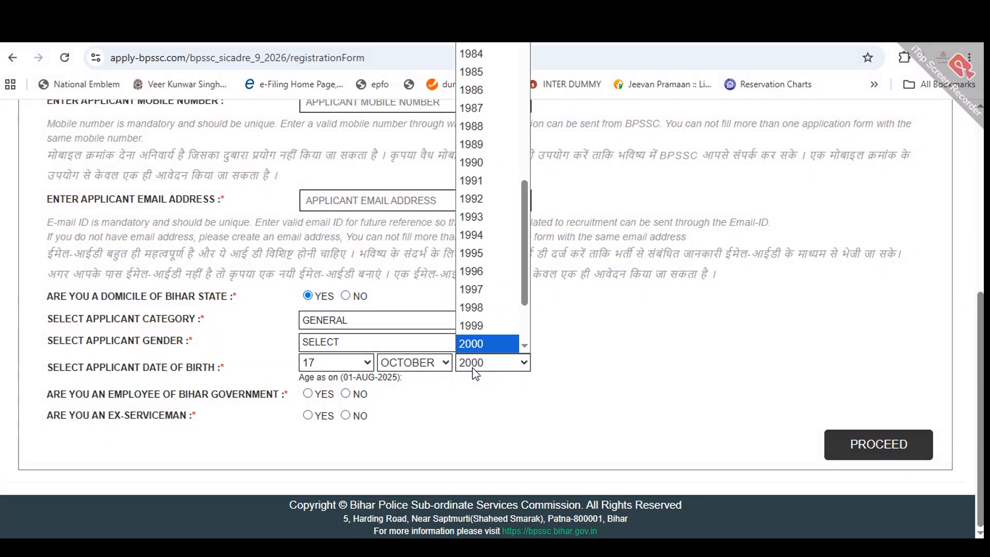
scroll(472, 309, down, 2)
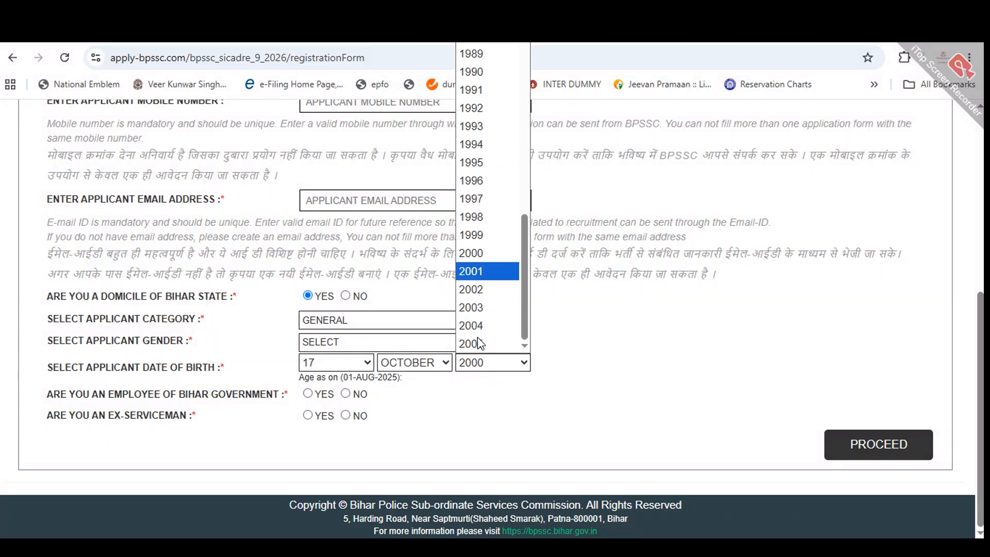
click(480, 274)
Change the day of the applicant's date of birth and check the age calculated as on 01-AUG-2025.
click(320, 363)
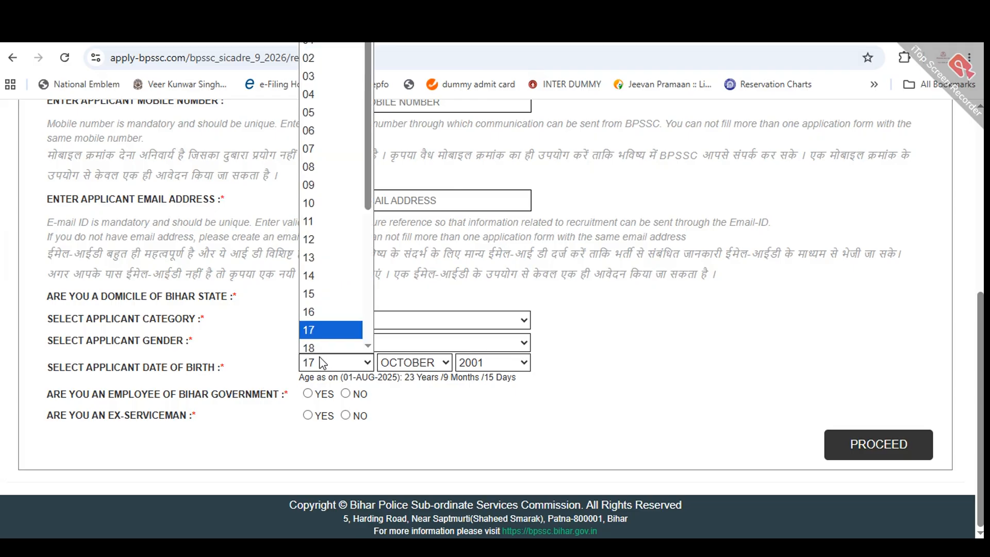
click(324, 180)
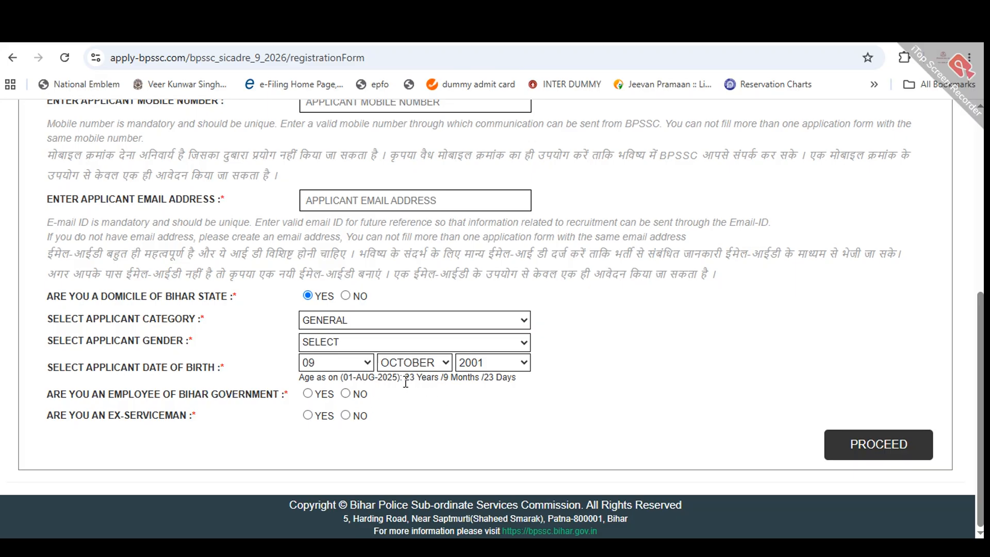
drag(403, 377, 518, 378)
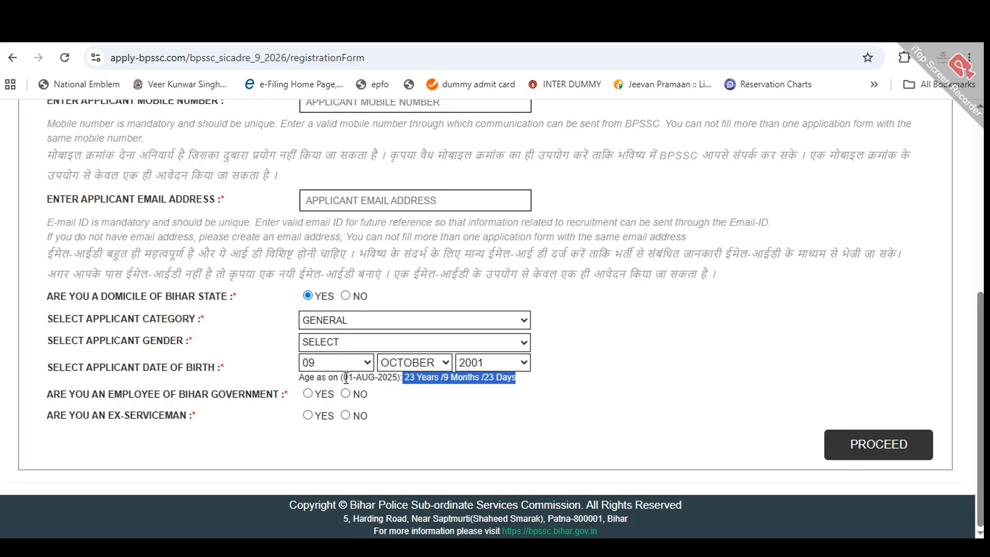
drag(304, 378, 402, 378)
click(429, 402)
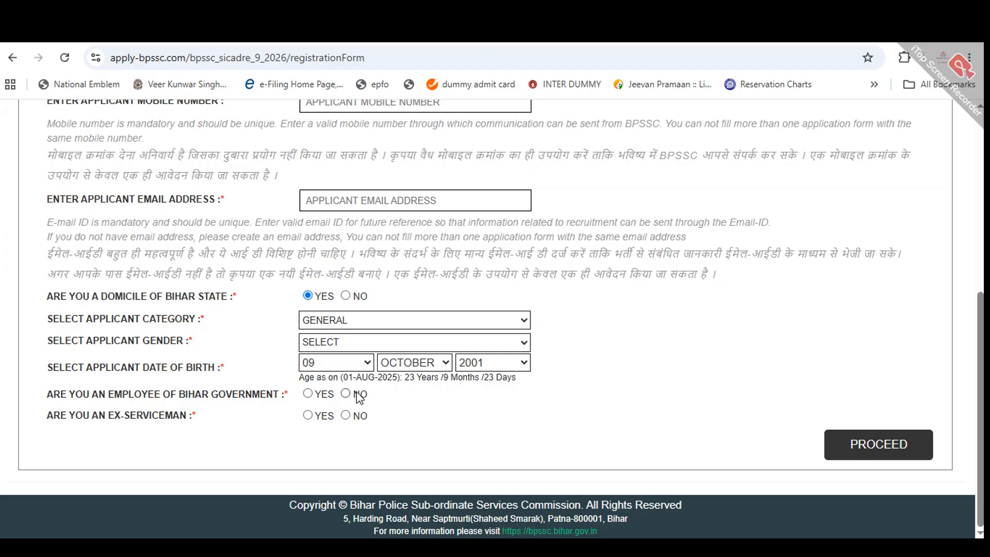
Answer the Bihar government employee question with YES and look through the date choices for the first joining date of service.
click(308, 393)
scroll(365, 391, down, 1)
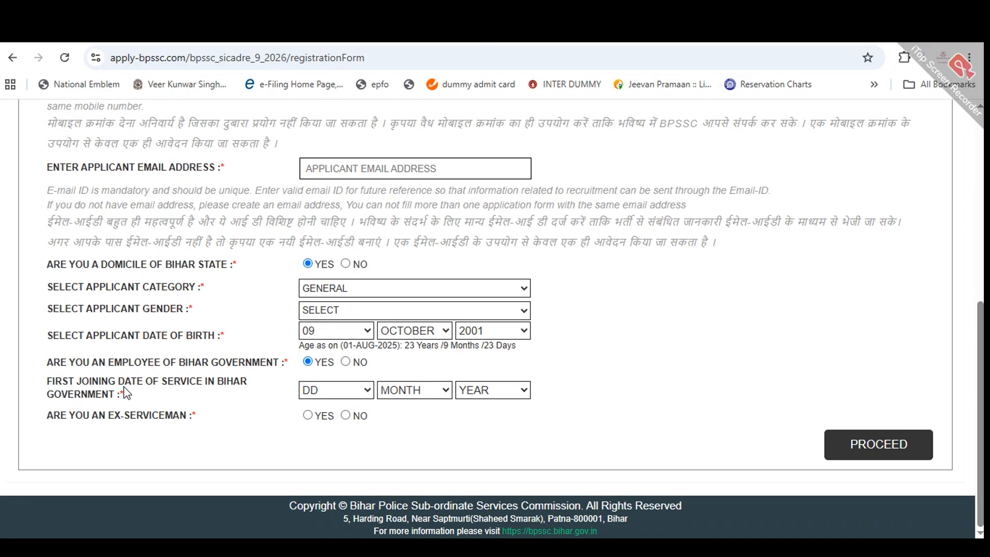
click(336, 392)
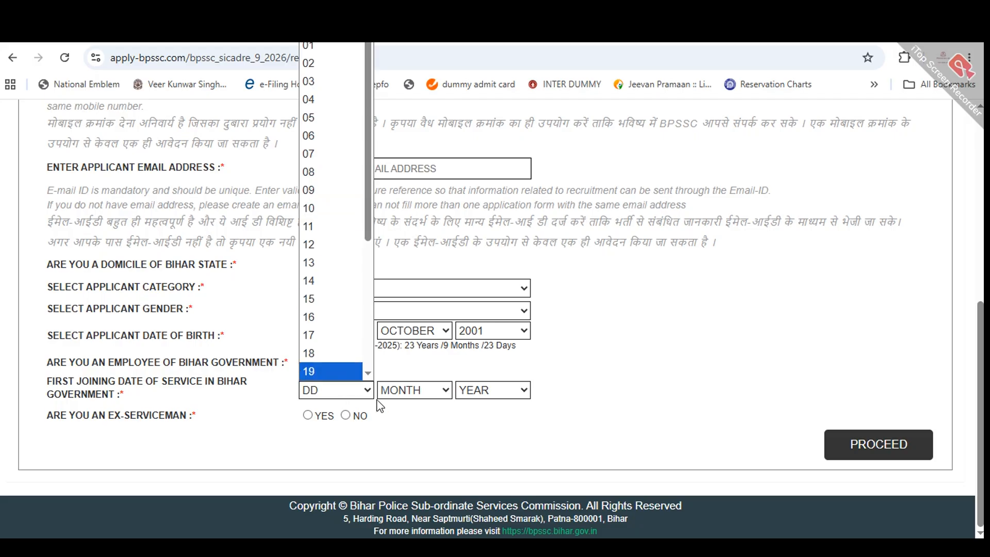
click(398, 394)
click(490, 390)
click(491, 391)
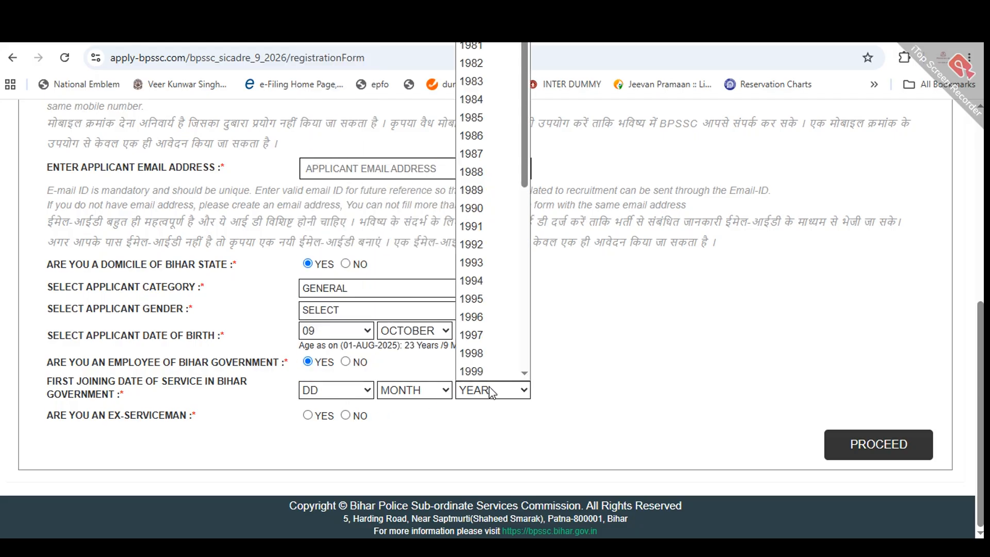
Set the Bihar government employee answer to NO.
click(345, 362)
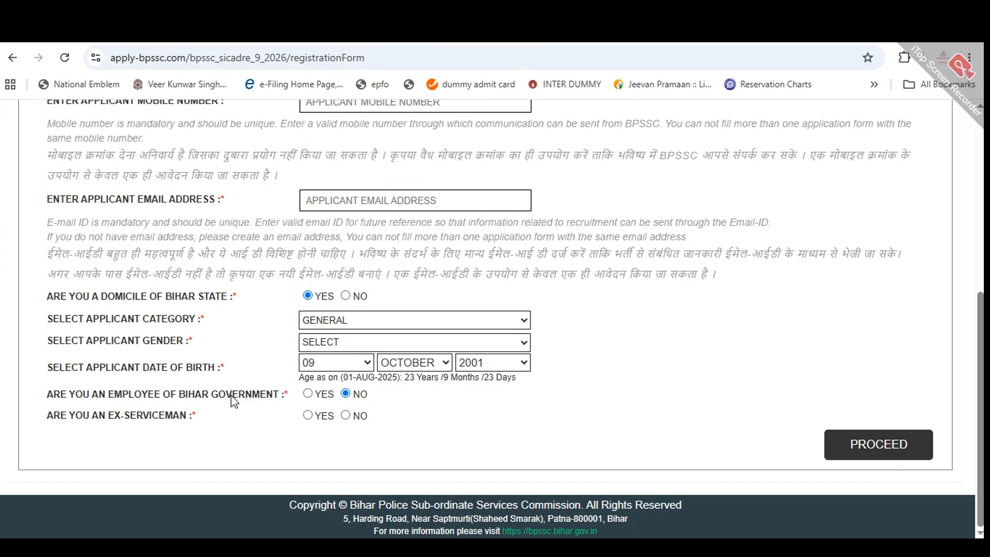
Answer the ex-serviceman question with YES and view the ex-serviceman details section.
click(308, 415)
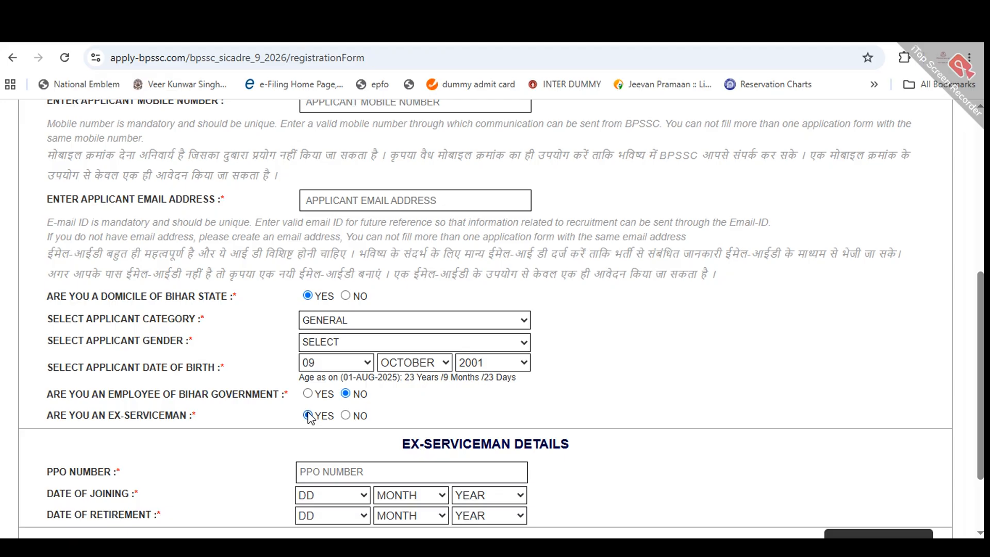
scroll(309, 435, down, 2)
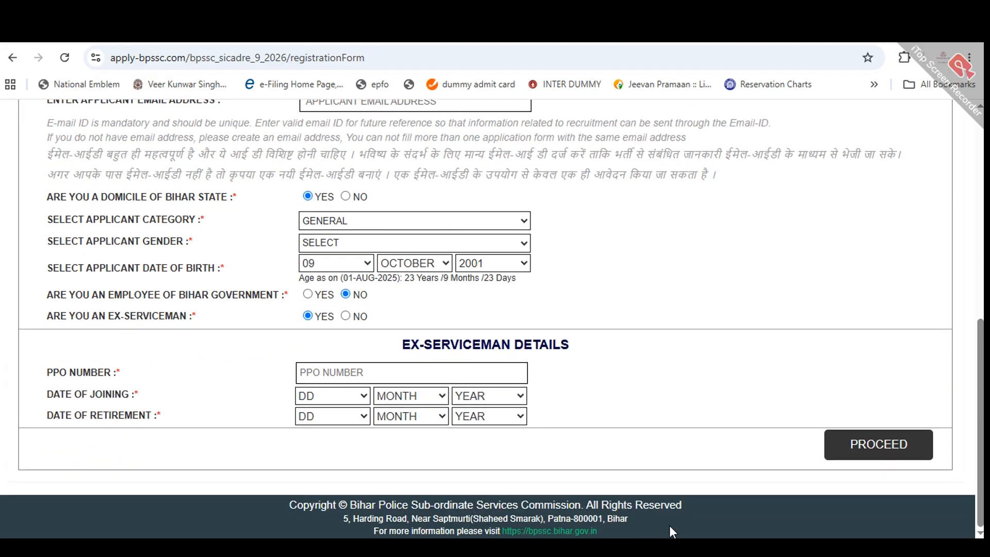
drag(379, 357, 539, 348)
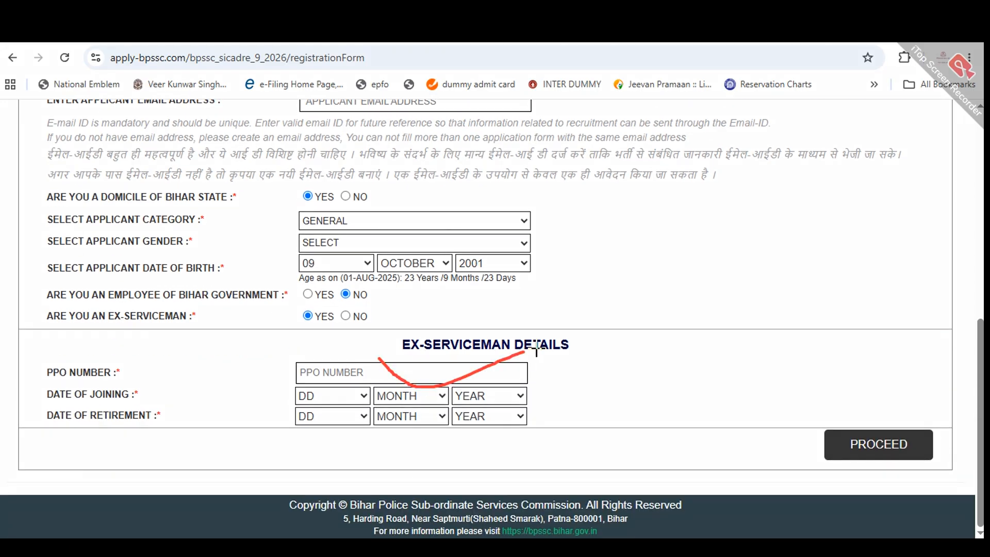
drag(317, 387, 402, 361)
click(330, 408)
drag(330, 410, 405, 407)
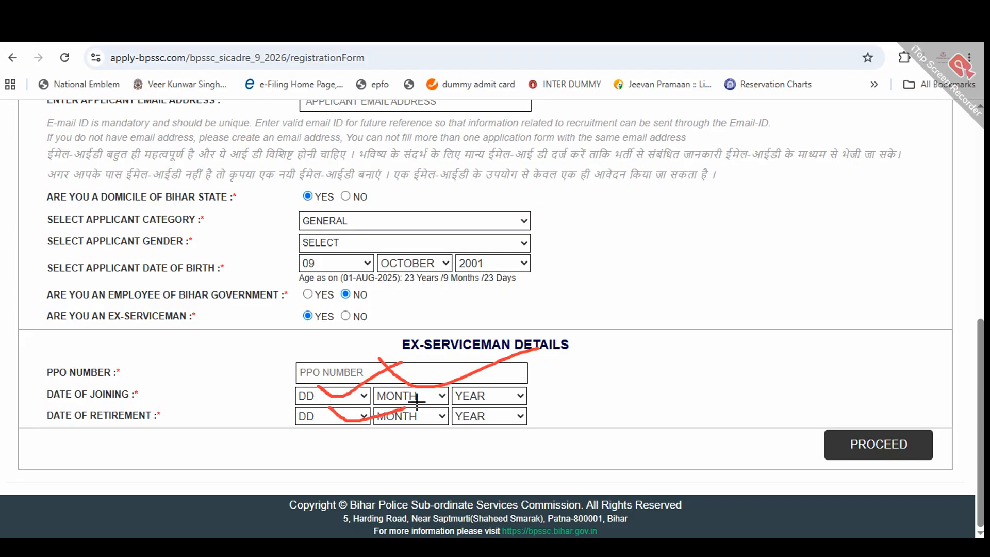
drag(550, 358, 548, 435)
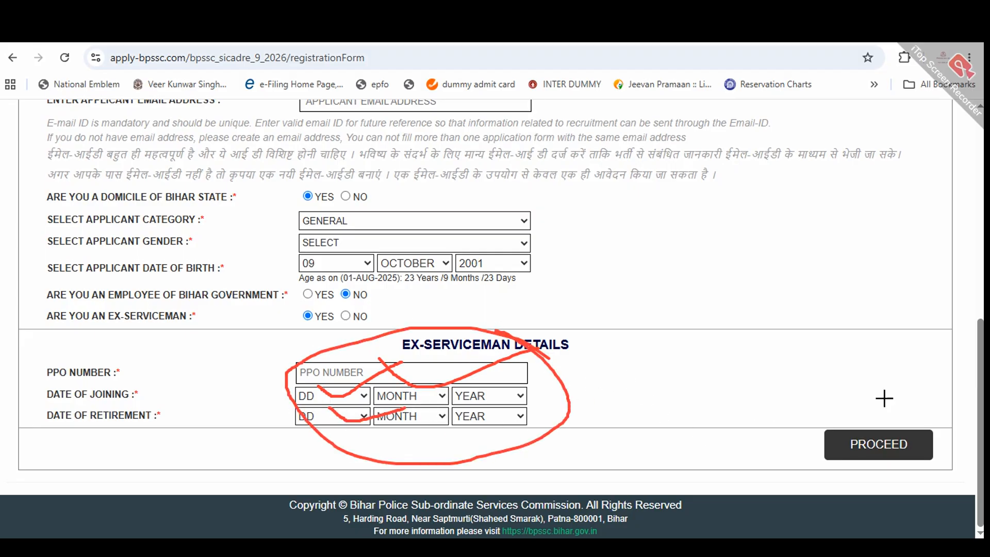
mouse_move(897, 393)
mouse_down()
mouse_move(809, 413)
mouse_move(915, 396)
mouse_up()
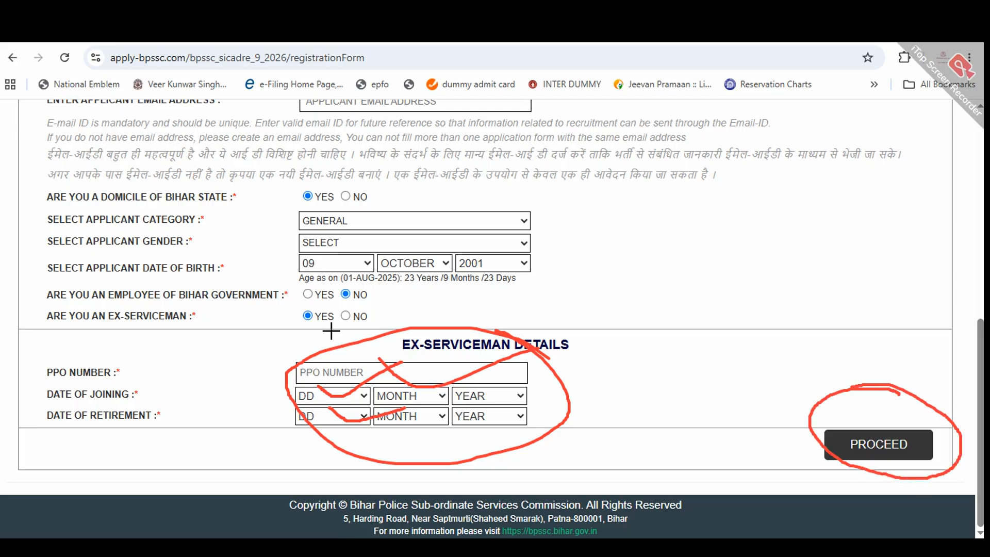
drag(341, 311, 346, 326)
Set the ex-serviceman answer to NO and look over the registration form's entries.
click(345, 316)
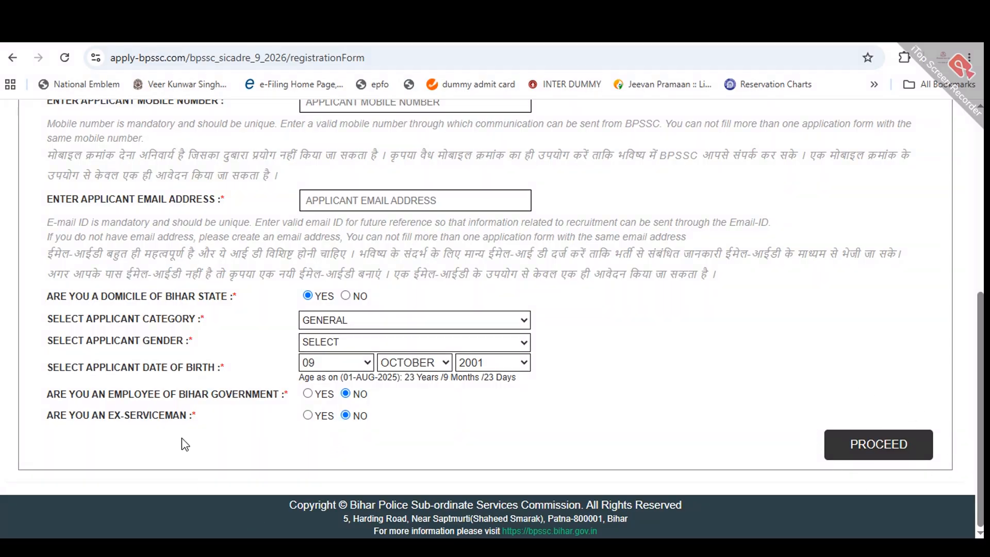
scroll(412, 366, up, 5)
scroll(384, 338, down, 5)
scroll(392, 356, up, 1)
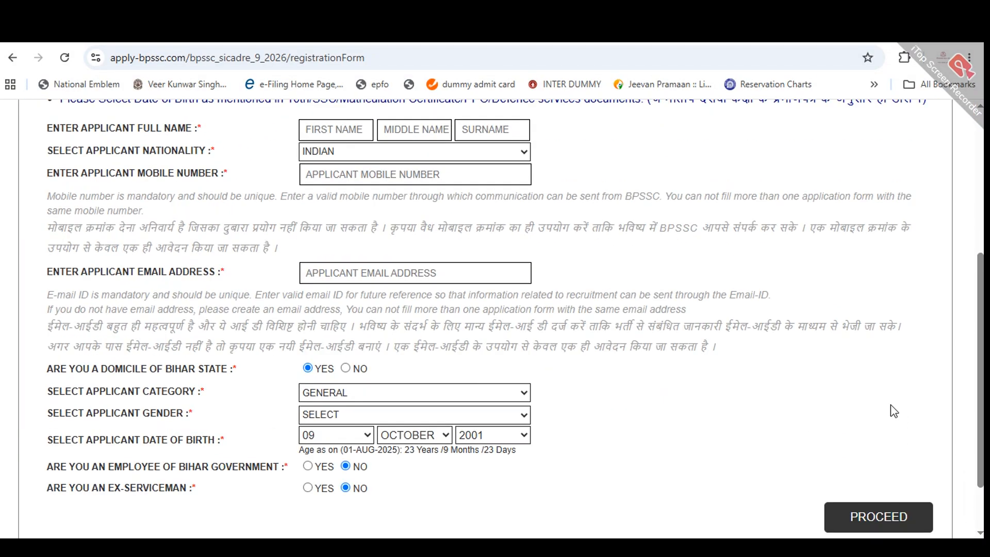
scroll(893, 411, down, 2)
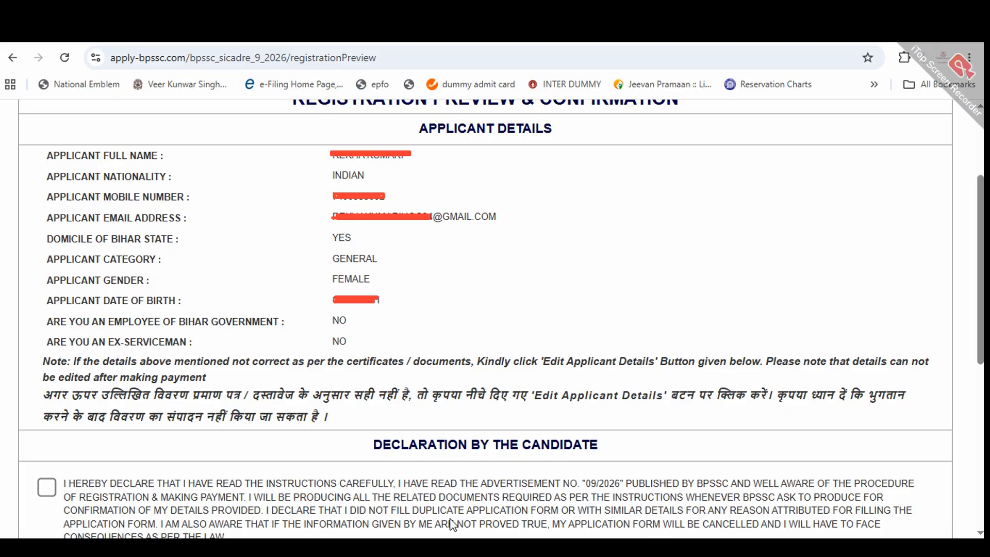
mouse_move(29, 139)
mouse_down()
mouse_move(606, 433)
mouse_move(967, 441)
mouse_up()
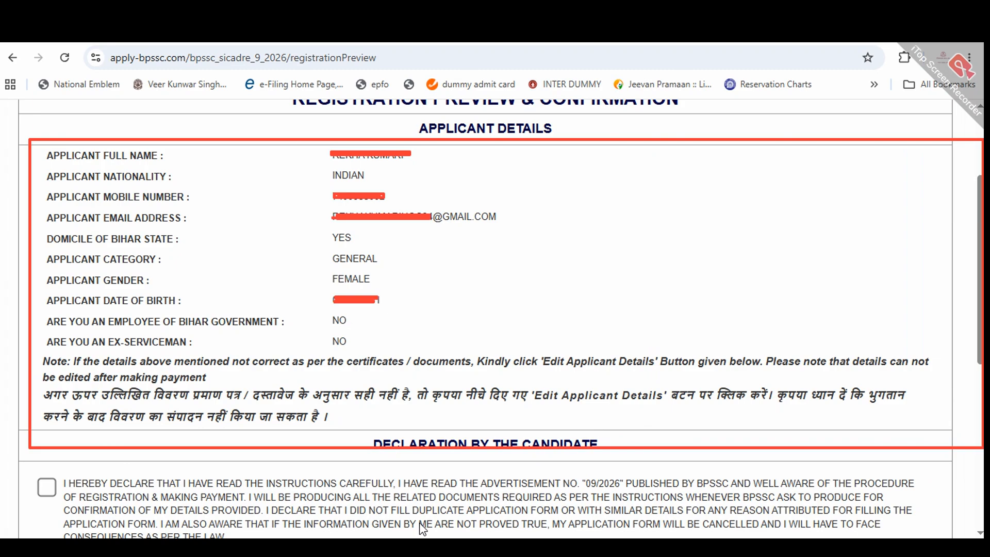
drag(476, 175, 655, 112)
drag(555, 243, 711, 184)
mouse_move(639, 304)
mouse_down()
mouse_move(669, 299)
mouse_move(758, 239)
mouse_up()
drag(741, 319, 854, 243)
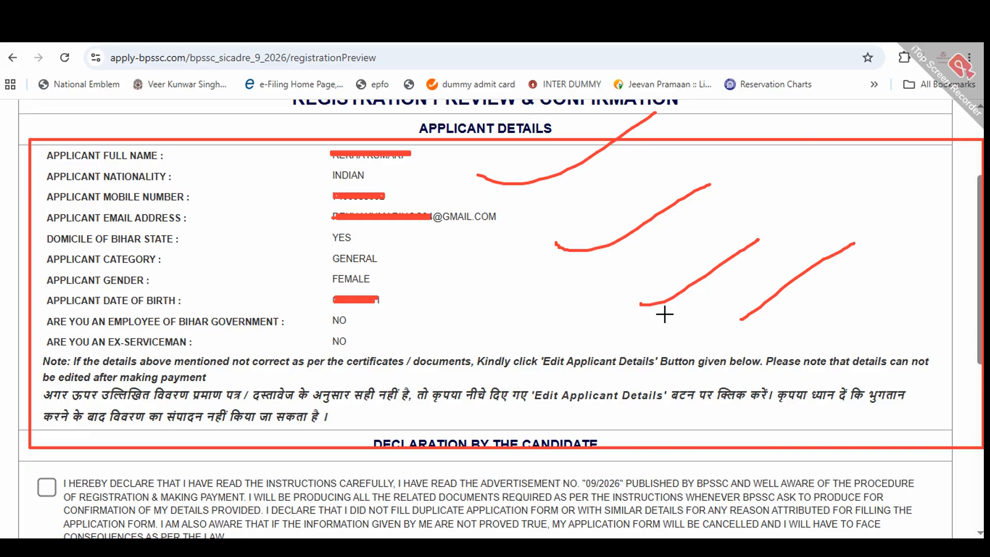
mouse_move(44, 482)
mouse_down()
mouse_move(57, 494)
mouse_move(167, 431)
mouse_up()
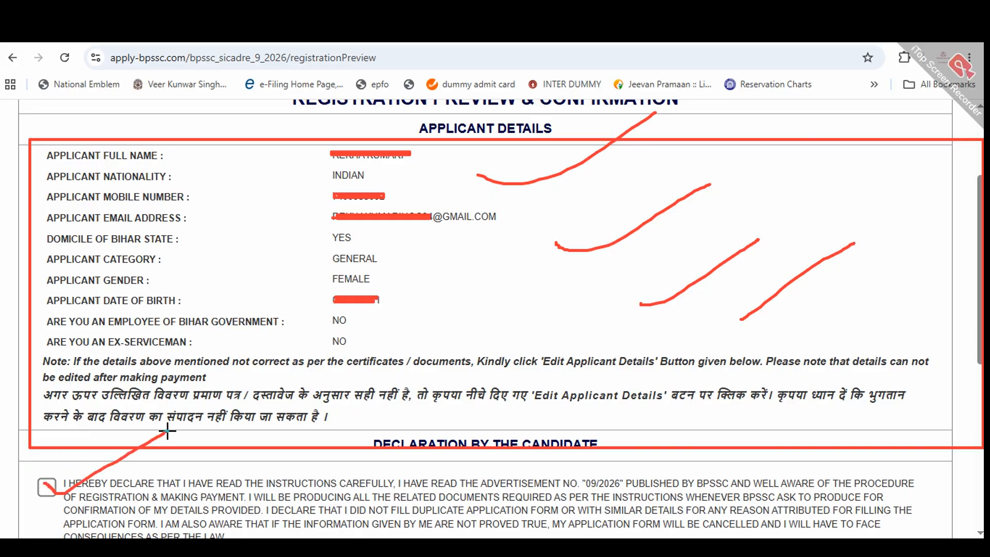
mouse_move(95, 484)
mouse_down()
mouse_move(26, 495)
mouse_move(68, 498)
mouse_up()
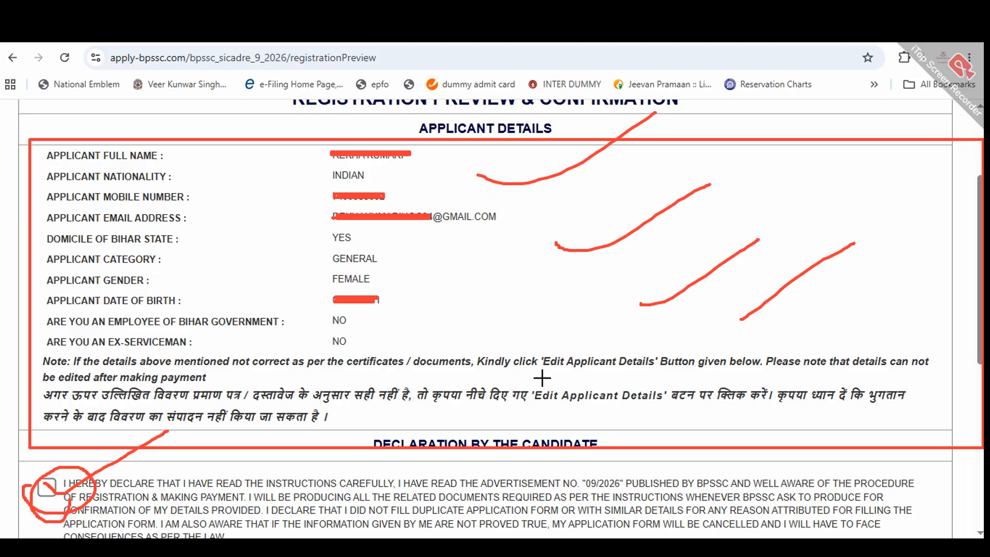
drag(448, 253, 500, 329)
drag(486, 239, 445, 349)
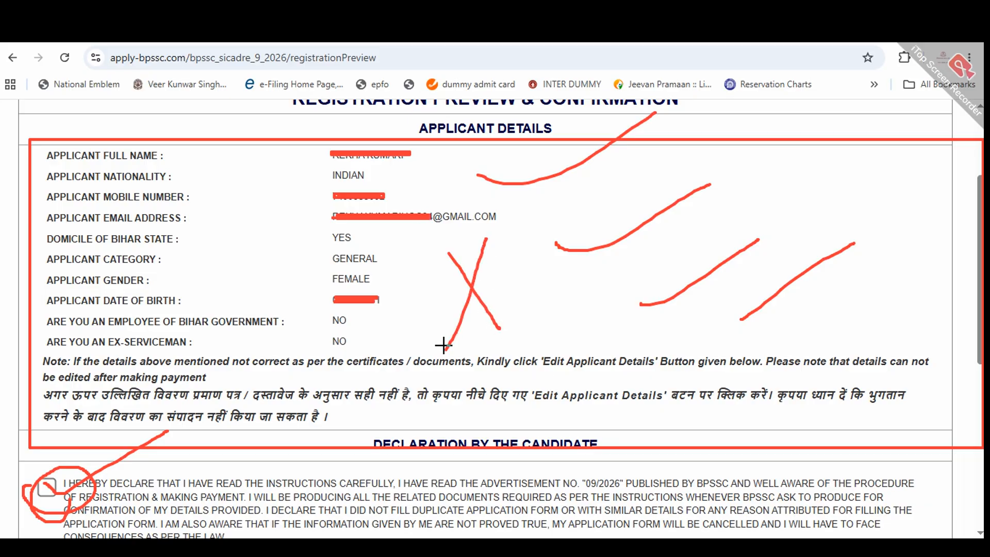
drag(523, 209, 655, 157)
drag(543, 247, 665, 202)
drag(531, 269, 643, 341)
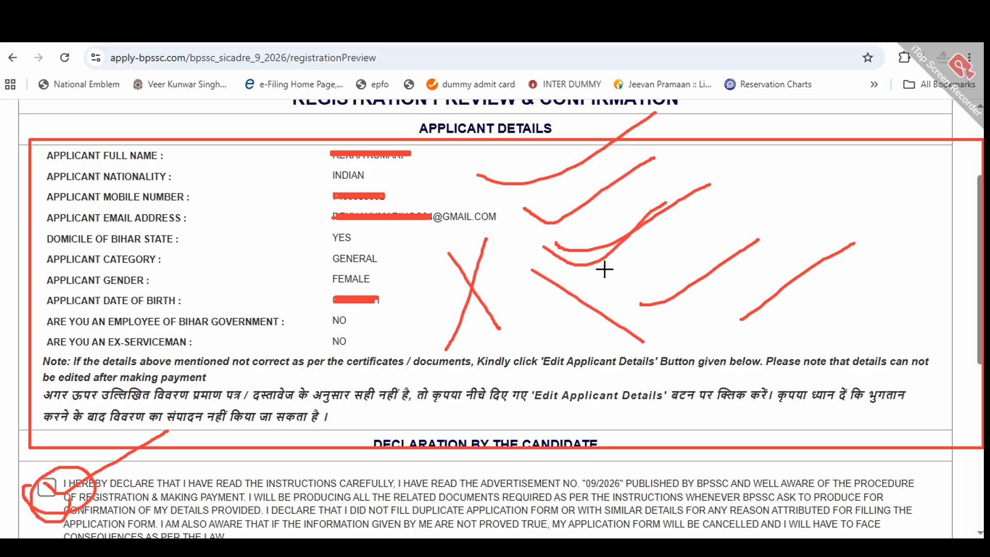
drag(599, 262, 589, 338)
drag(601, 281, 720, 248)
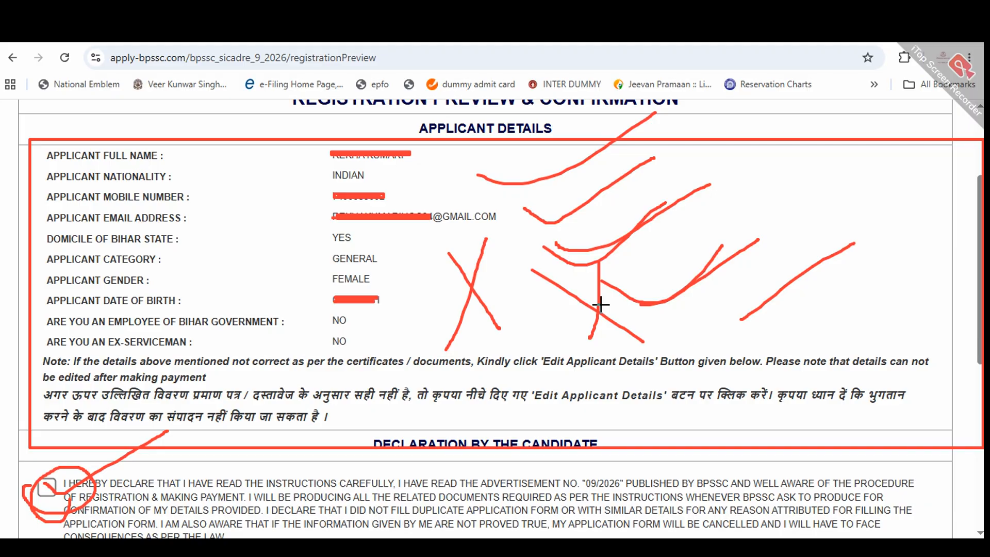
mouse_move(767, 212)
mouse_down()
mouse_move(793, 250)
mouse_move(800, 212)
mouse_move(828, 168)
mouse_up()
drag(892, 137, 877, 132)
mouse_move(811, 268)
mouse_down()
mouse_move(809, 227)
mouse_move(866, 235)
mouse_move(969, 167)
mouse_up()
mouse_move(225, 154)
mouse_down()
mouse_move(250, 258)
mouse_move(569, 282)
mouse_move(207, 165)
mouse_move(196, 206)
mouse_up()
mouse_move(191, 272)
mouse_down()
mouse_move(283, 258)
mouse_move(371, 200)
mouse_up()
drag(399, 279, 549, 184)
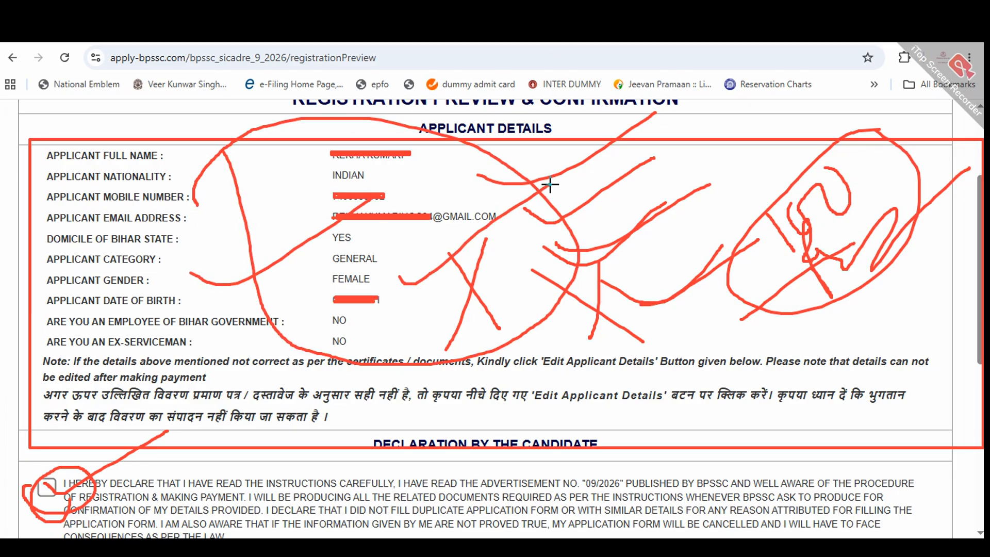
drag(523, 294, 661, 206)
Examine the candidate declaration, captcha, fee amount, and the edit and payment options on the registration preview.
scroll(701, 525, down, 7)
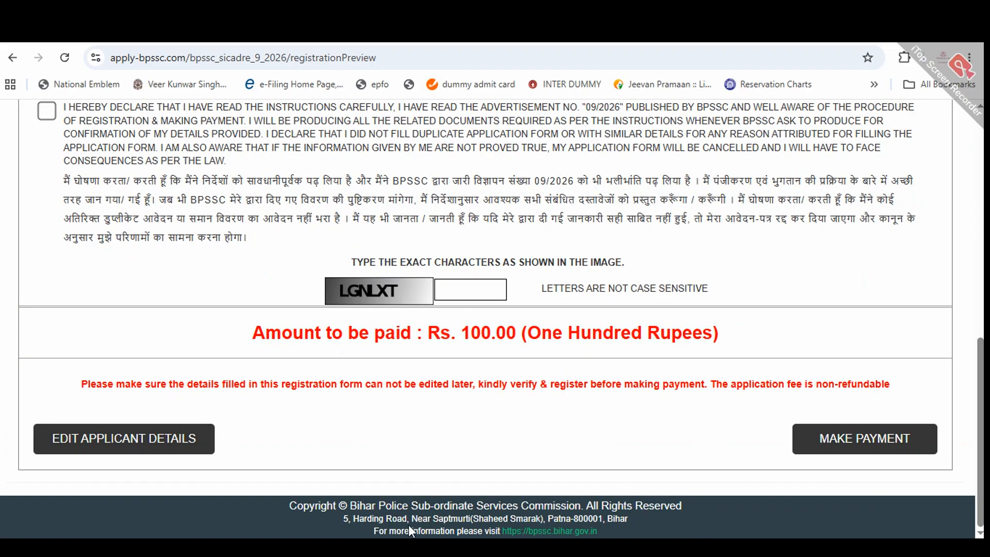
drag(323, 274, 408, 316)
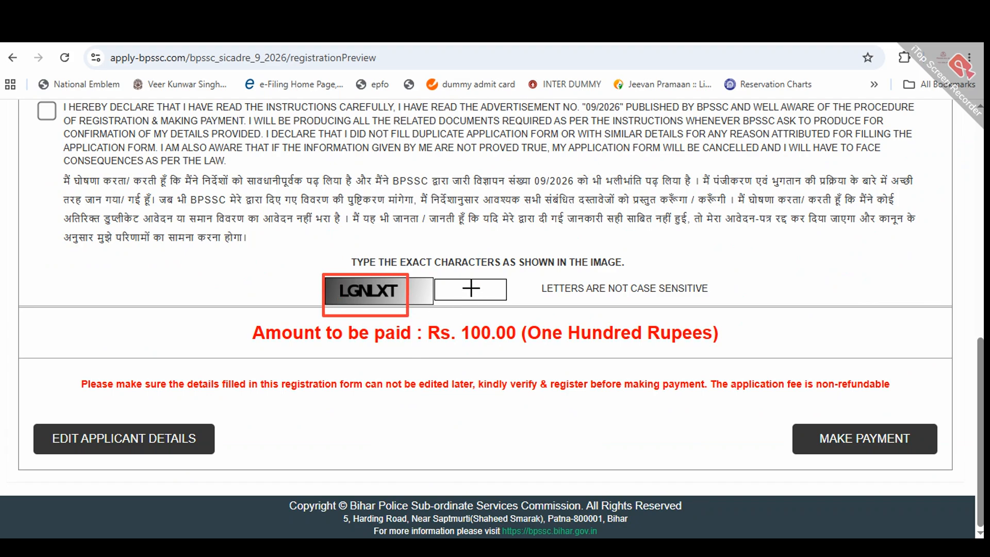
mouse_move(438, 272)
mouse_down()
mouse_move(468, 298)
mouse_move(514, 307)
mouse_up()
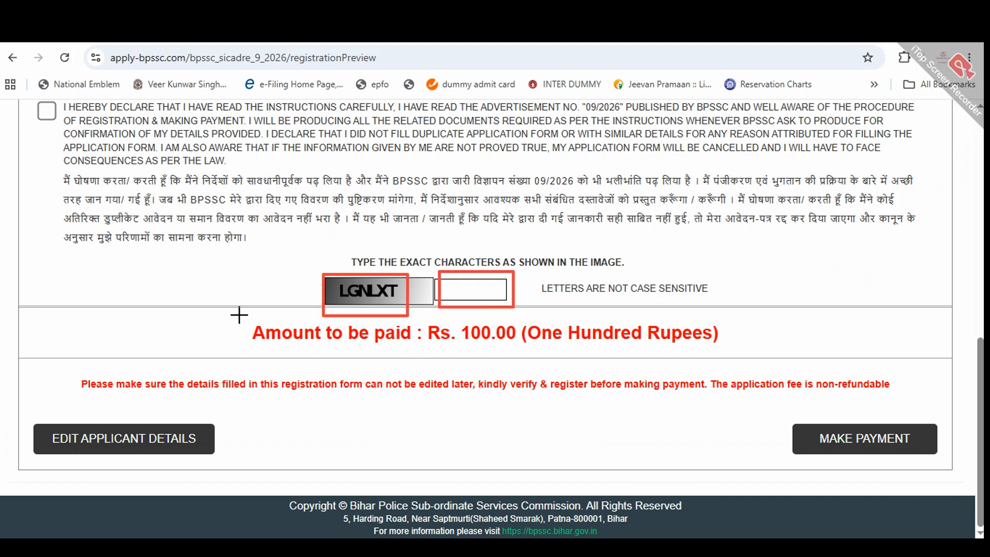
mouse_move(238, 313)
mouse_down()
mouse_move(426, 354)
mouse_move(757, 359)
mouse_up()
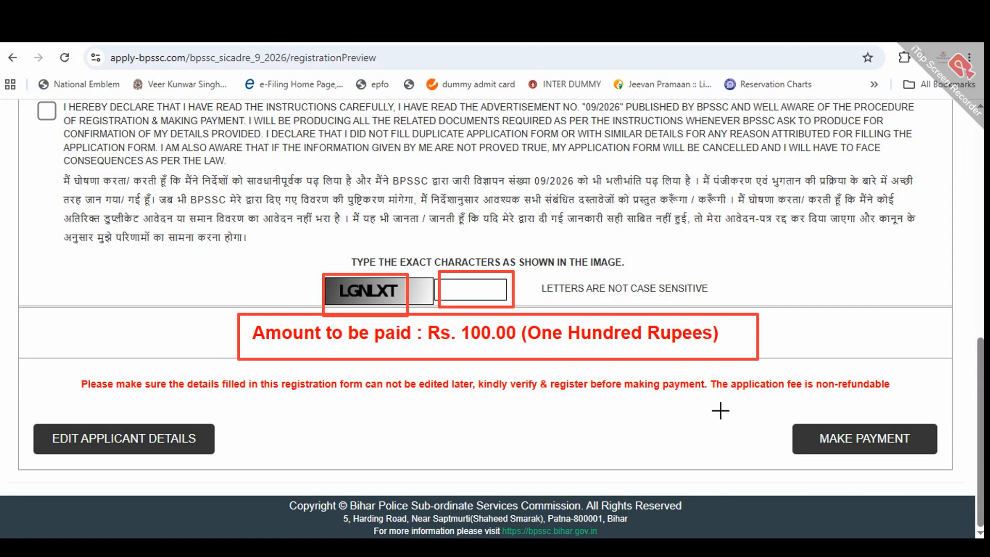
drag(37, 102, 71, 125)
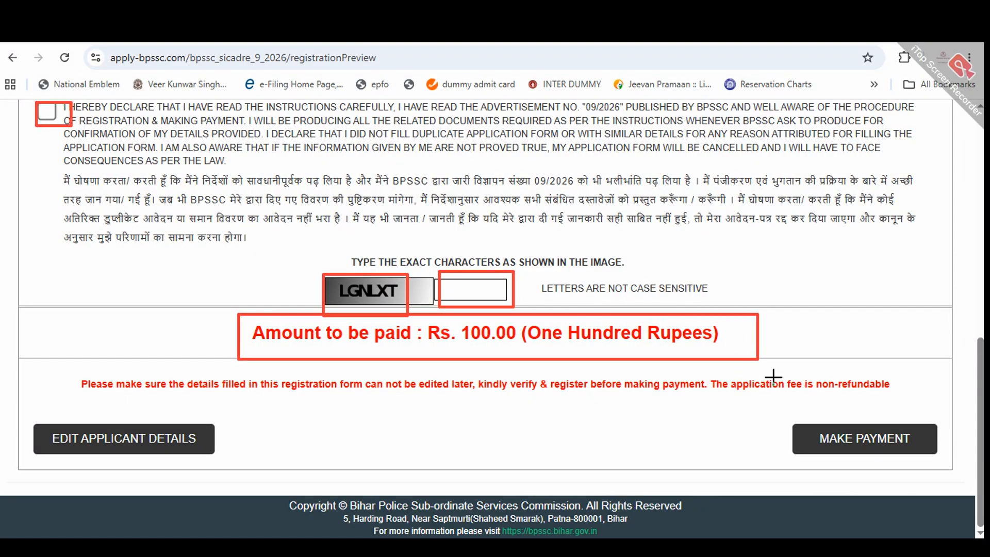
mouse_move(770, 404)
mouse_down()
mouse_move(811, 438)
mouse_move(949, 476)
mouse_up()
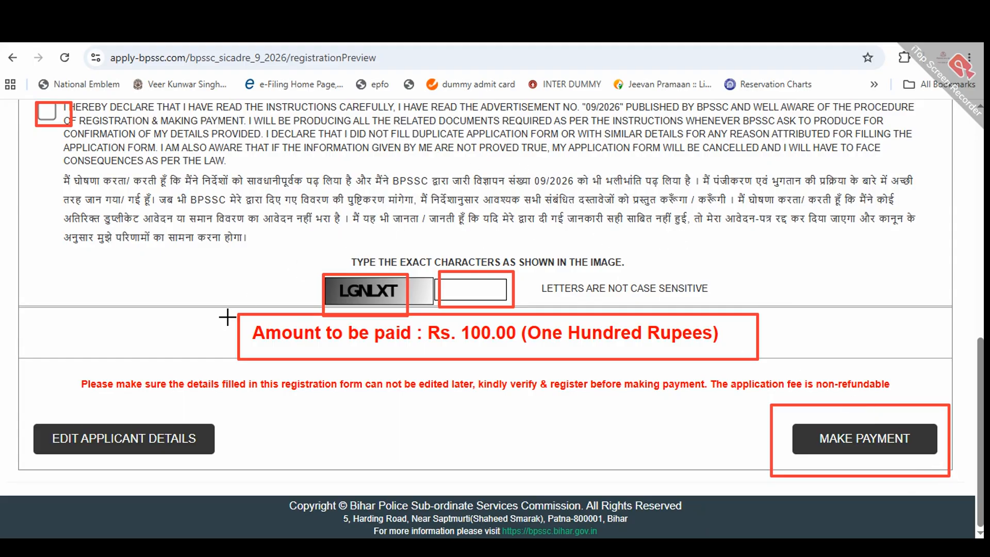
mouse_move(18, 421)
mouse_down()
mouse_move(55, 462)
mouse_move(236, 478)
mouse_up()
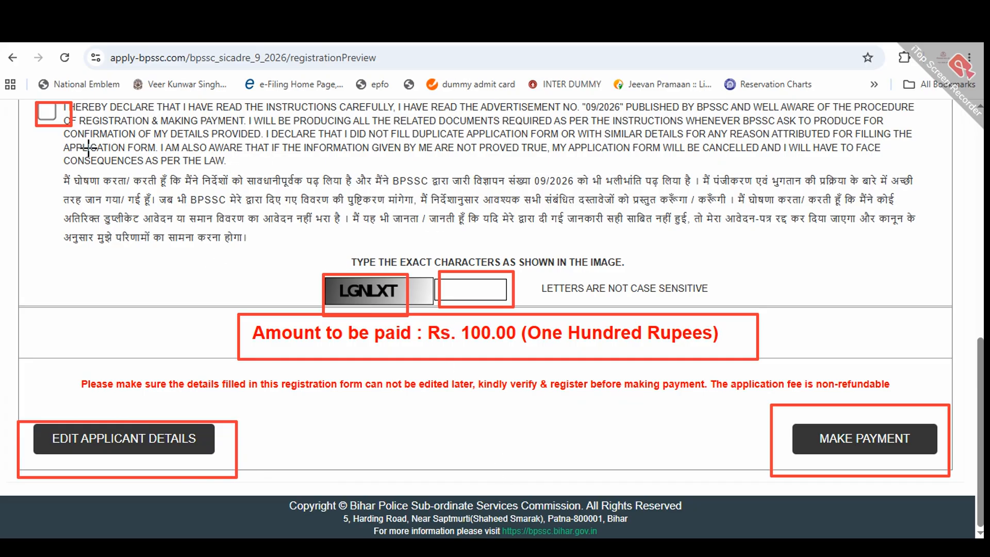
Examine the declaration, captcha and payment option, and the note about verifying the details and the application fee before paying.
drag(44, 91, 113, 114)
drag(337, 267, 404, 315)
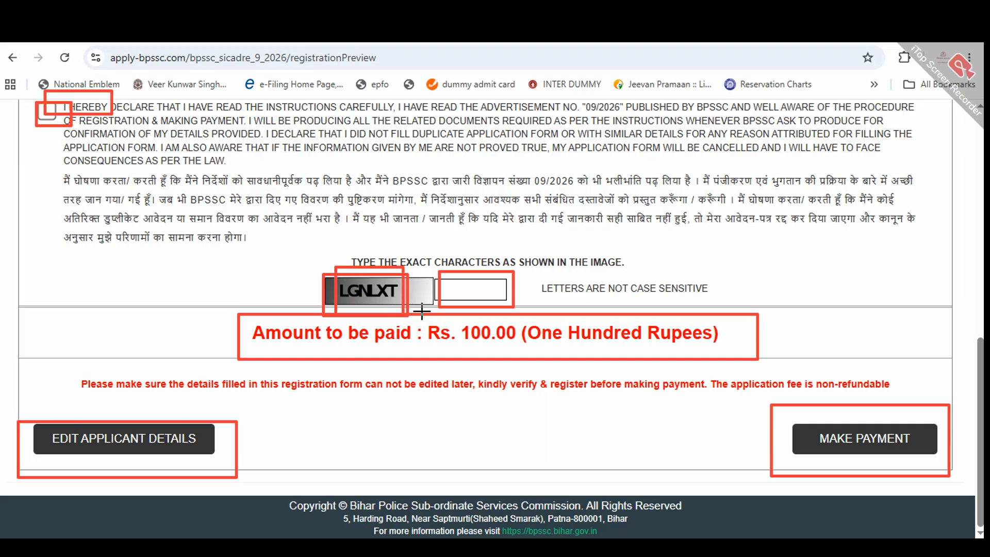
drag(455, 277, 492, 299)
mouse_move(796, 397)
mouse_down()
mouse_move(816, 452)
mouse_move(963, 483)
mouse_up()
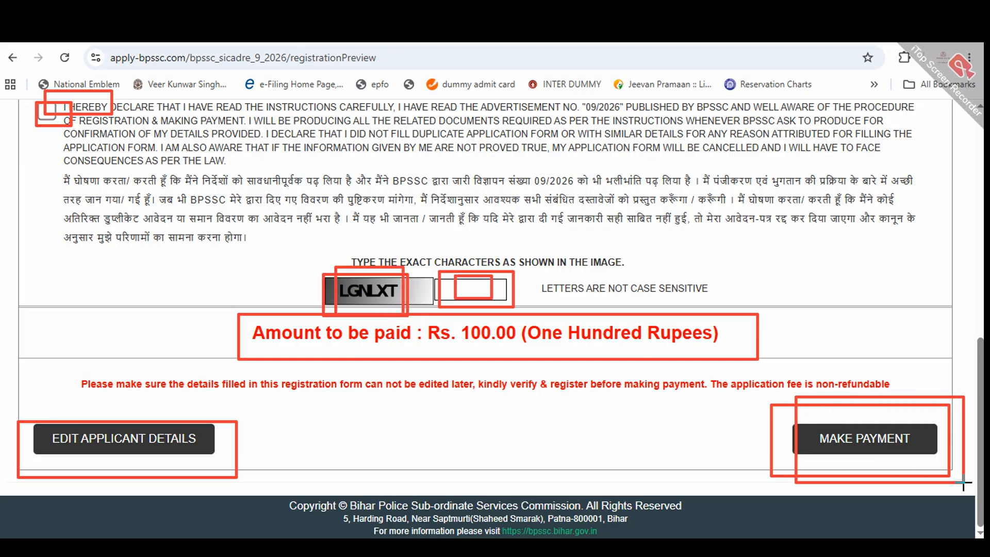
mouse_move(40, 356)
mouse_down()
mouse_move(116, 403)
mouse_move(903, 401)
mouse_up()
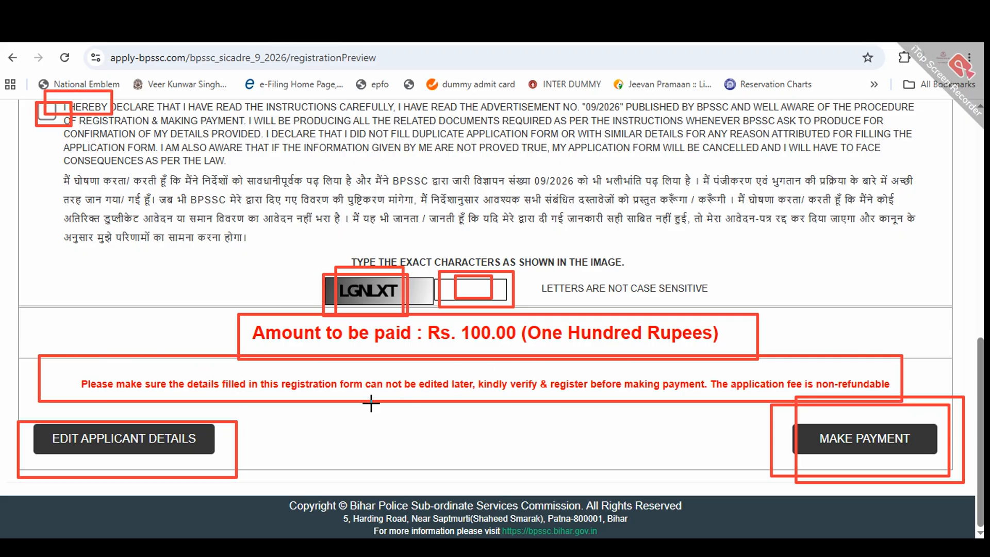
mouse_move(381, 366)
mouse_down()
mouse_move(435, 399)
mouse_move(475, 396)
mouse_up()
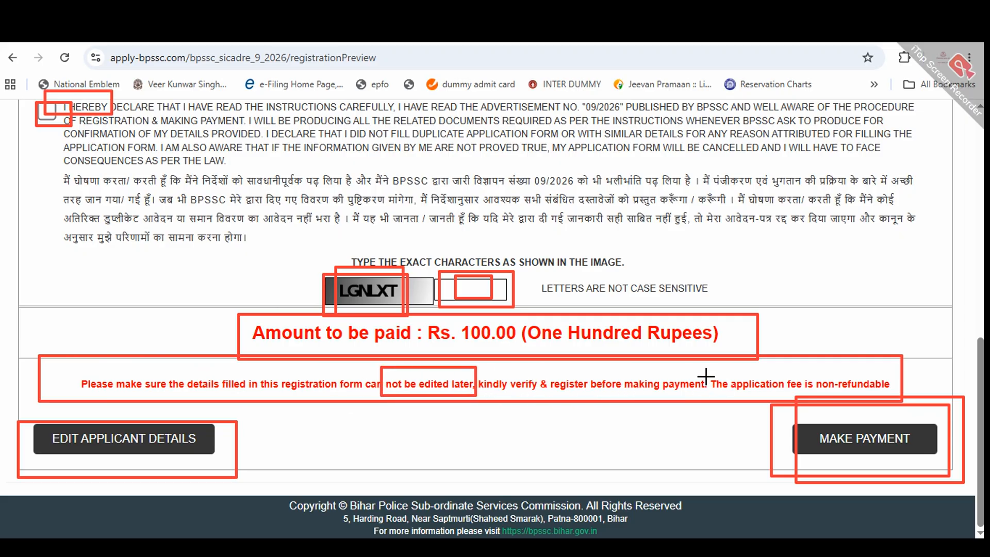
mouse_move(701, 371)
mouse_down()
mouse_move(765, 391)
mouse_move(887, 395)
mouse_up()
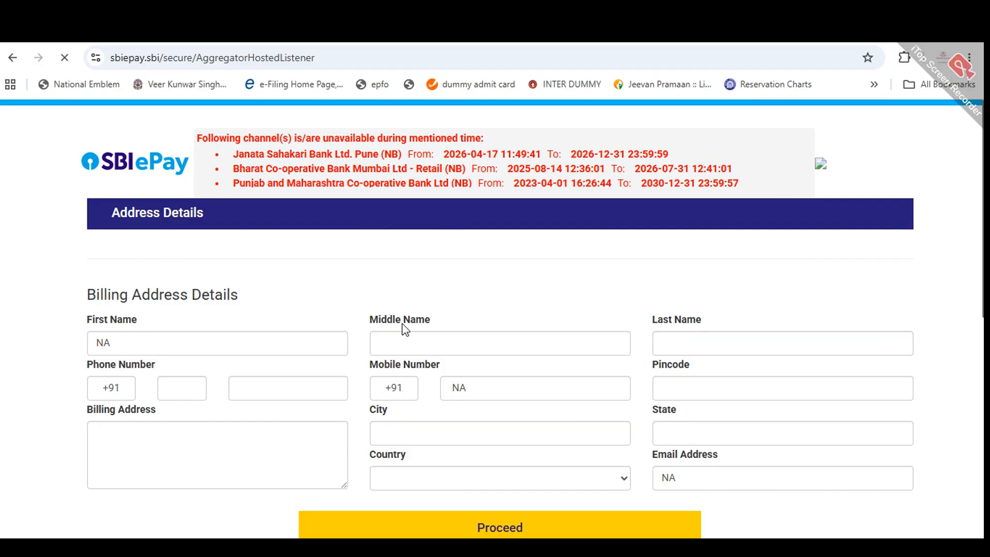
Continue past the SBI ePay billing address details without filling them in and view the UPI payment option.
scroll(587, 338, down, 4)
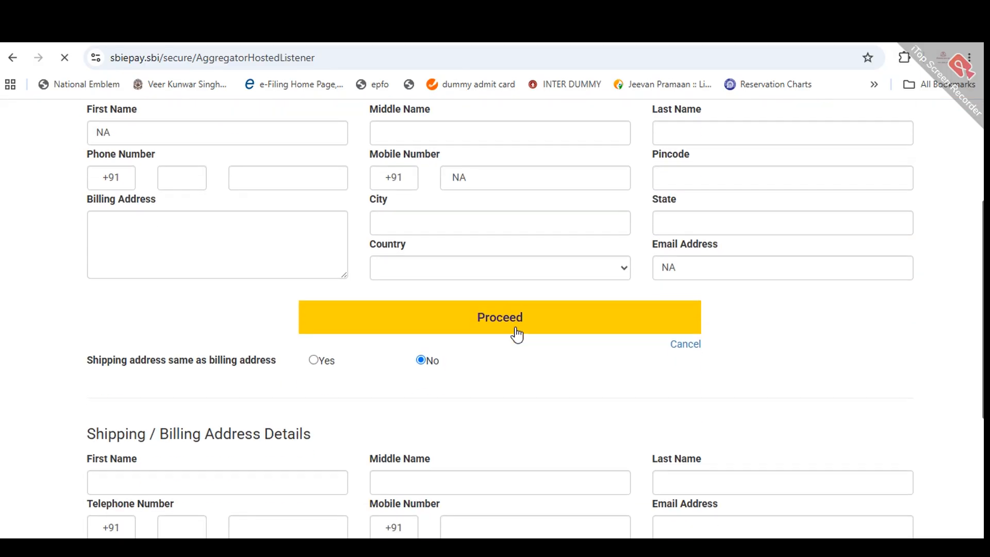
click(513, 325)
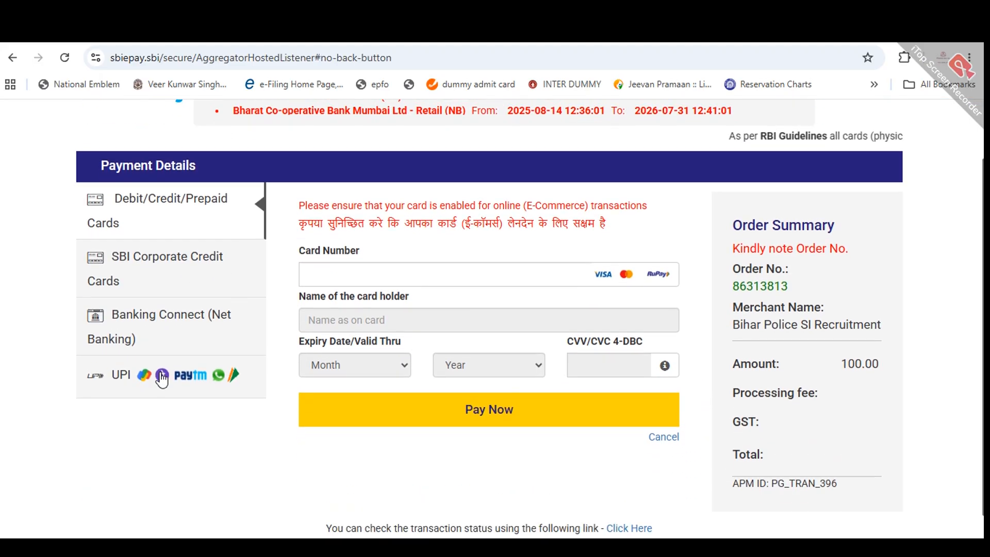
click(155, 443)
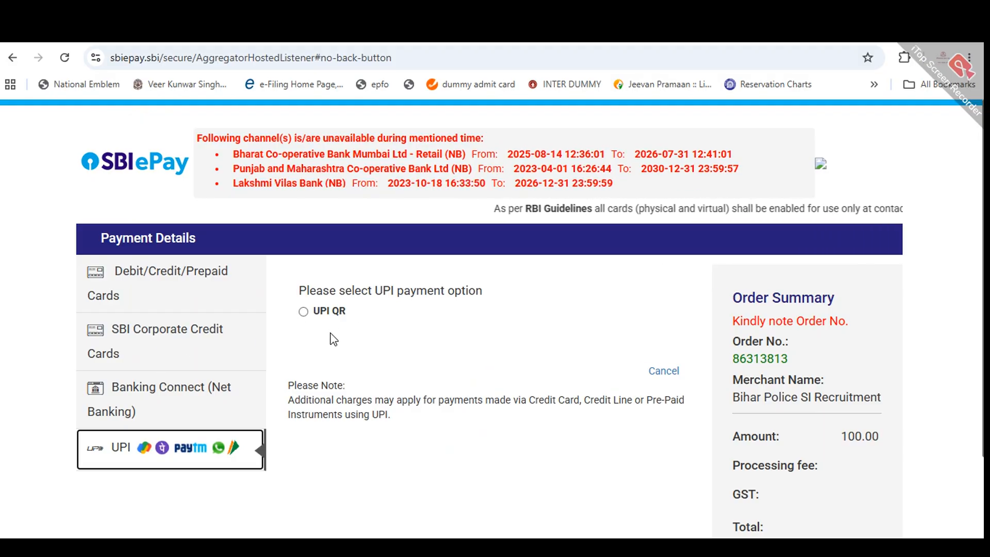
Choose the Debit/Credit/Prepaid Cards payment method and examine the card number, card holder, expiry date and CVV fields and the order summary.
click(157, 282)
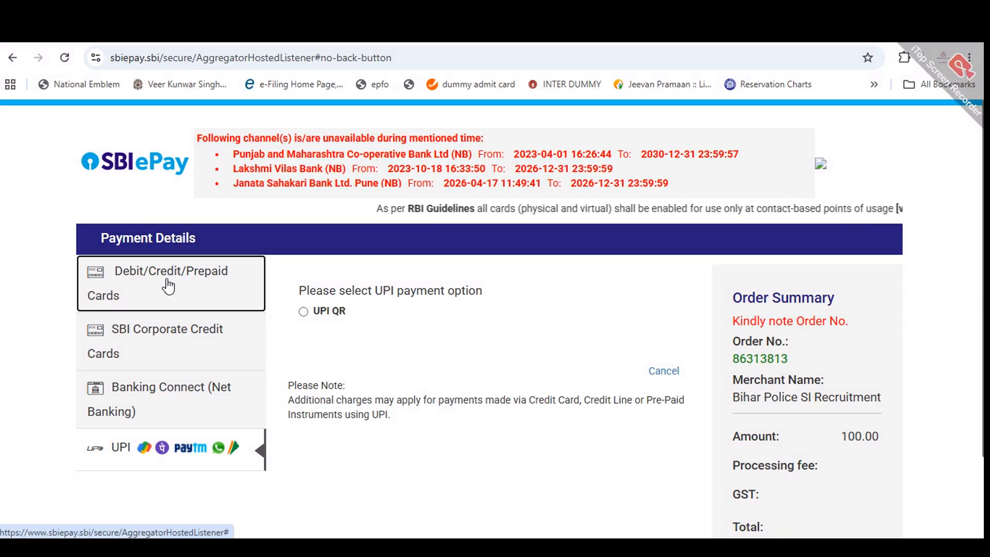
scroll(627, 502, down, 1)
key(super+shift+s)
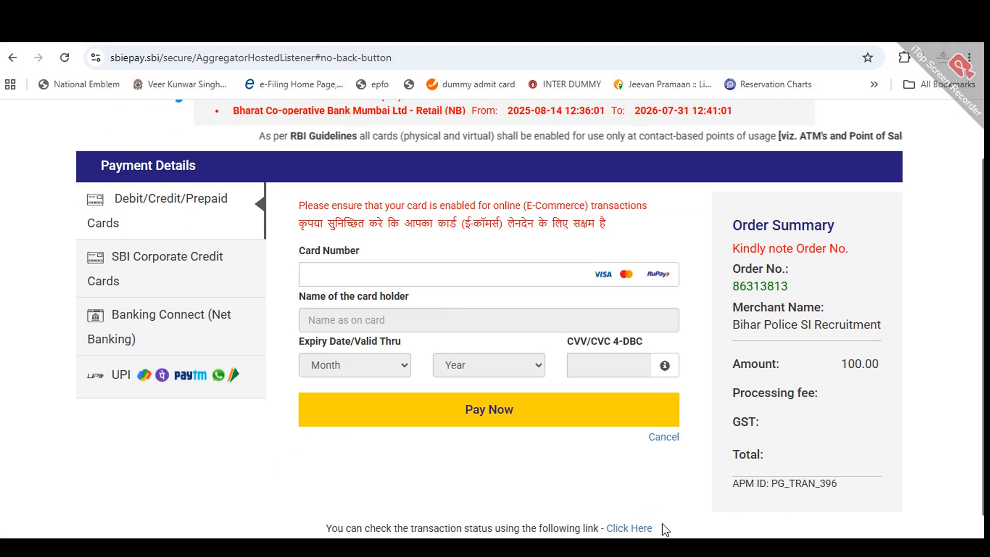
drag(410, 269, 617, 191)
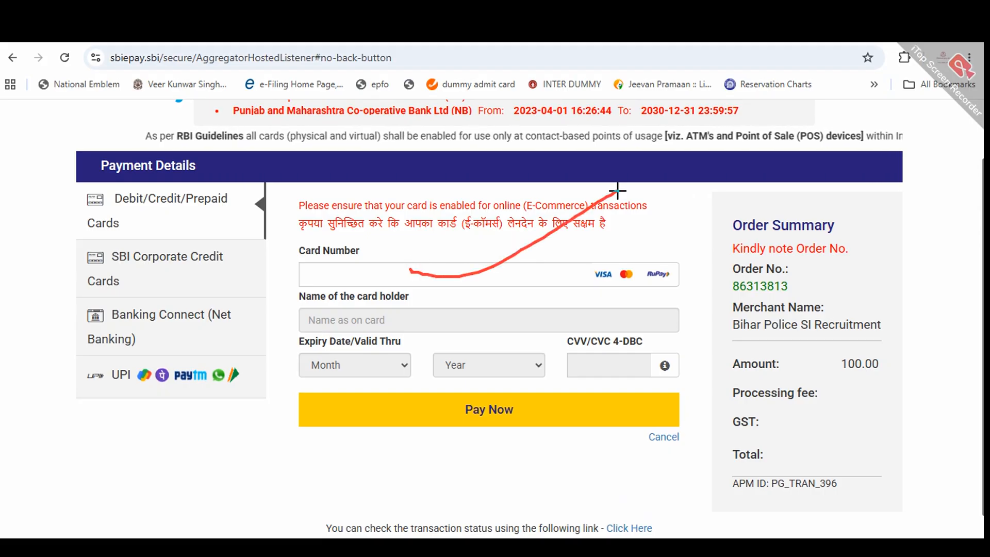
drag(391, 323, 509, 284)
mouse_move(377, 356)
mouse_down()
mouse_move(309, 353)
mouse_move(367, 380)
mouse_move(370, 356)
mouse_up()
mouse_move(491, 340)
mouse_down()
mouse_move(452, 350)
mouse_move(508, 364)
mouse_move(486, 338)
mouse_up()
mouse_move(656, 346)
mouse_down()
mouse_move(567, 351)
mouse_move(601, 382)
mouse_move(637, 359)
mouse_up()
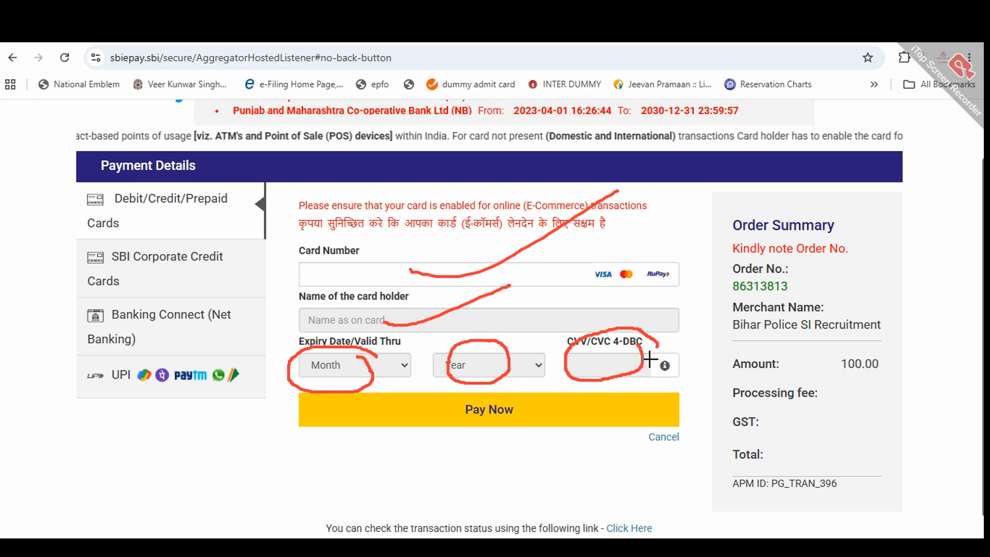
mouse_move(550, 388)
mouse_down()
mouse_move(484, 382)
mouse_move(531, 433)
mouse_move(537, 386)
mouse_up()
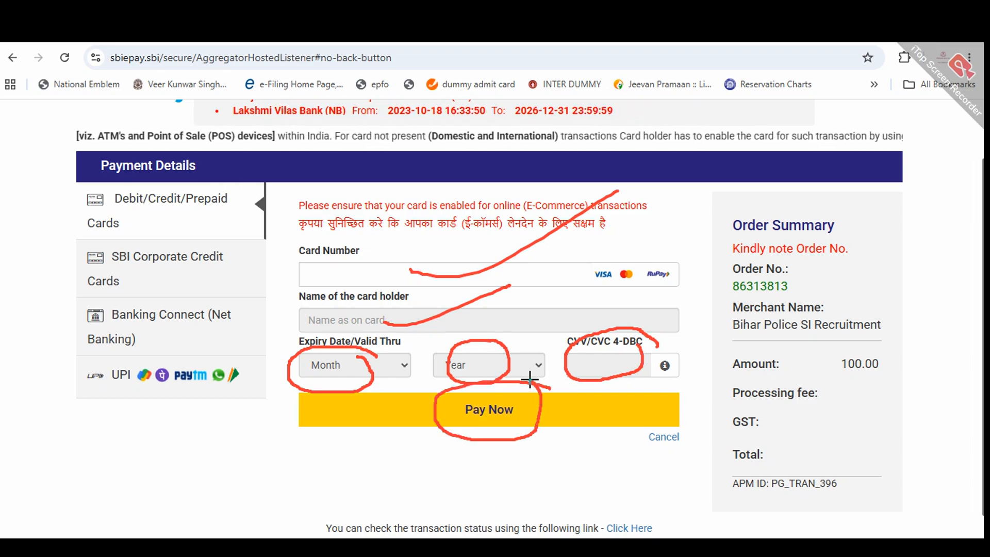
mouse_move(917, 347)
mouse_down()
mouse_move(887, 400)
mouse_move(896, 346)
mouse_up()
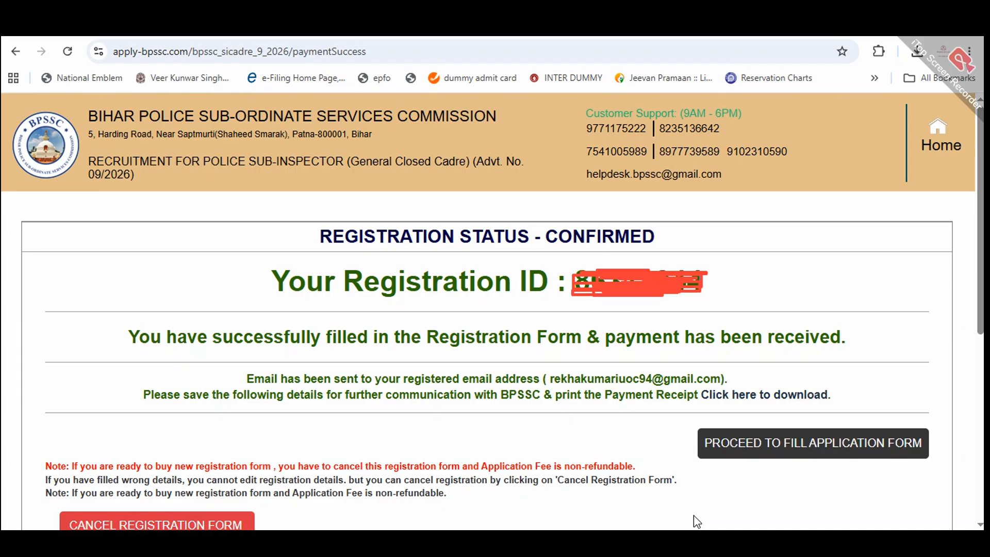
Proceed from the registration status page to the application form instructions and tick the declaration at their end.
mouse_move(108, 190)
mouse_down()
mouse_move(608, 322)
mouse_move(801, 326)
mouse_up()
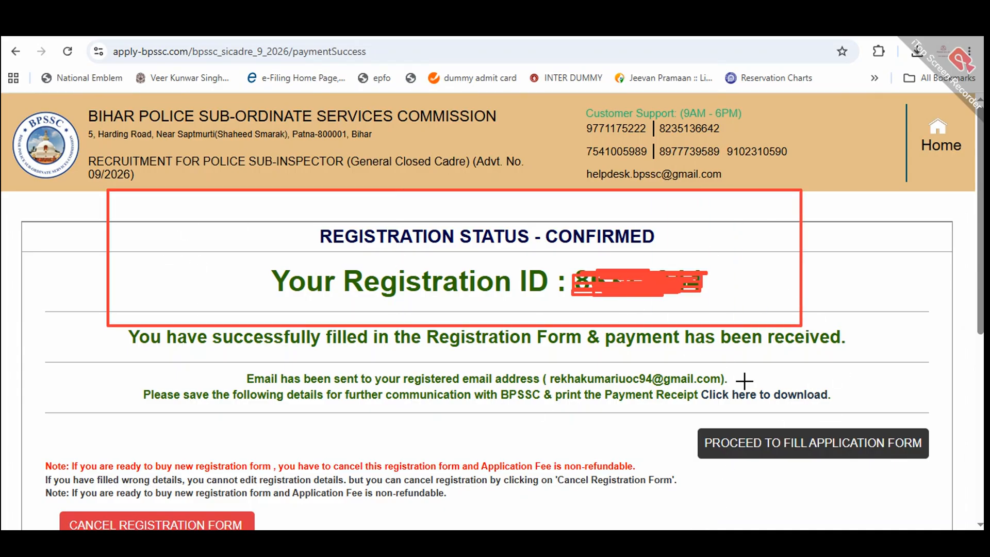
mouse_move(671, 408)
mouse_down()
mouse_move(864, 466)
mouse_move(949, 466)
mouse_up()
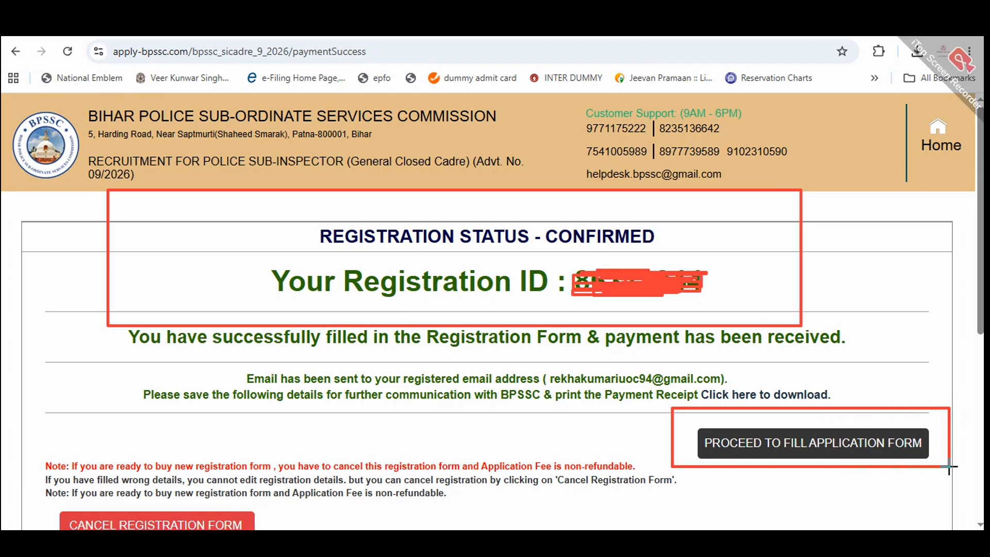
click(714, 444)
scroll(462, 313, down, 4)
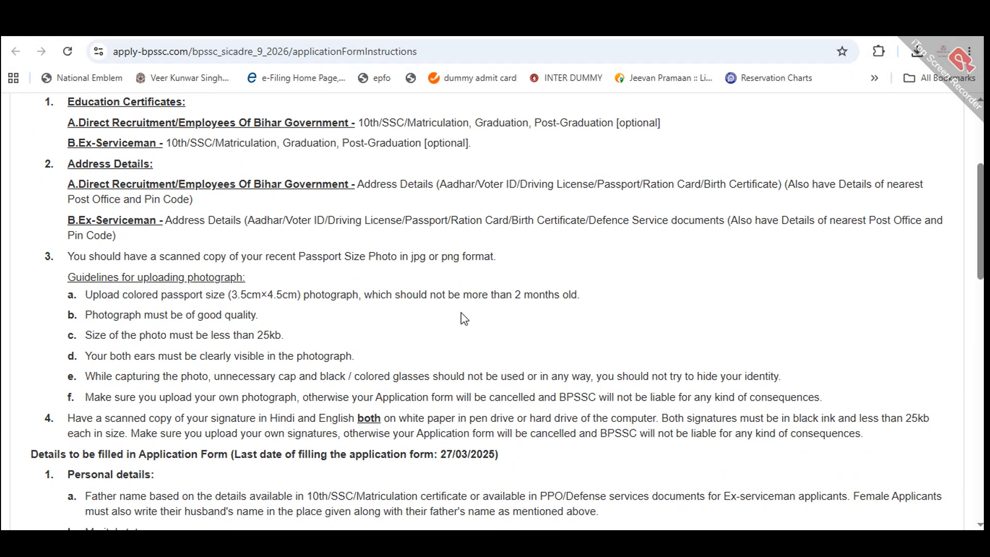
scroll(464, 319, down, 20)
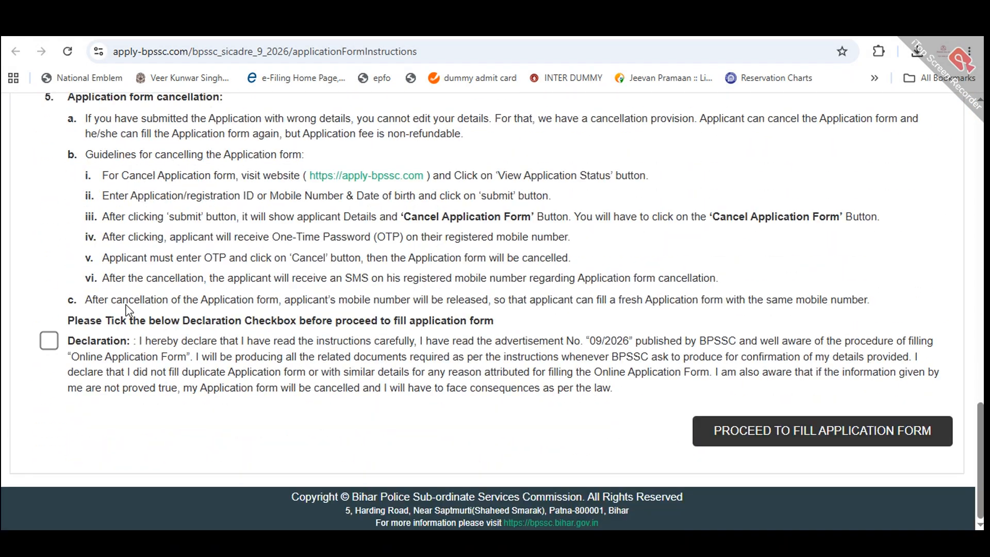
click(49, 341)
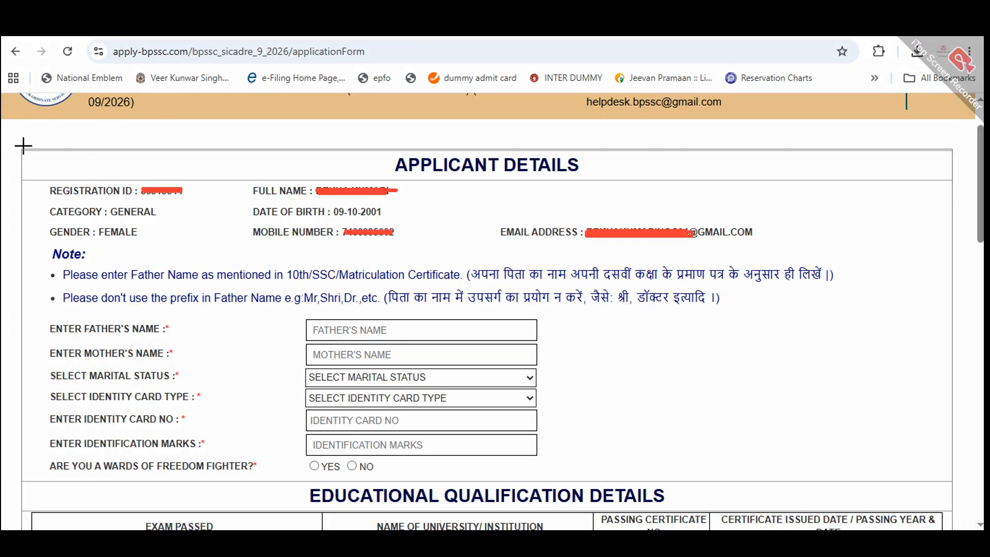
Examine the applicant details summary and the father's name and mother's name fields of the application form.
mouse_move(18, 135)
mouse_down()
mouse_move(223, 252)
mouse_move(812, 254)
mouse_up()
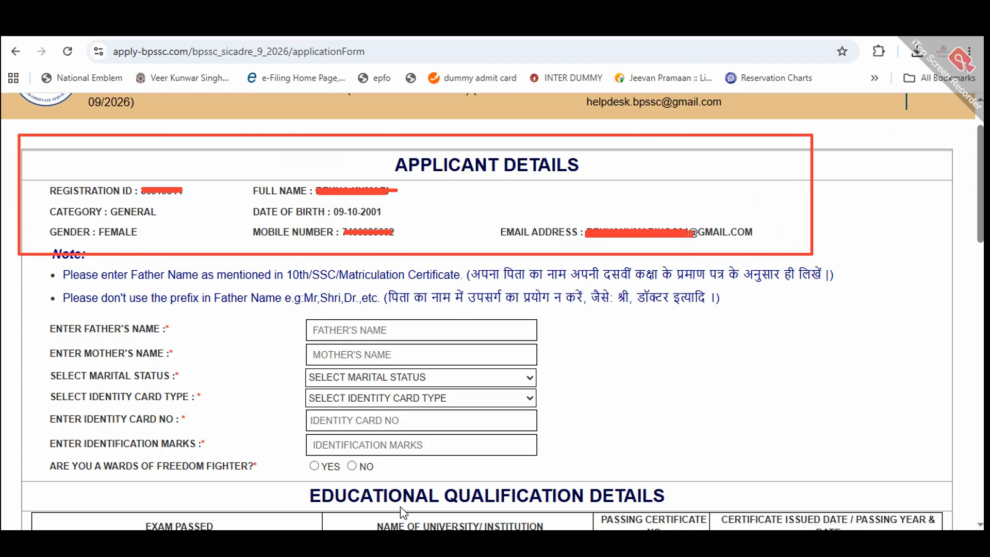
drag(376, 318, 569, 295)
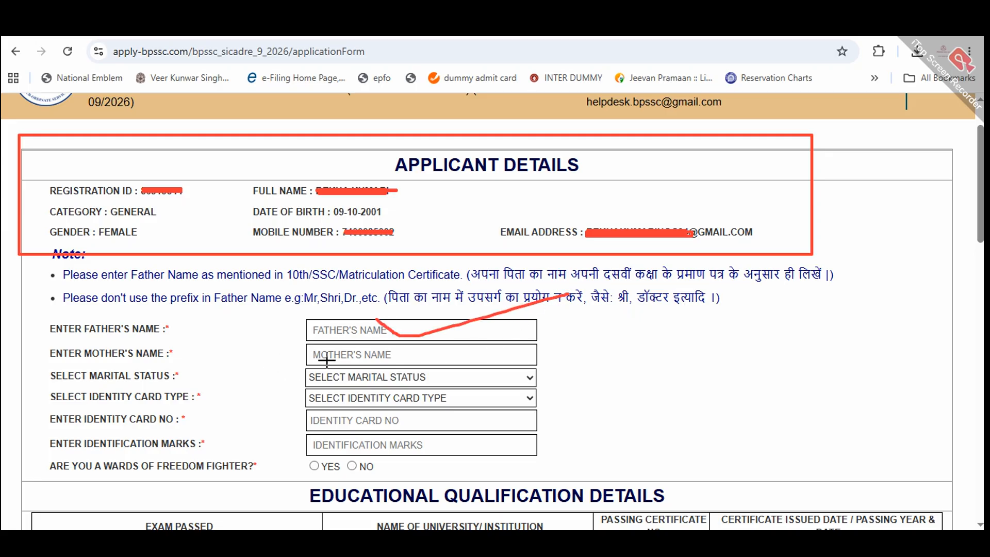
mouse_move(378, 321)
mouse_down()
mouse_move(402, 329)
mouse_move(508, 303)
mouse_up()
mouse_move(599, 312)
mouse_down()
mouse_move(593, 332)
mouse_move(633, 321)
mouse_up()
mouse_move(663, 291)
mouse_down()
mouse_move(655, 317)
mouse_move(676, 292)
mouse_move(763, 279)
mouse_up()
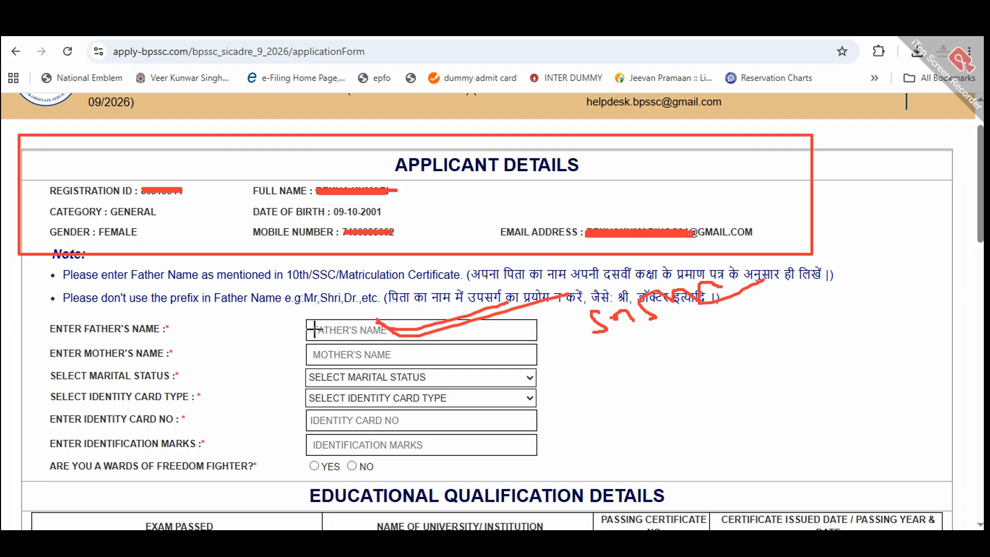
mouse_move(312, 323)
mouse_down()
mouse_move(328, 335)
mouse_move(416, 298)
mouse_up()
drag(317, 351, 474, 304)
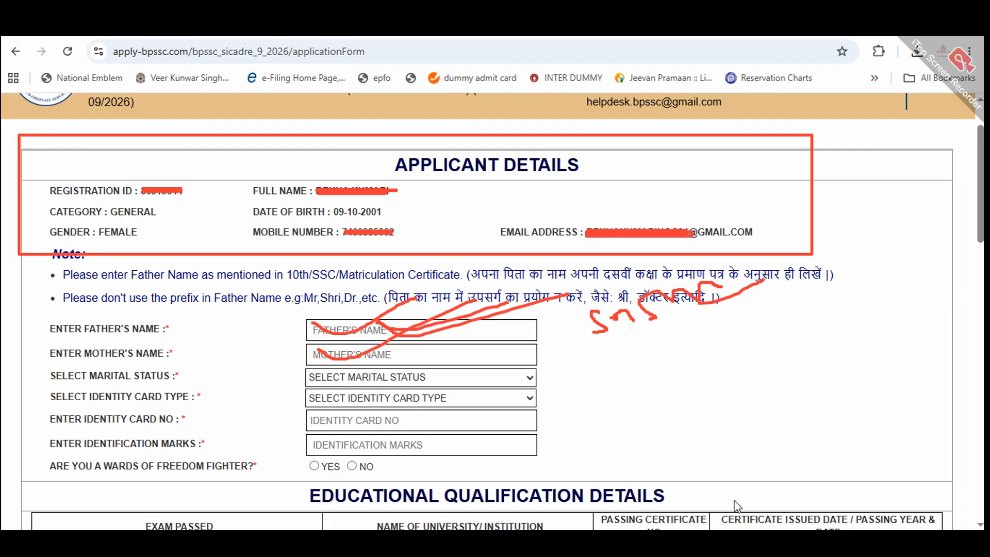
Set the marital status to MARRIED and look at the husband's name field.
scroll(696, 516, down, 4)
click(377, 163)
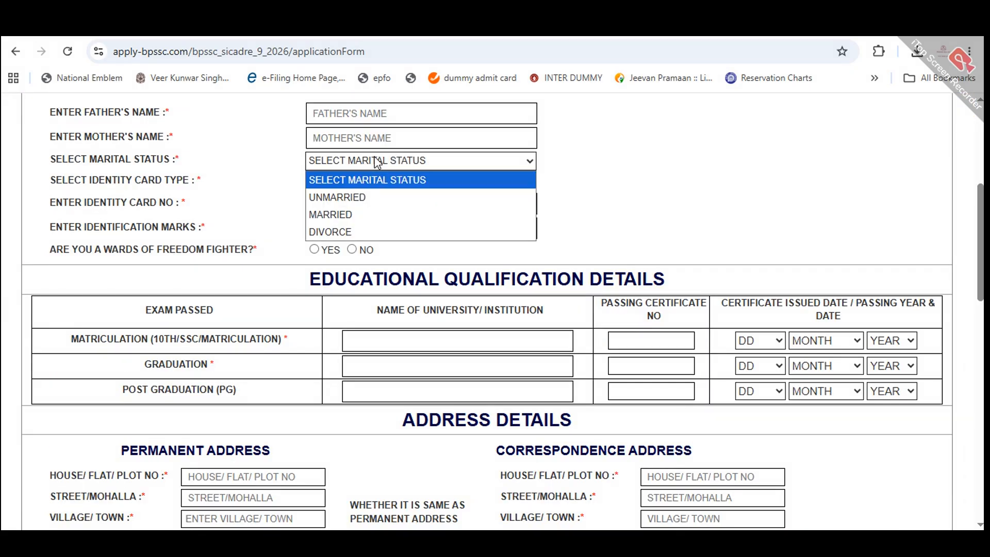
click(364, 214)
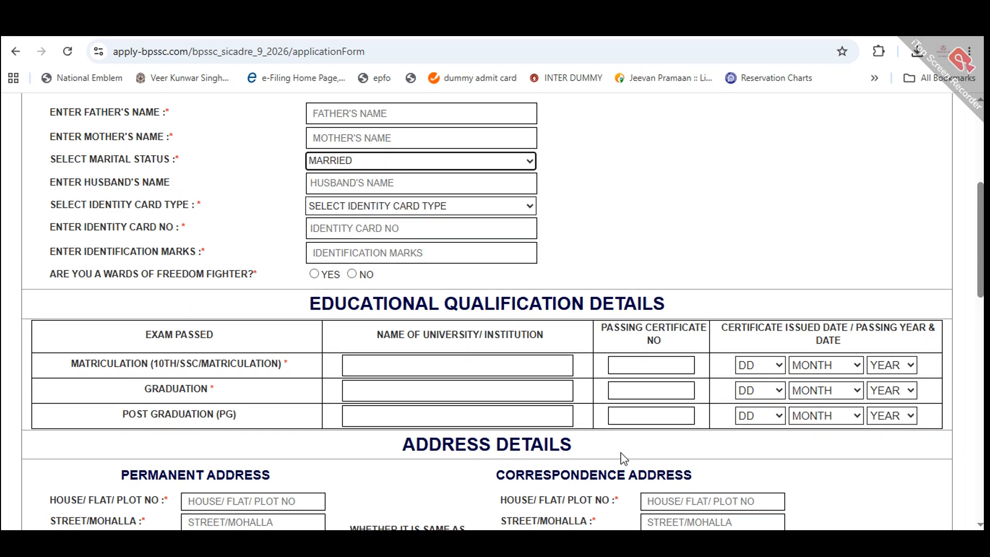
click(480, 495)
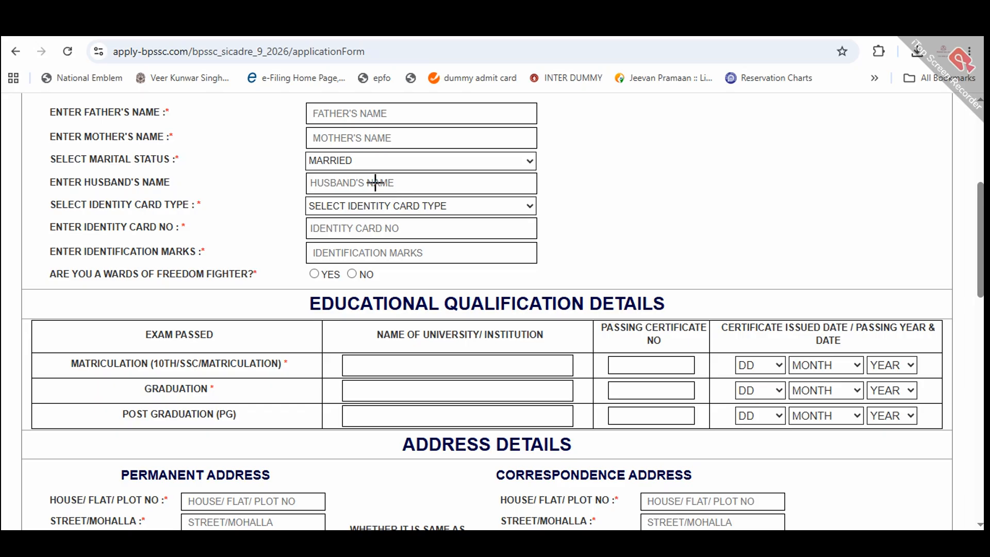
drag(377, 182, 654, 105)
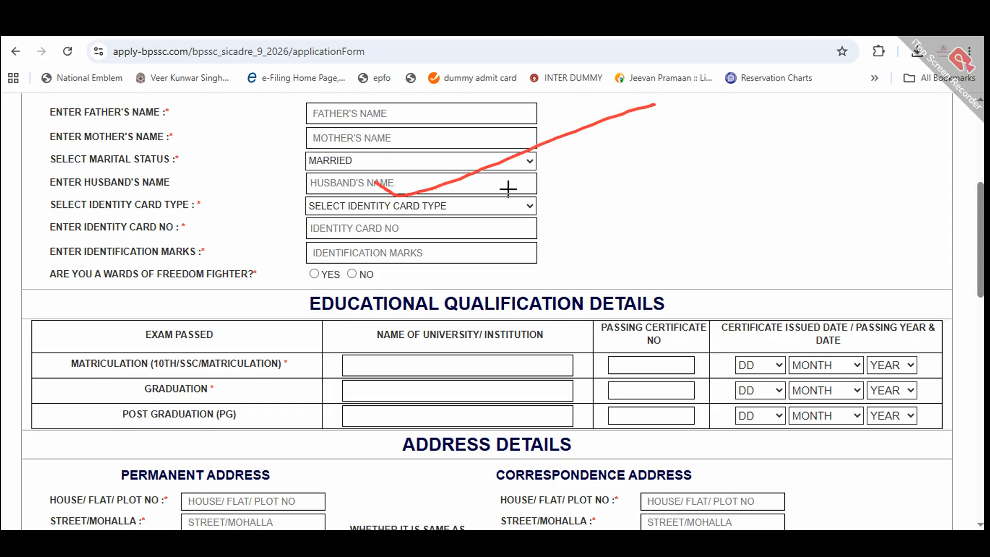
mouse_move(493, 183)
mouse_down()
mouse_move(598, 126)
mouse_move(597, 117)
mouse_up()
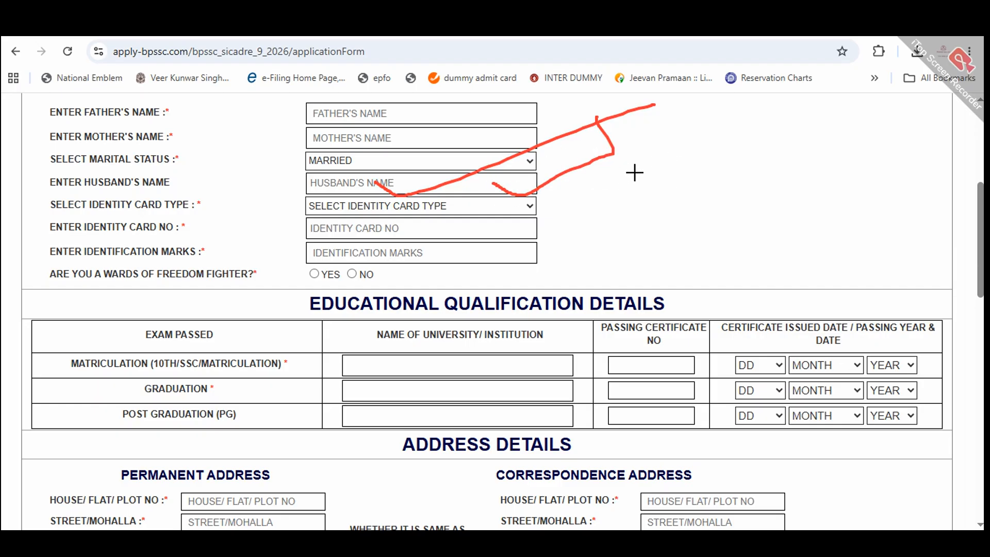
mouse_move(644, 148)
mouse_down()
mouse_move(663, 165)
mouse_move(685, 153)
mouse_move(704, 165)
mouse_up()
drag(710, 156, 725, 139)
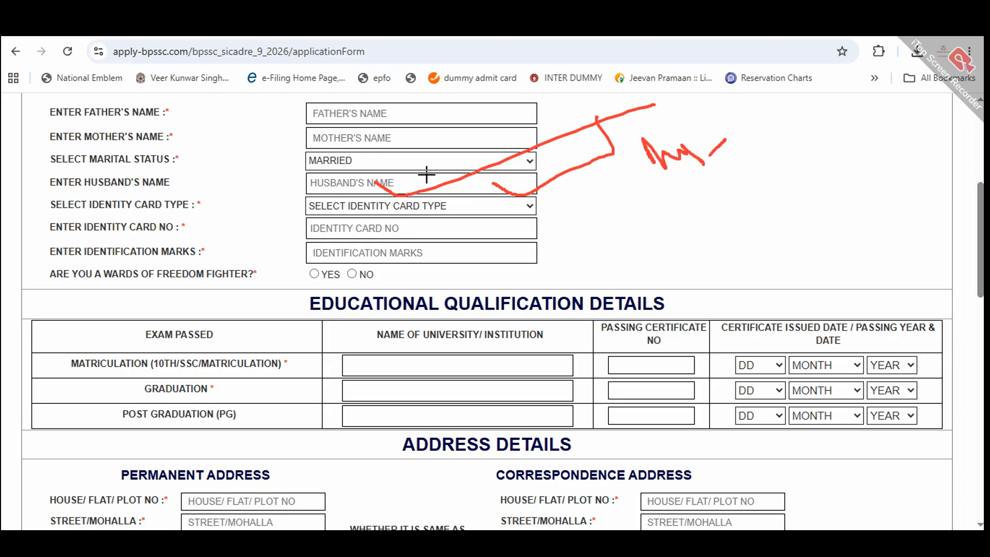
drag(447, 179, 564, 139)
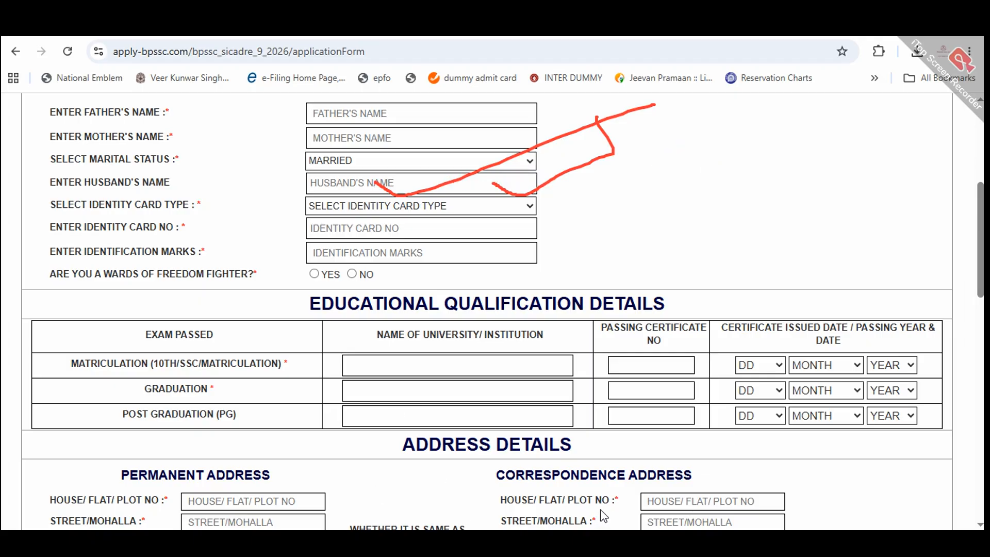
Set the identity card type to AADHAR CARD and look at the identity card number and identification marks fields.
click(369, 208)
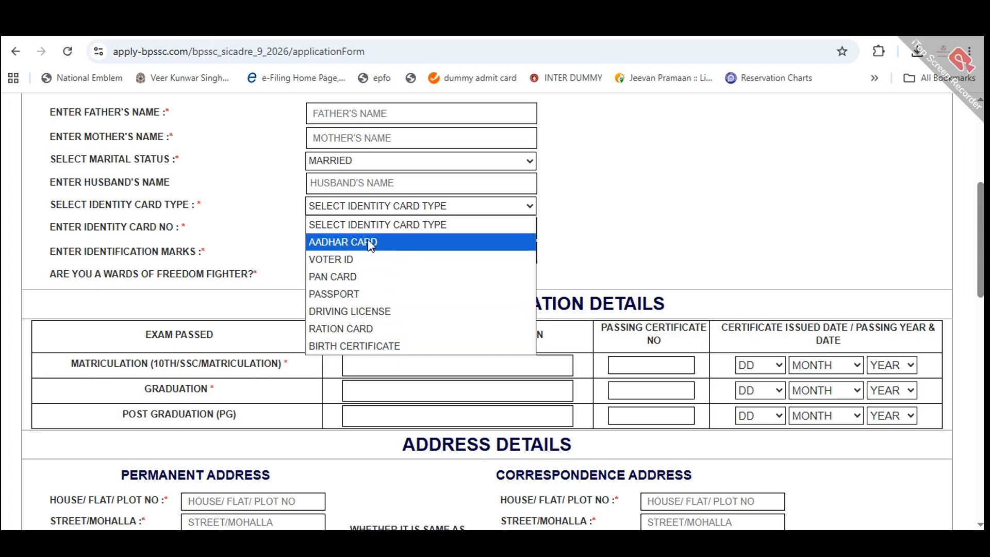
click(381, 246)
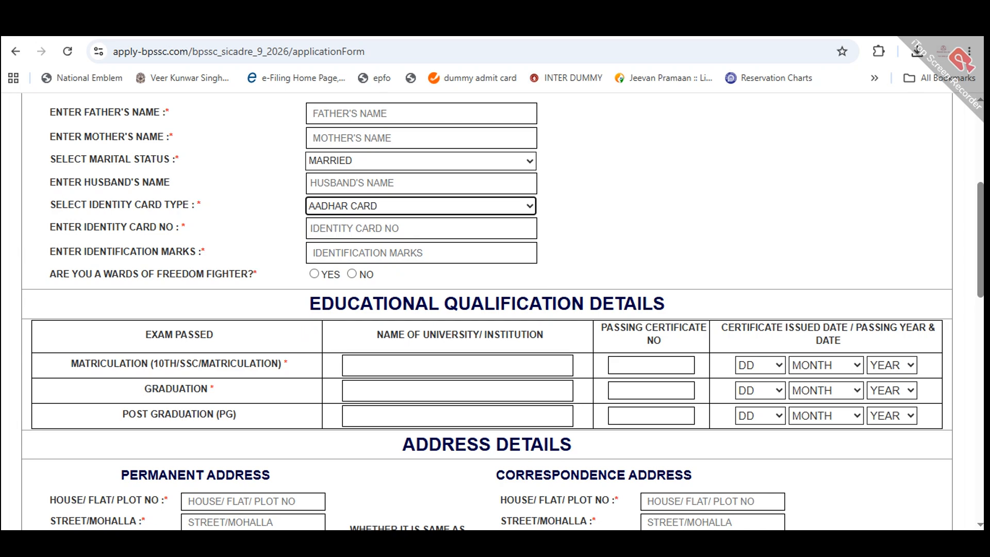
click(642, 510)
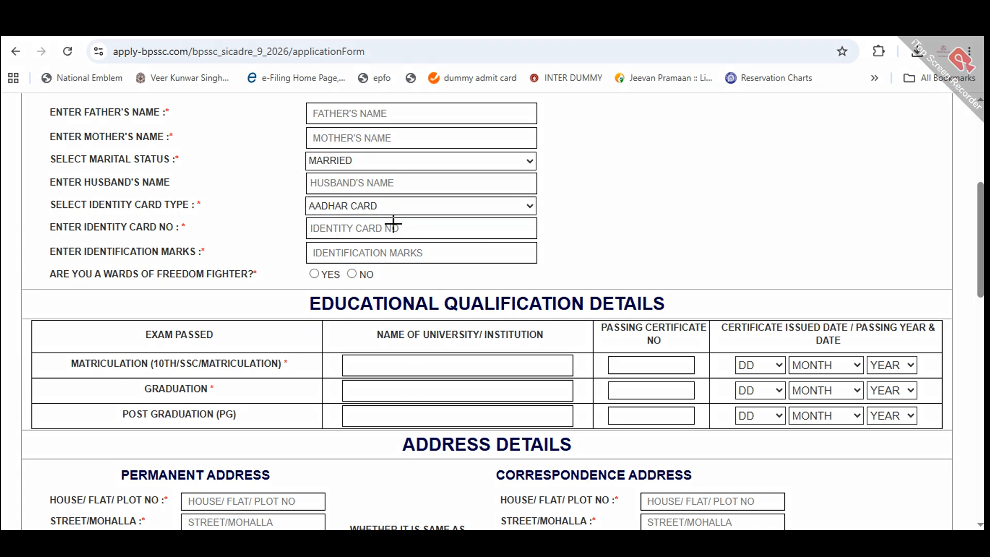
drag(397, 227, 618, 169)
mouse_move(433, 254)
mouse_down()
mouse_move(597, 223)
mouse_move(641, 248)
mouse_move(658, 230)
mouse_move(745, 215)
mouse_move(754, 187)
mouse_up()
drag(768, 222, 802, 175)
mouse_move(807, 208)
mouse_down()
mouse_move(819, 227)
mouse_move(846, 172)
mouse_move(860, 174)
mouse_up()
drag(868, 204, 894, 175)
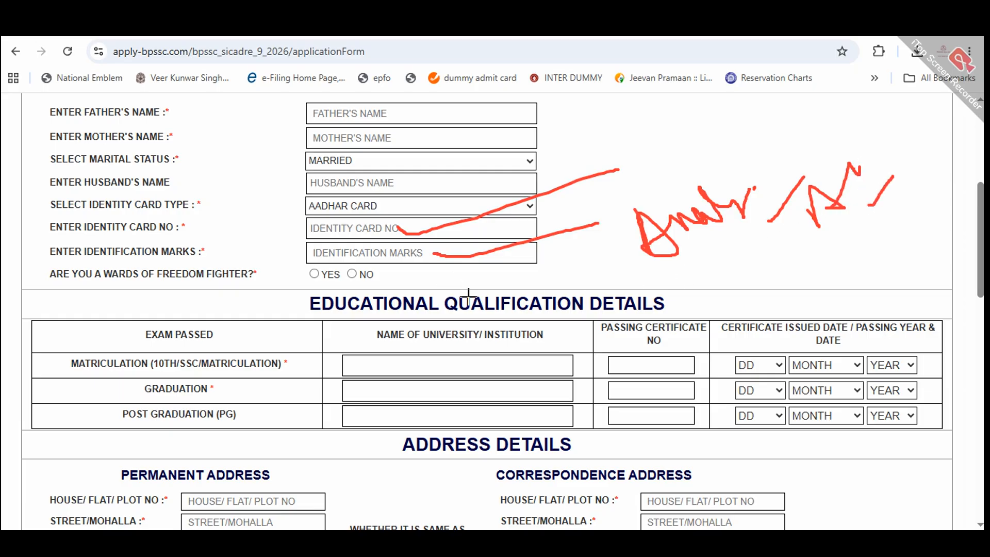
drag(466, 255, 629, 189)
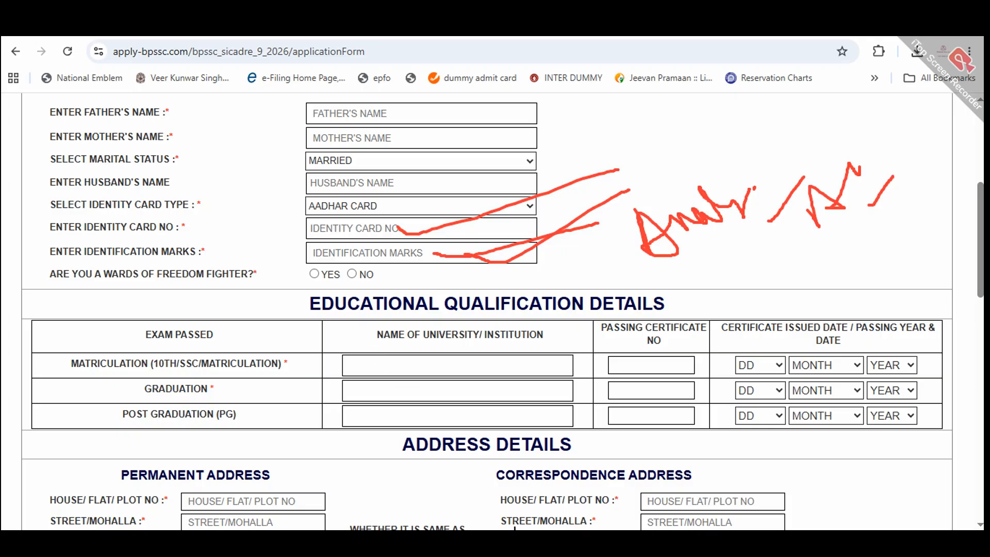
Try answering YES to the wards of freedom fighter question with relationship पोती and look through the issued date choices.
click(696, 518)
scroll(350, 289, down, 1)
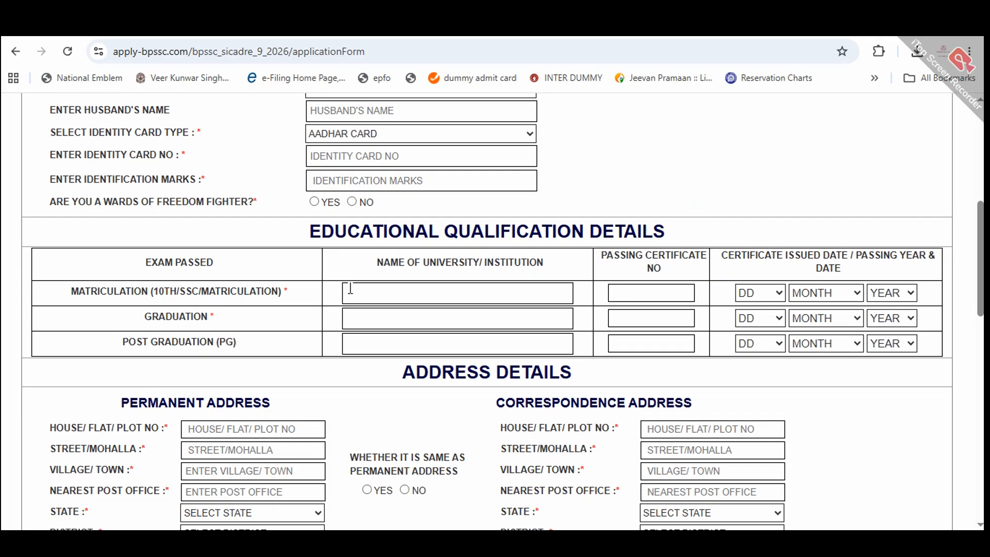
click(314, 202)
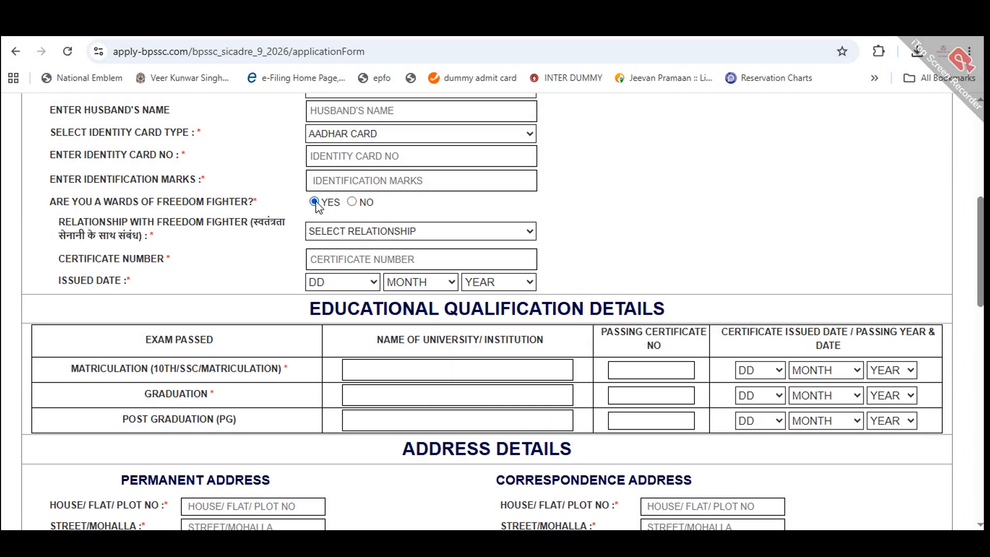
click(334, 233)
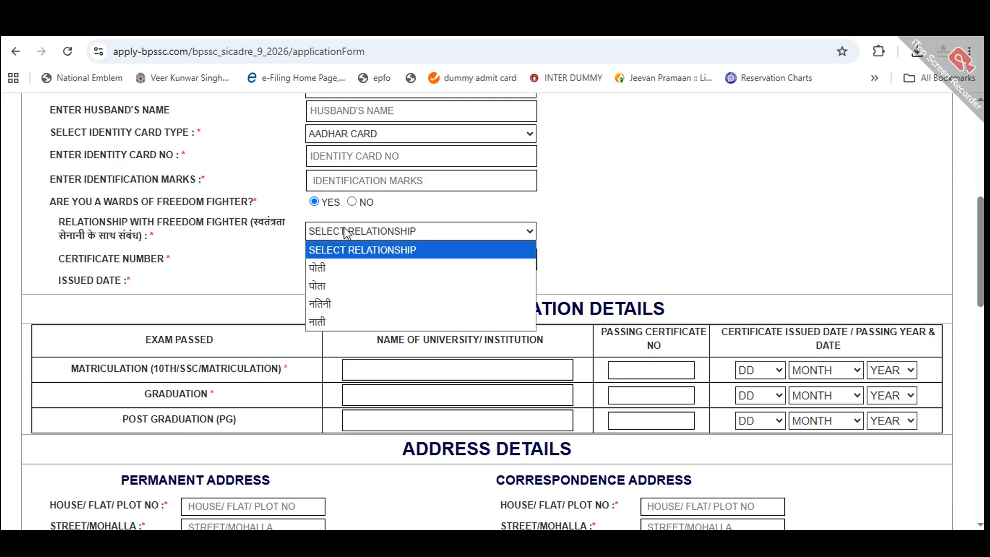
click(330, 267)
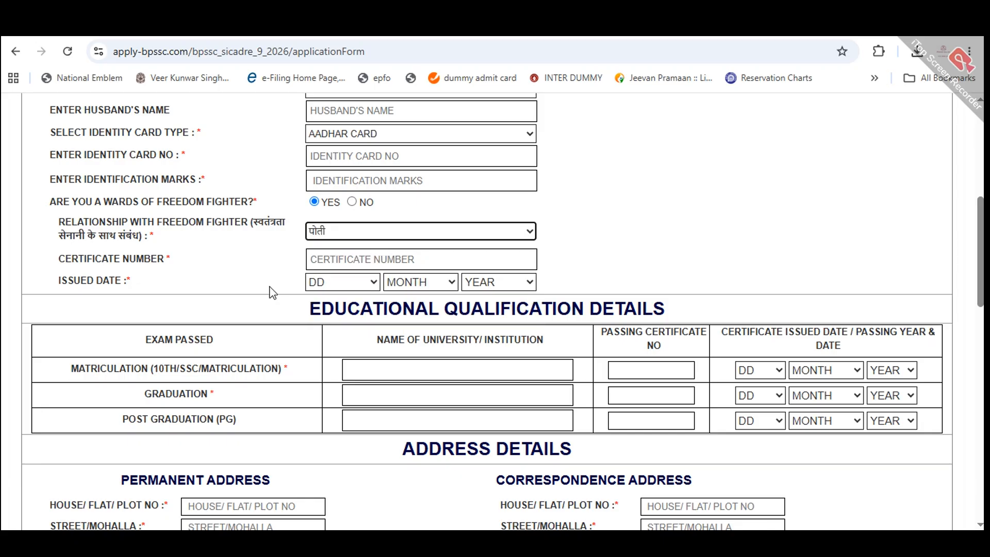
click(335, 283)
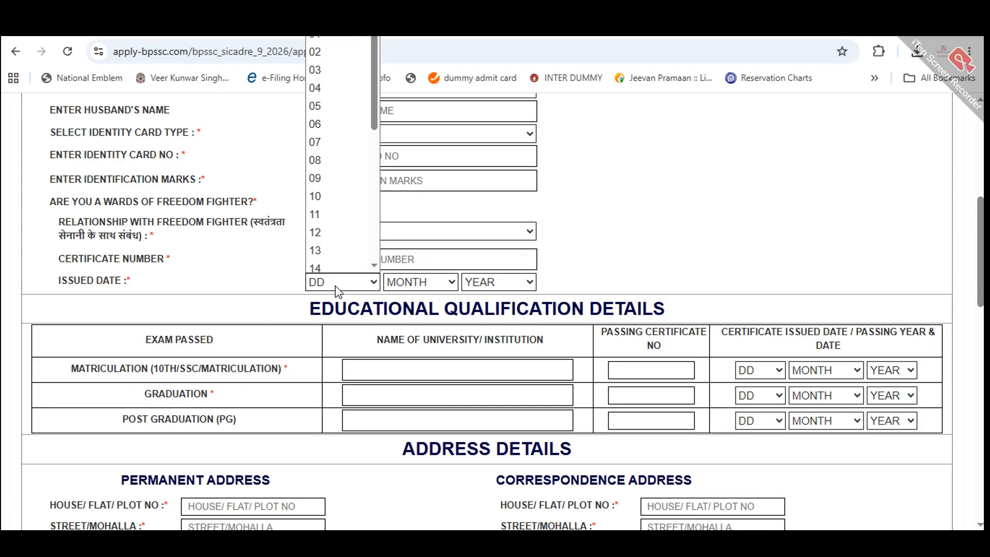
click(419, 282)
click(492, 284)
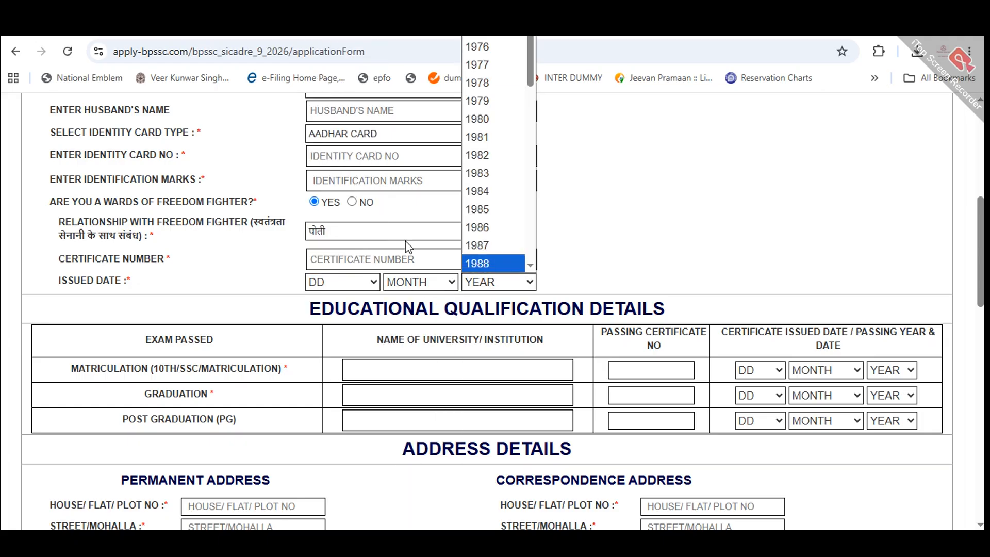
Answer NO to the wards of freedom fighter question and look at the matriculation row of the educational qualification table.
click(353, 203)
scroll(284, 348, down, 2)
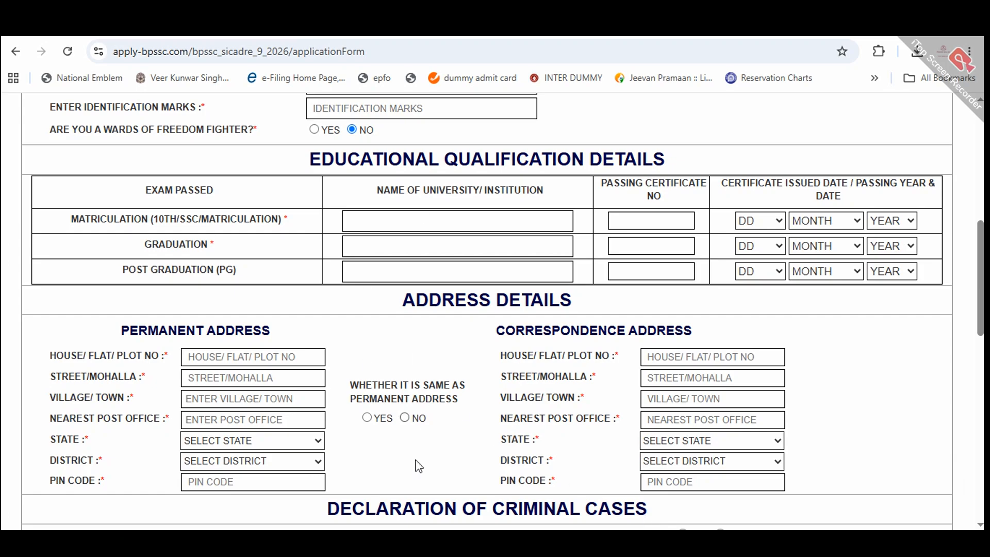
drag(399, 221, 530, 161)
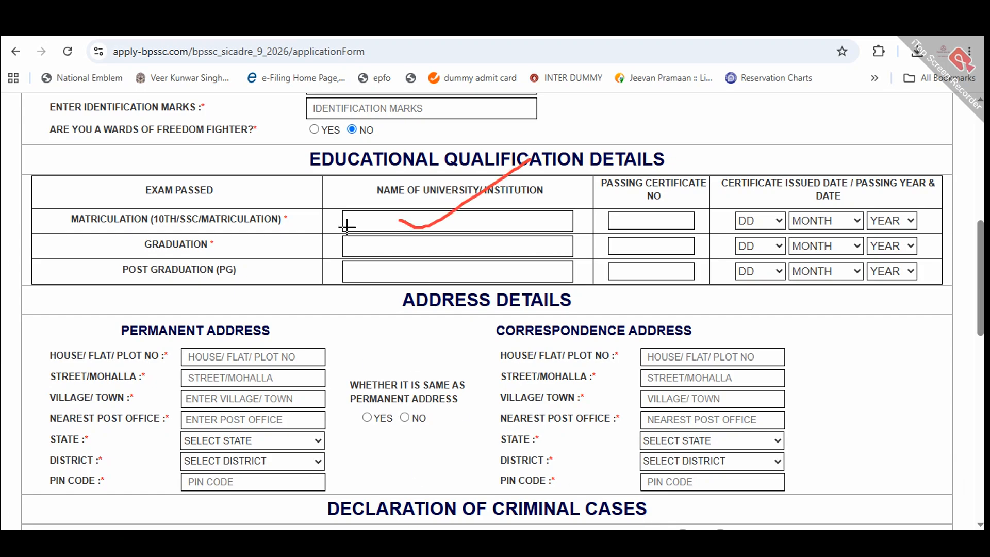
drag(175, 234, 279, 234)
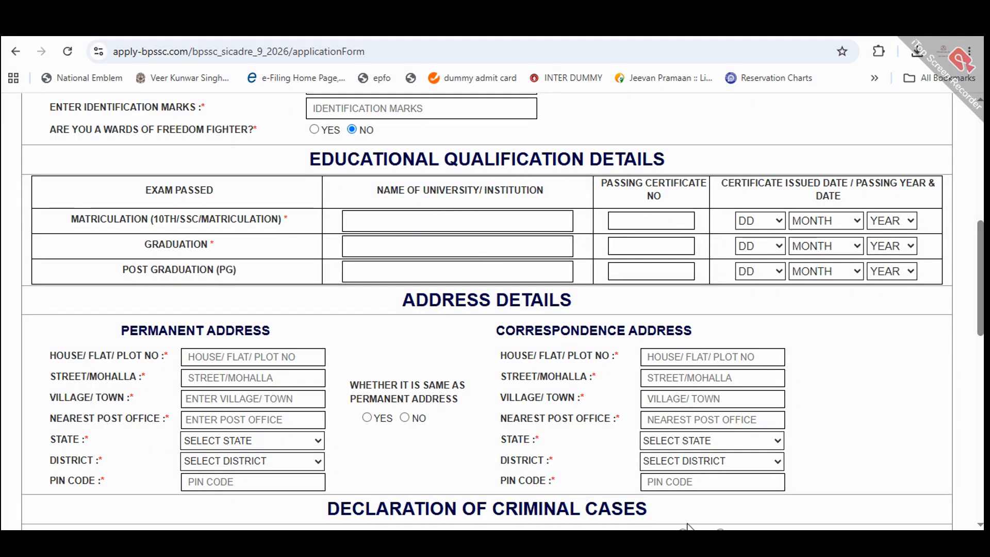
Fill in the matriculation row with BSEB PATNA as the institution and the passing certificate number.
click(417, 223)
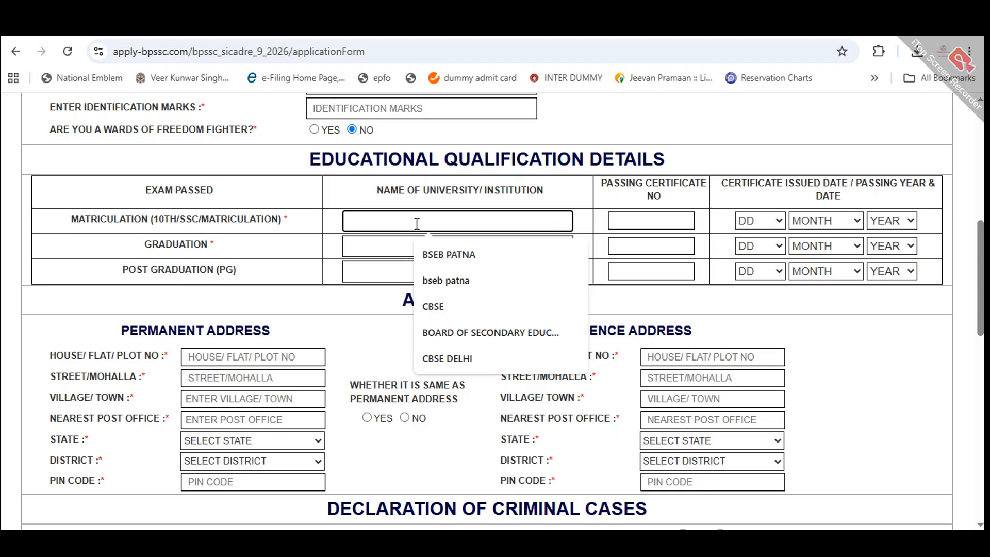
click(449, 254)
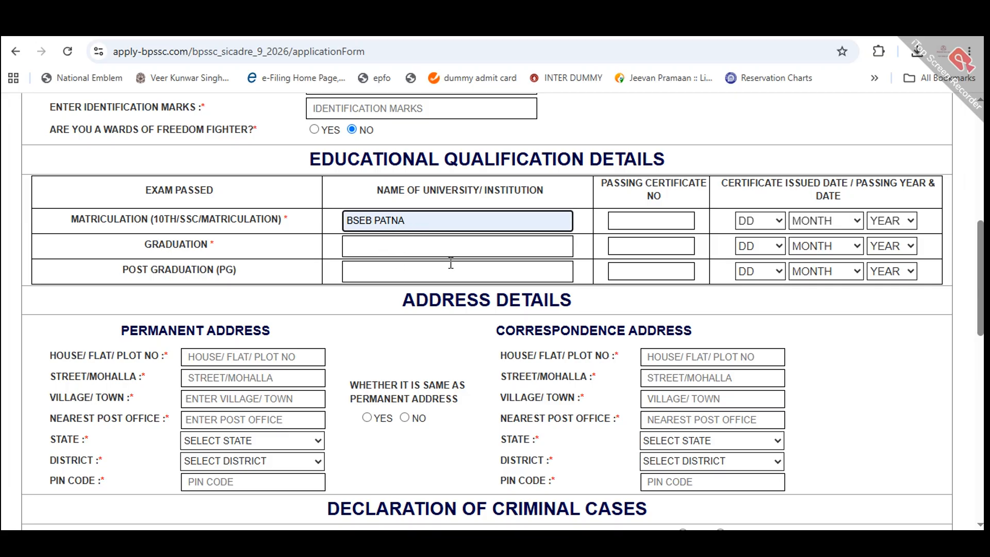
click(638, 220)
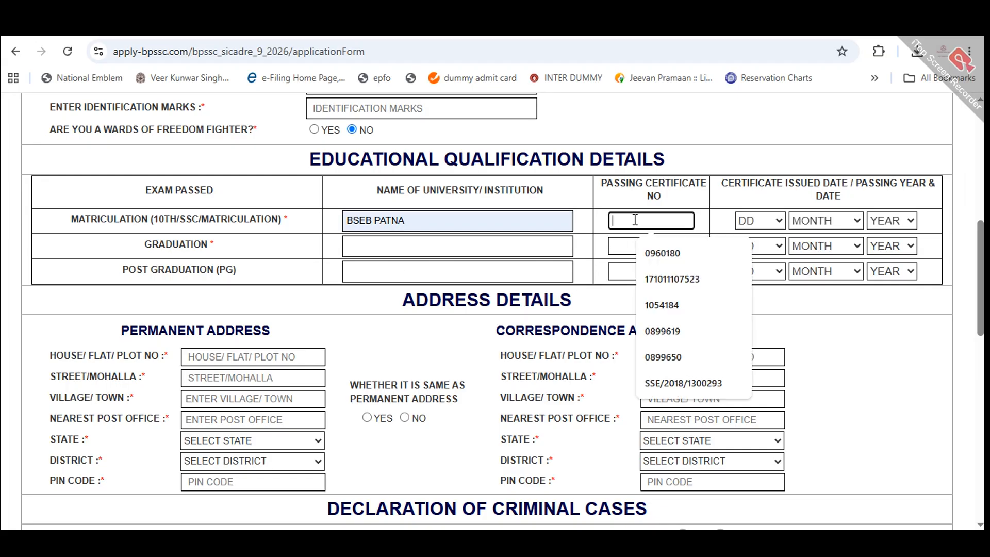
key(Down)
key(Return)
Set the matriculation certificate date to 06 APRIL 1966.
click(759, 223)
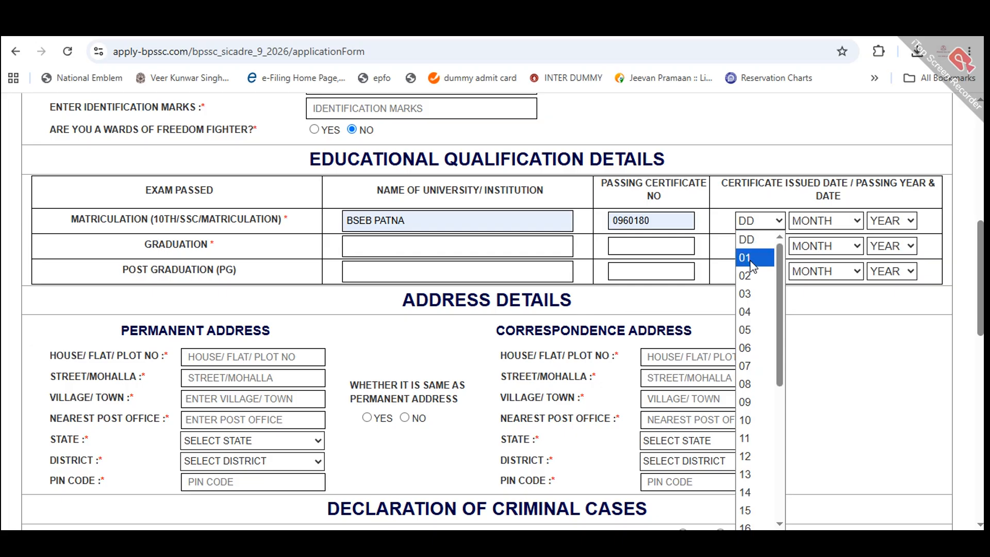
click(747, 346)
click(825, 222)
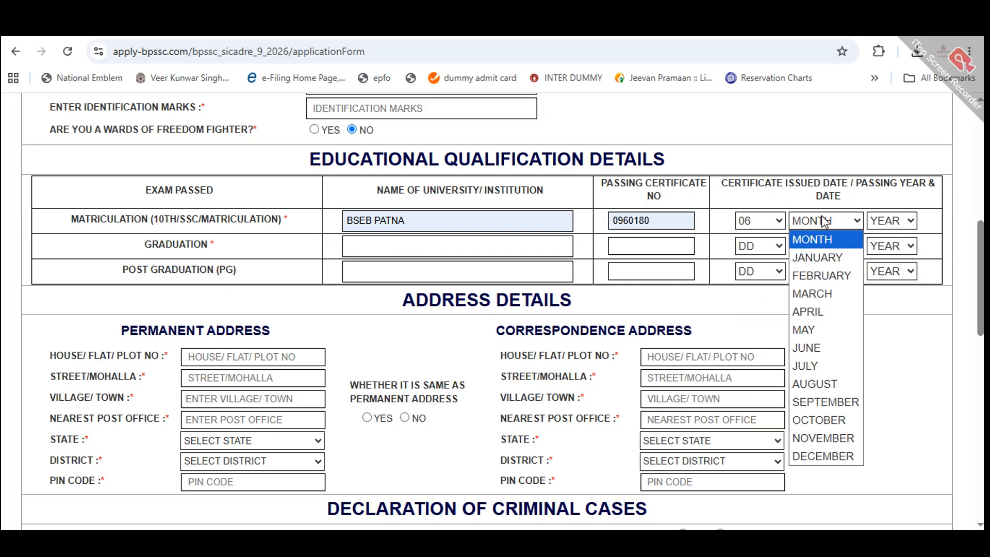
click(808, 311)
click(890, 220)
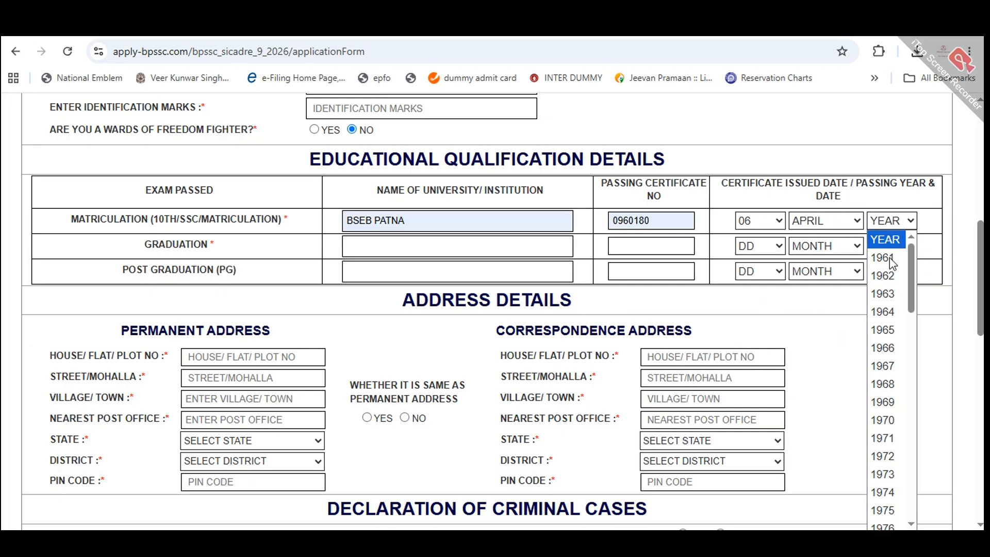
click(905, 351)
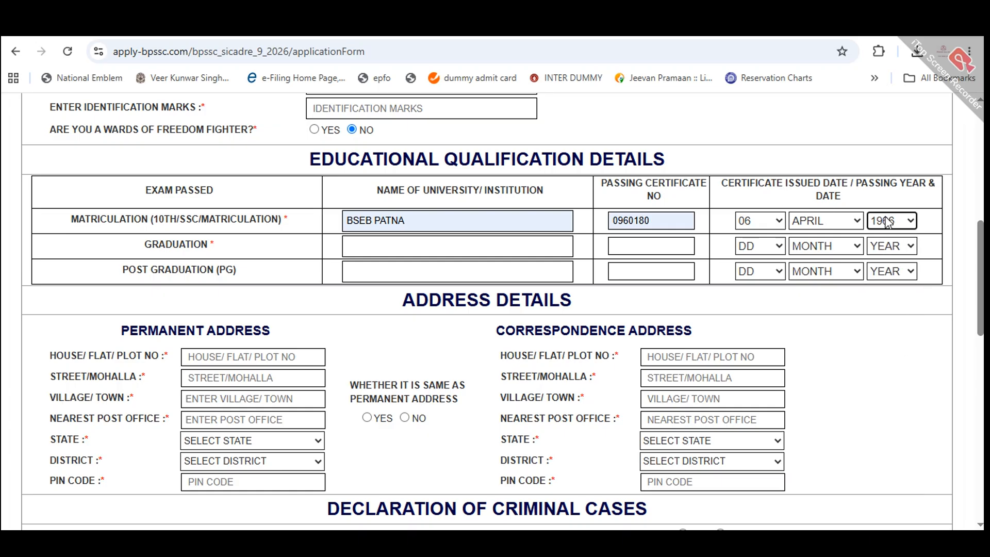
Fill in the graduation row with VKSU ARA as the university and the passing certificate number.
click(444, 242)
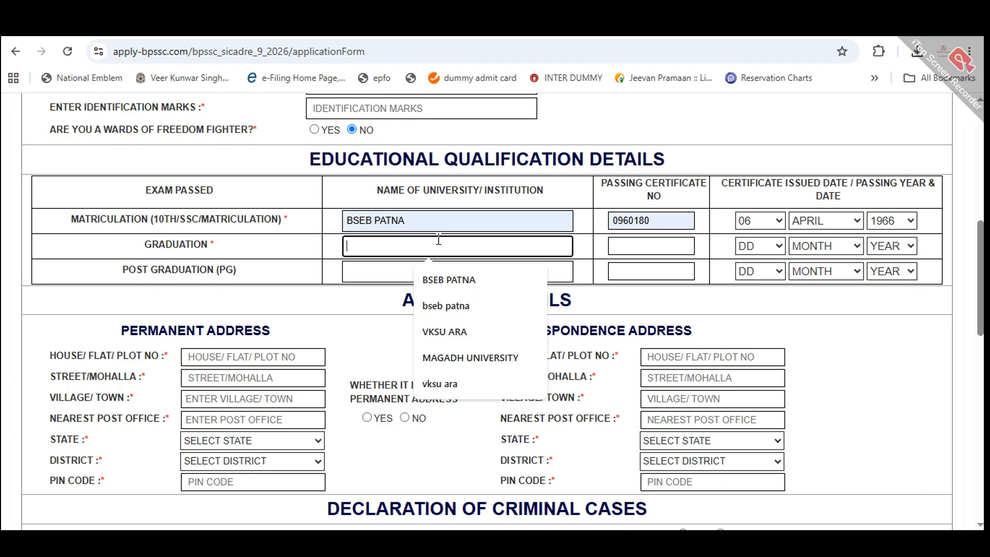
click(429, 331)
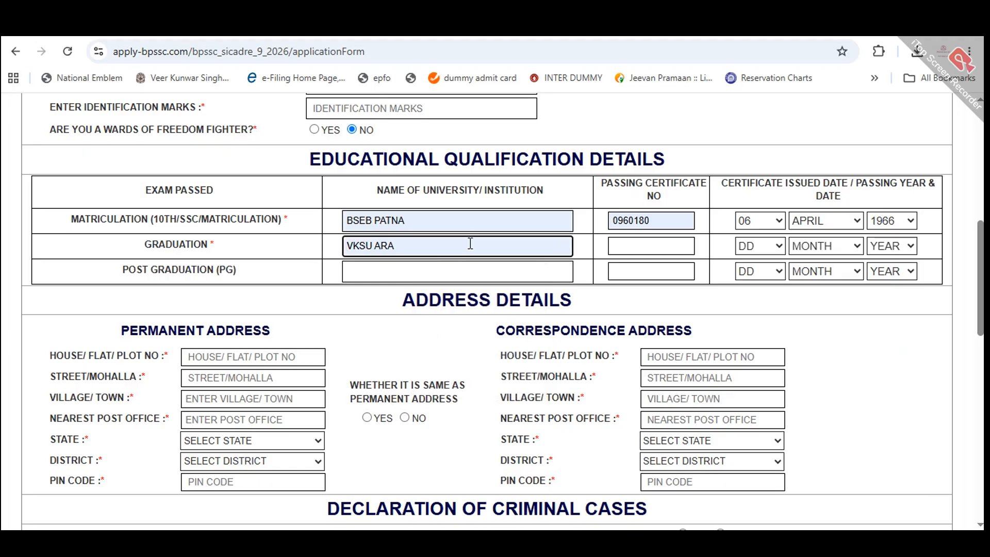
click(645, 247)
click(662, 304)
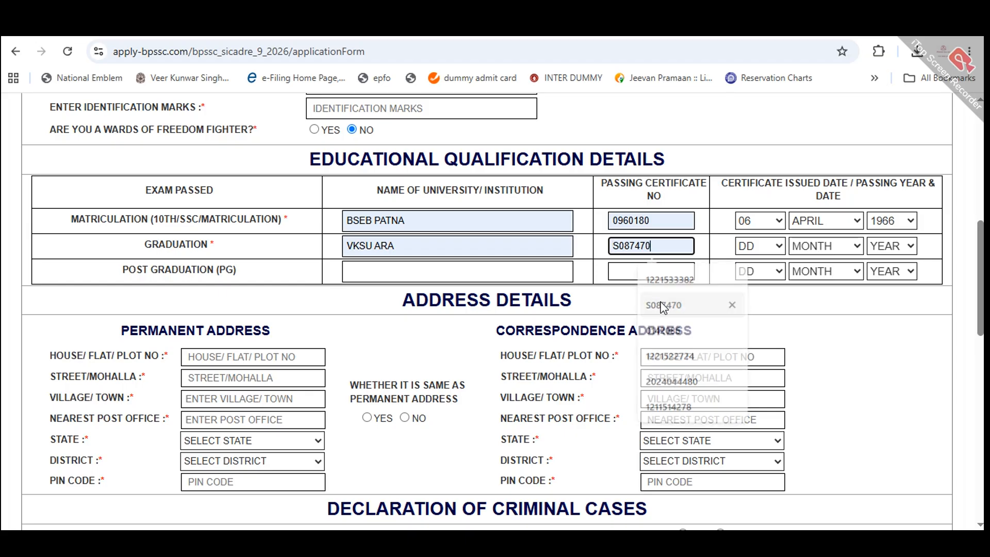
Set the graduation certificate date to 04 FEBRUARY 1963.
click(763, 250)
click(745, 337)
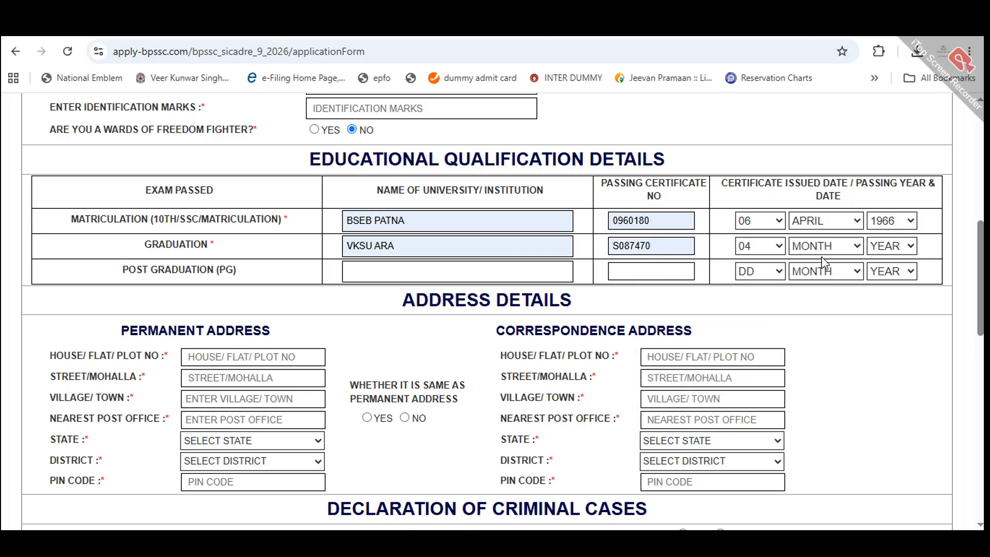
click(821, 248)
click(853, 300)
click(891, 246)
click(891, 319)
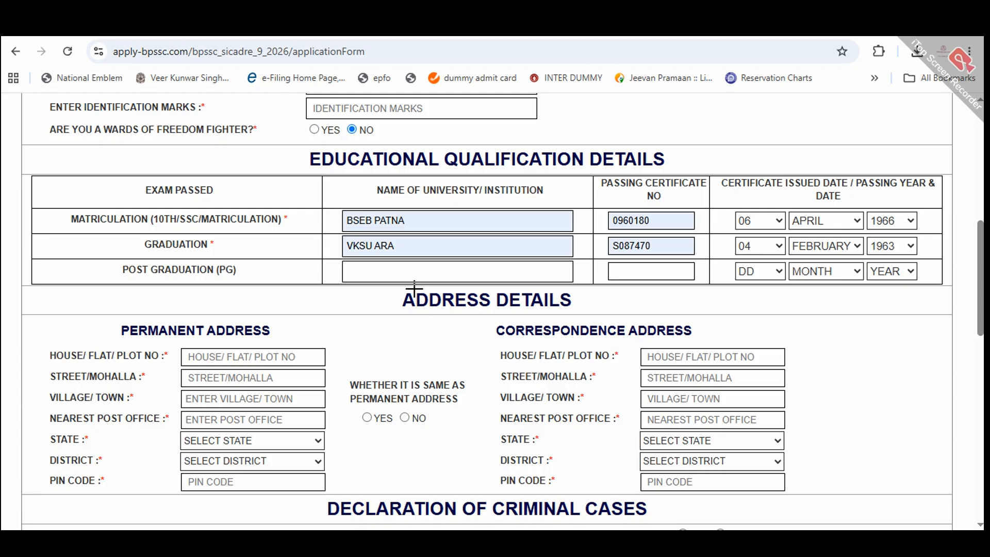
Examine the institution, certificate number and date fields of the post graduation row.
drag(407, 273, 547, 227)
drag(602, 257, 723, 240)
drag(771, 271, 794, 269)
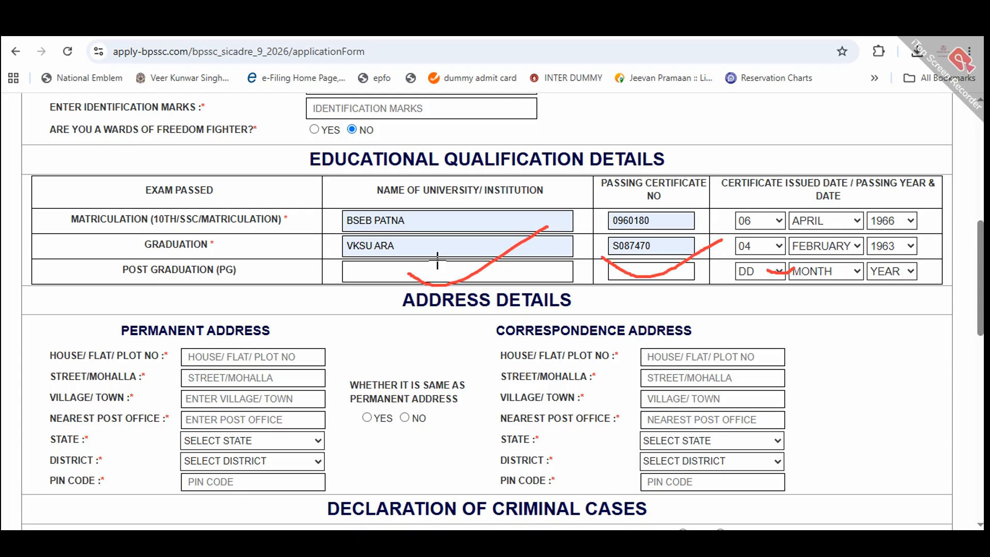
mouse_move(390, 270)
mouse_down()
mouse_move(457, 288)
mouse_move(514, 289)
mouse_up()
drag(517, 271, 603, 283)
drag(621, 266, 677, 279)
drag(717, 253, 870, 281)
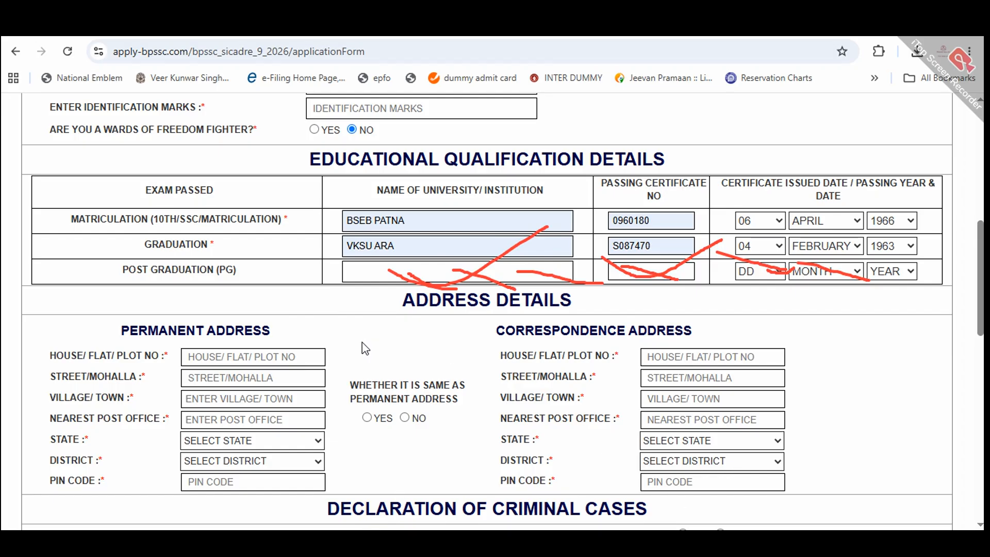
Examine the permanent address fields for house number, street, village and nearest post office.
scroll(366, 350, down, 3)
click(691, 515)
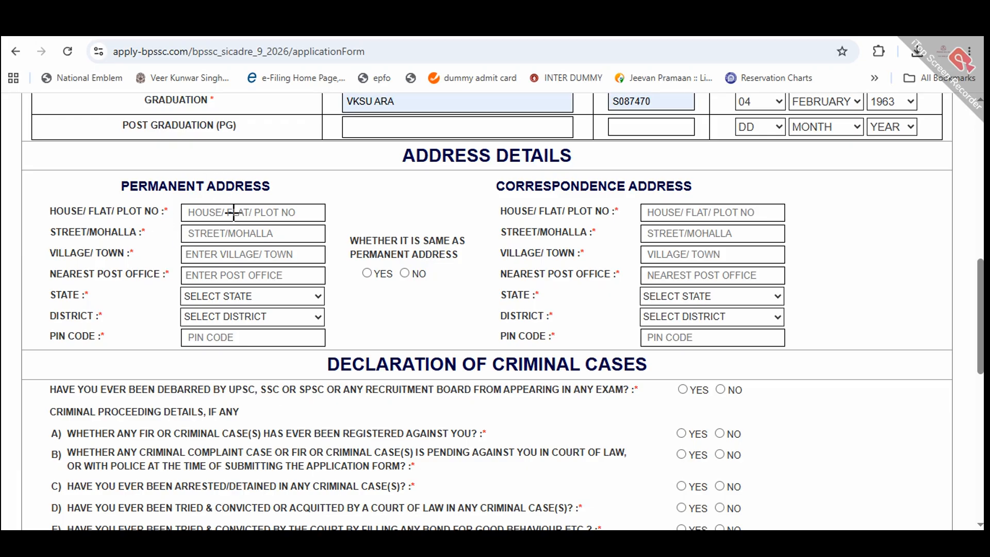
drag(220, 208, 271, 198)
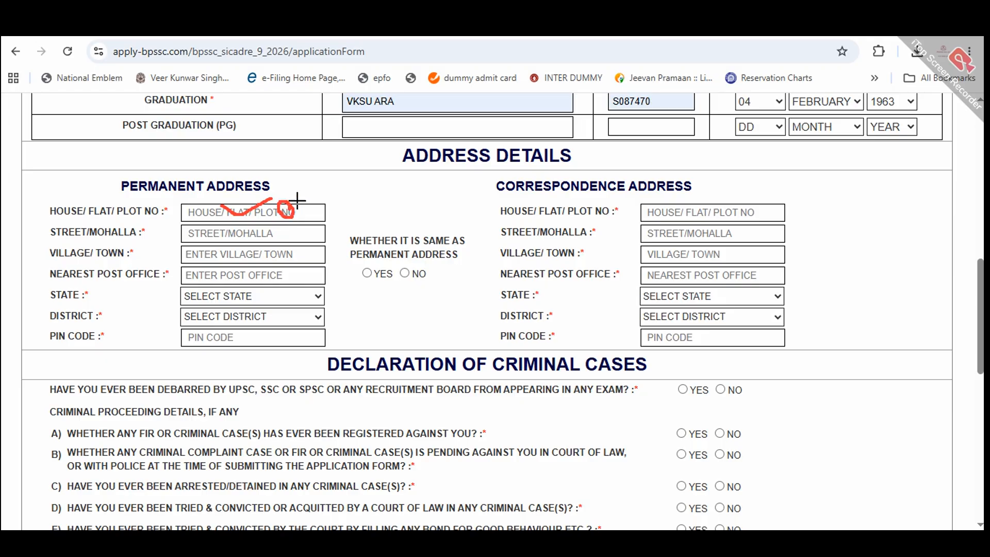
mouse_move(328, 187)
mouse_down()
mouse_move(319, 205)
mouse_move(332, 221)
mouse_move(357, 193)
mouse_move(393, 220)
mouse_up()
drag(403, 163, 397, 216)
mouse_move(423, 177)
mouse_down()
mouse_move(414, 211)
mouse_move(434, 181)
mouse_up()
drag(448, 192, 482, 187)
mouse_move(486, 163)
mouse_down()
mouse_move(492, 187)
mouse_move(518, 207)
mouse_move(666, 130)
mouse_up()
drag(336, 184, 433, 124)
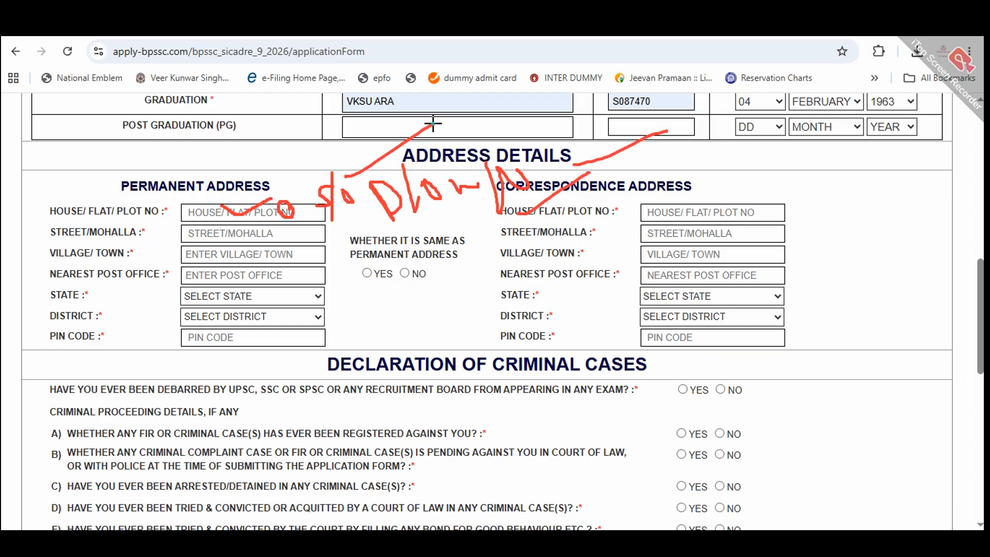
drag(441, 176, 552, 109)
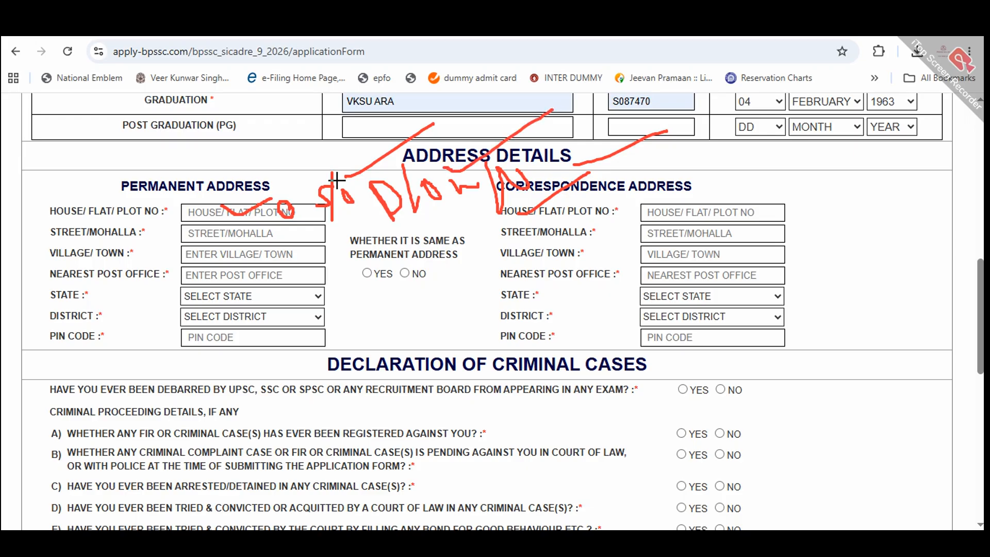
drag(281, 232, 344, 211)
drag(279, 252, 384, 223)
drag(252, 279, 354, 243)
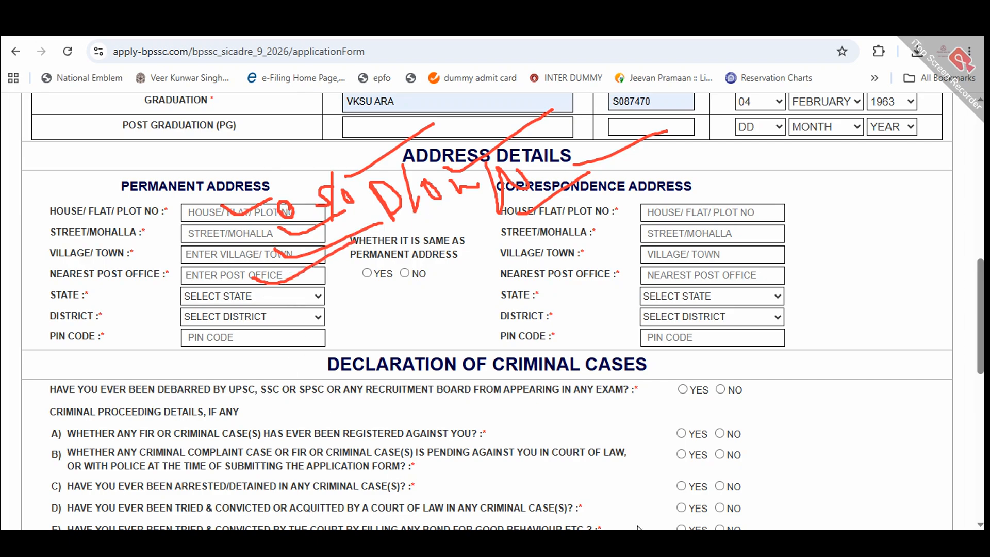
Set the permanent address state to BIHAR and the district to GOPALGANJ, and activate the PIN code field.
click(258, 301)
click(252, 332)
click(265, 318)
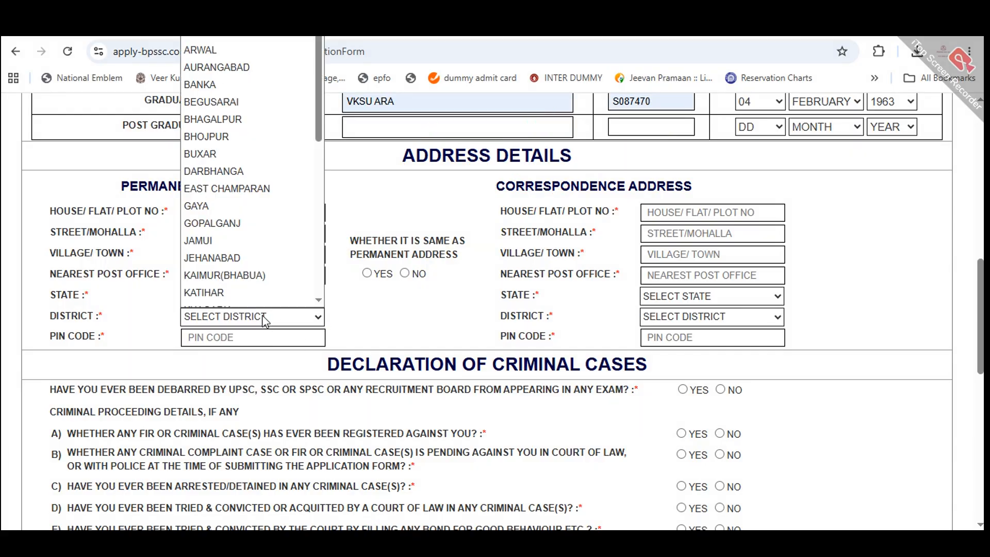
scroll(261, 268, down, 7)
scroll(257, 247, up, 7)
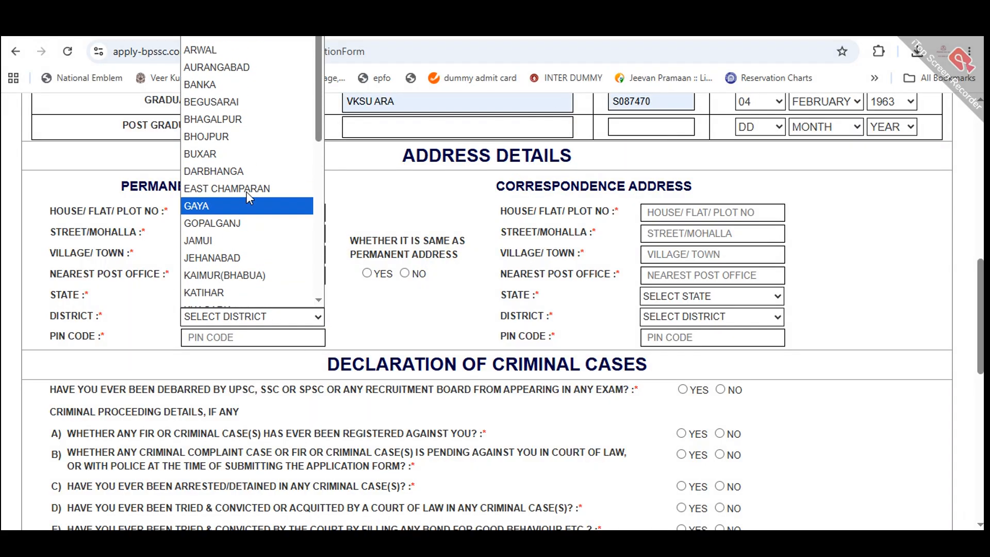
click(243, 223)
scroll(242, 227, down, 2)
click(233, 266)
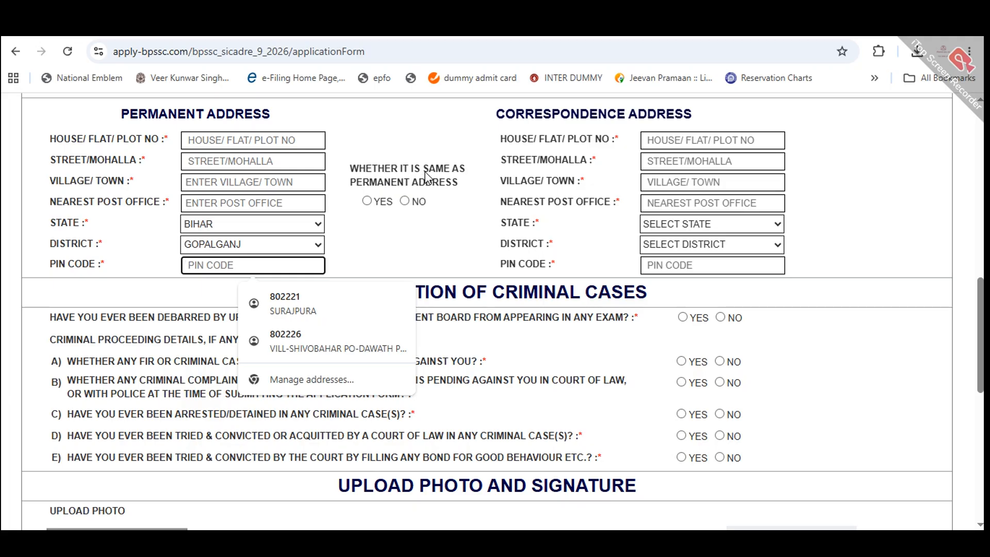
Examine the same-as-permanent-address choice and the correspondence address fields.
click(656, 506)
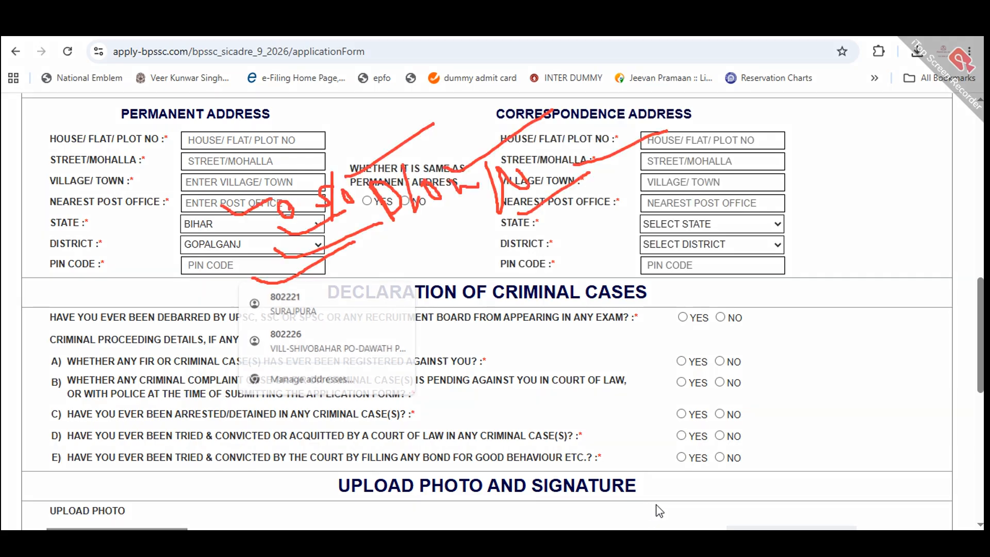
drag(216, 125, 348, 85)
drag(603, 124, 702, 102)
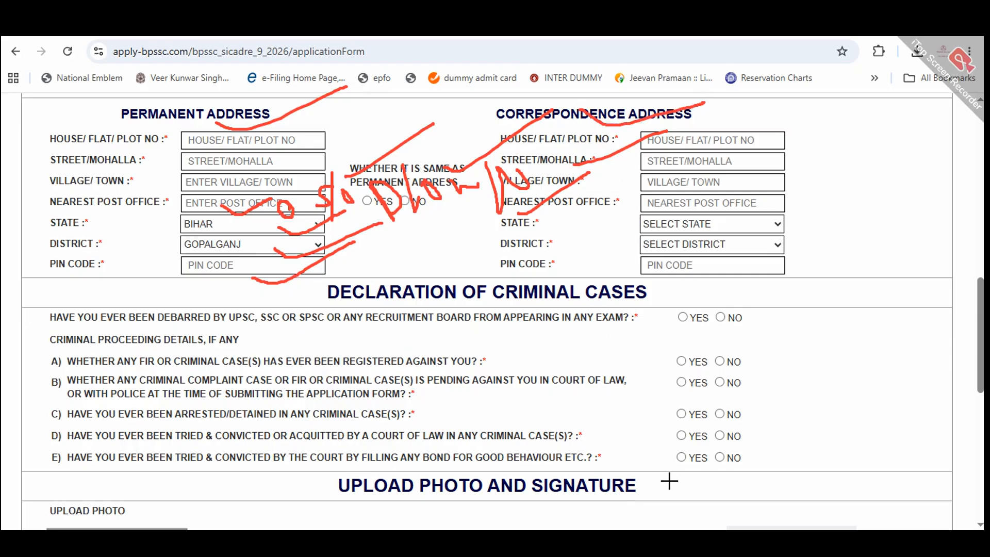
click(697, 514)
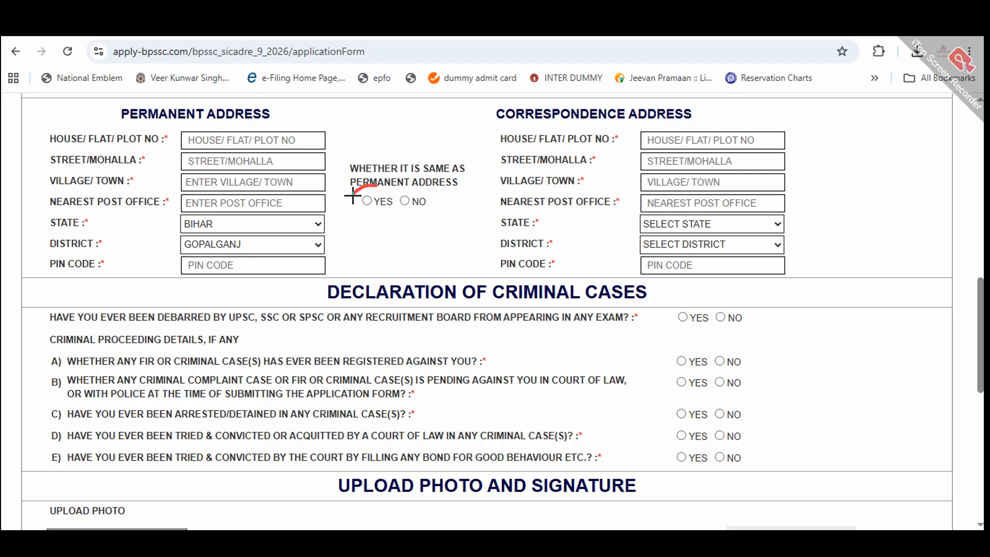
mouse_move(353, 192)
mouse_down()
mouse_move(377, 183)
mouse_move(415, 192)
mouse_move(408, 216)
mouse_move(422, 195)
mouse_up()
drag(689, 122, 784, 119)
drag(743, 164, 817, 157)
drag(778, 249, 819, 230)
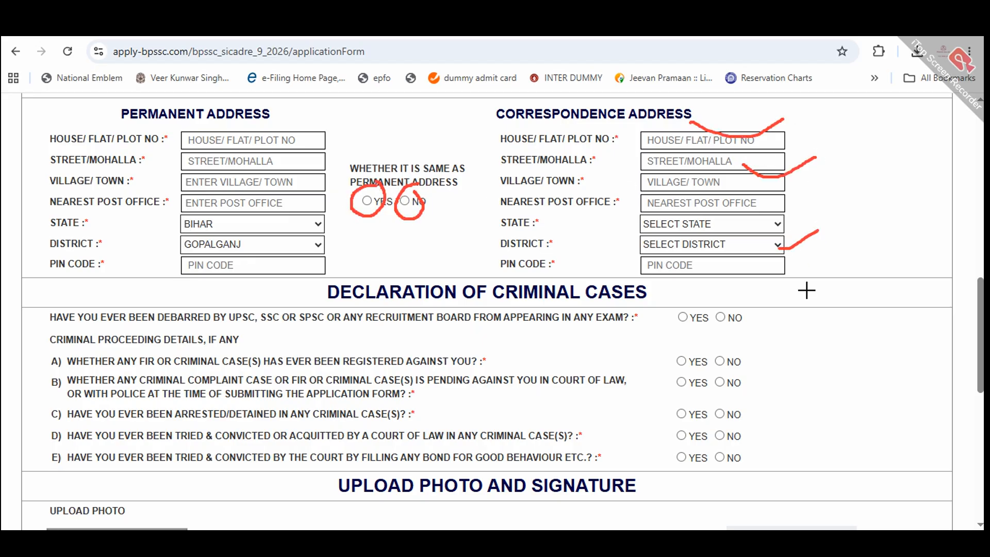
Examine the declaration of criminal cases section and the No choices for the debarment question and questions A to E.
drag(806, 290, 870, 252)
mouse_move(356, 312)
mouse_down()
mouse_move(668, 293)
mouse_move(379, 314)
mouse_up()
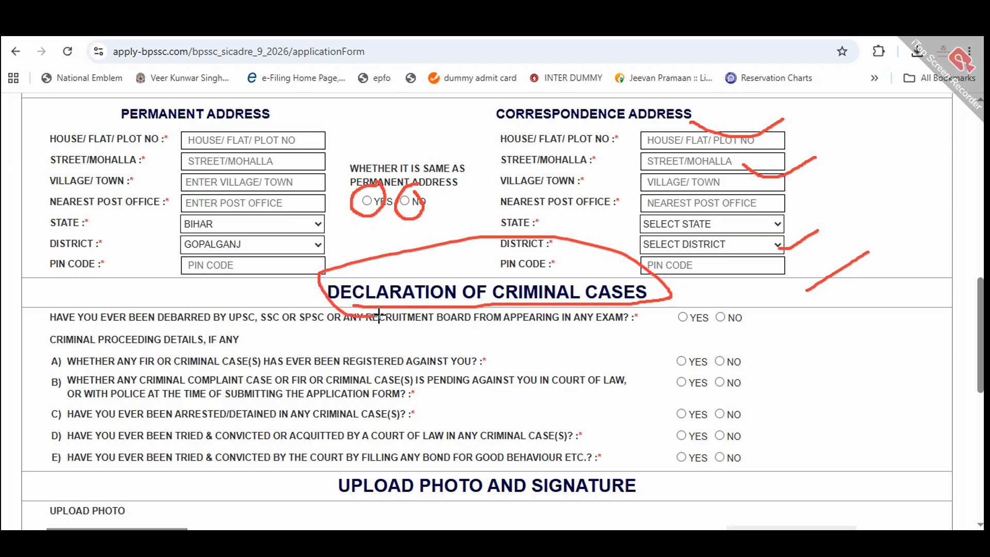
drag(719, 316, 745, 307)
drag(712, 369, 756, 343)
drag(728, 386, 759, 369)
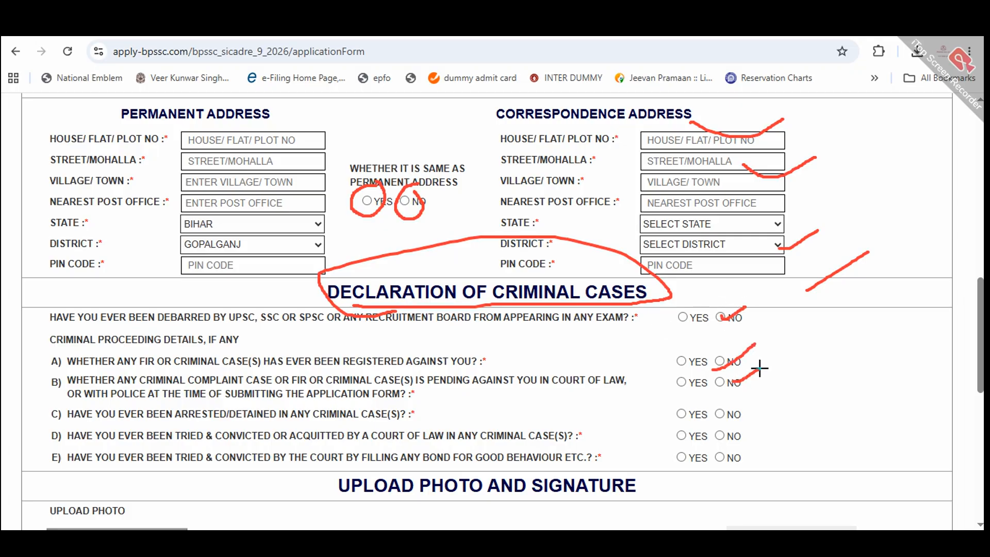
mouse_move(725, 415)
mouse_down()
mouse_move(761, 413)
mouse_move(749, 432)
mouse_move(774, 440)
mouse_up()
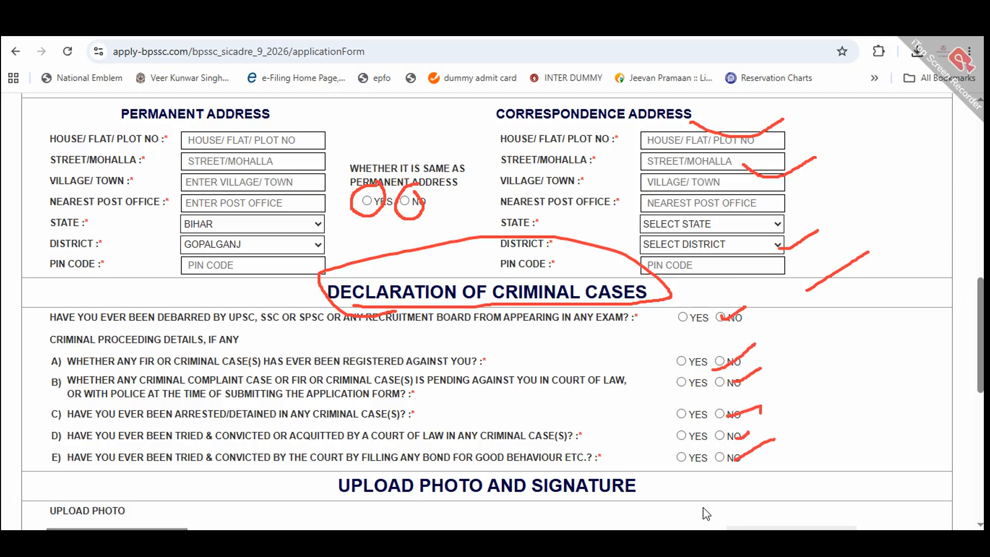
Examine the sample photographs in the photo upload section, especially the two marked as acceptable.
scroll(369, 369, down, 8)
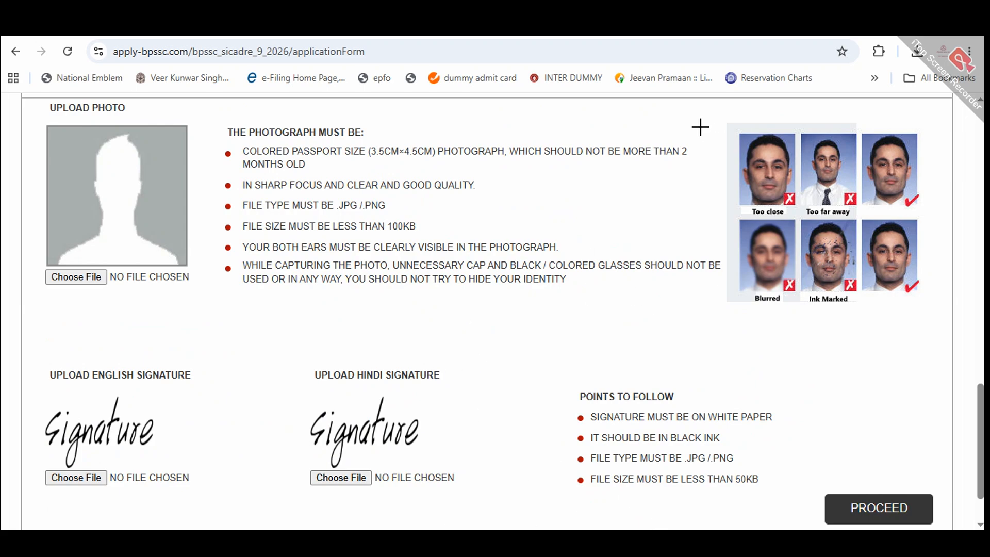
mouse_move(695, 108)
mouse_down()
mouse_move(955, 340)
mouse_move(955, 330)
mouse_up()
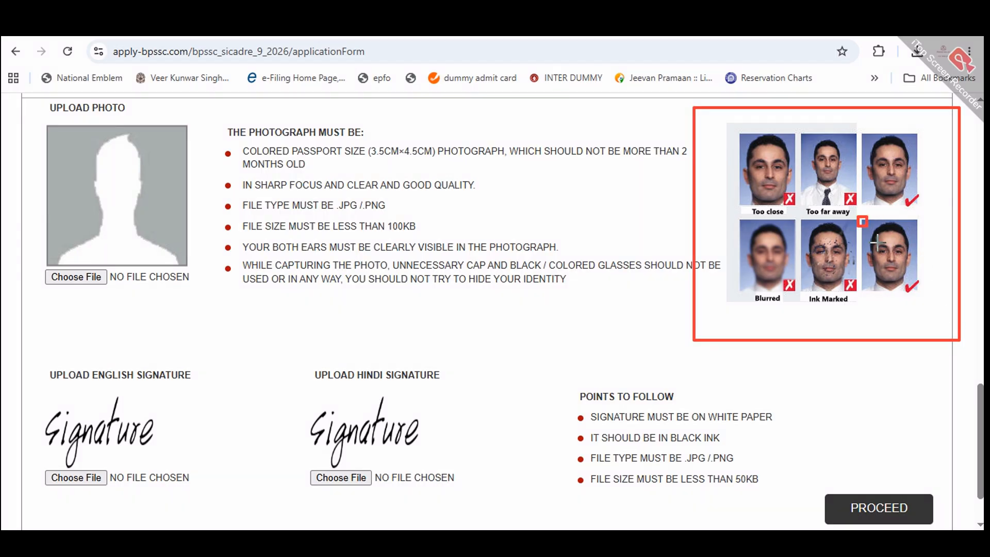
drag(857, 216, 922, 305)
mouse_move(860, 125)
mouse_down()
mouse_move(883, 194)
mouse_move(925, 215)
mouse_up()
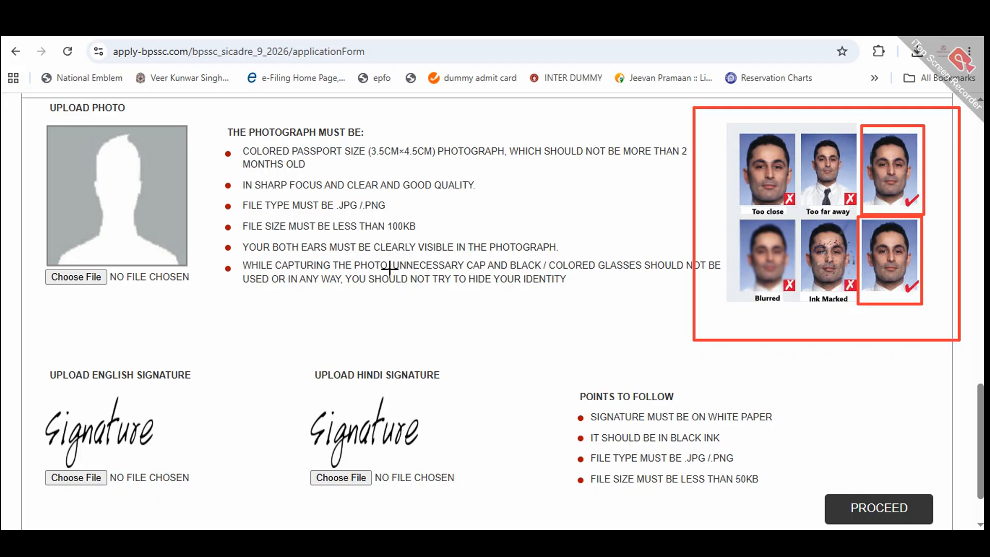
Examine the photograph's file size limit, accepted file types and the rule about caps and coloured glasses.
mouse_move(360, 236)
mouse_down()
mouse_move(379, 236)
mouse_move(405, 211)
mouse_move(354, 233)
mouse_up()
mouse_move(509, 185)
mouse_down()
mouse_move(520, 216)
mouse_move(547, 183)
mouse_move(574, 192)
mouse_up()
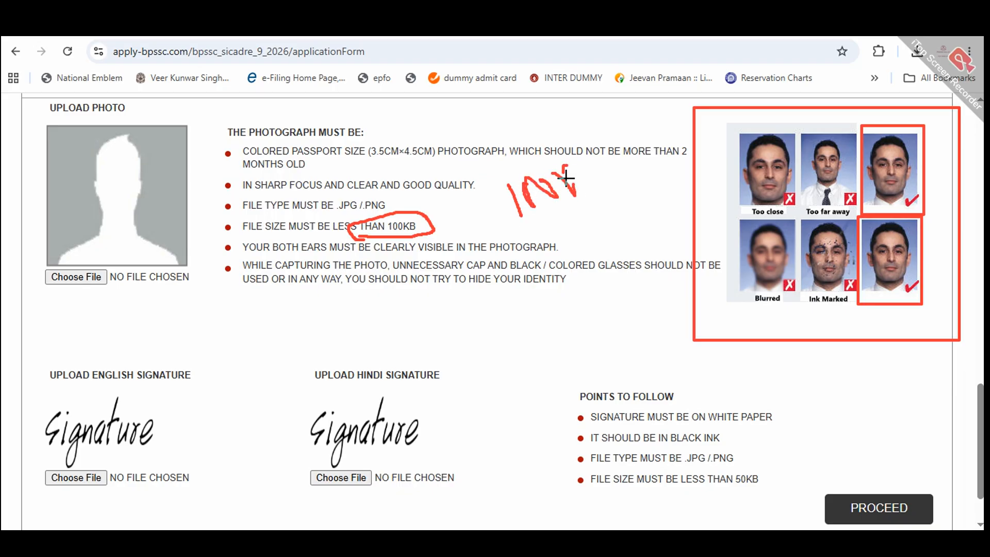
mouse_move(578, 157)
mouse_down()
mouse_move(603, 187)
mouse_move(613, 183)
mouse_up()
mouse_move(572, 132)
mouse_down()
mouse_move(453, 222)
mouse_move(578, 226)
mouse_up()
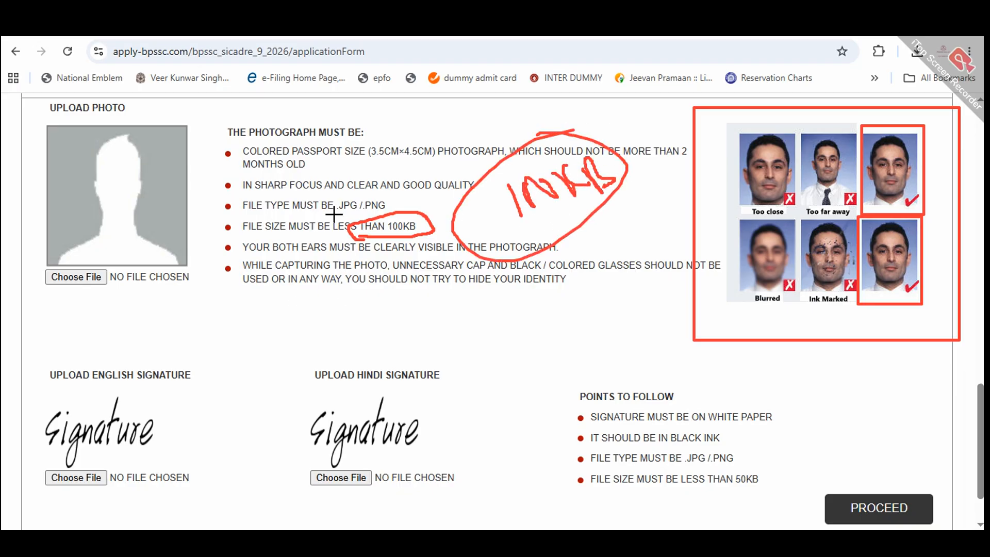
drag(356, 212, 459, 174)
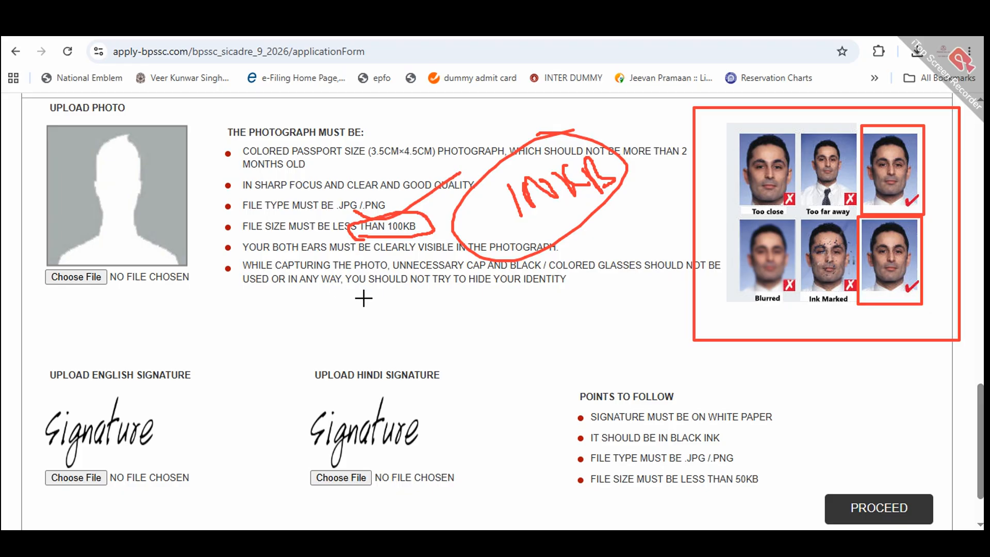
drag(249, 267, 618, 282)
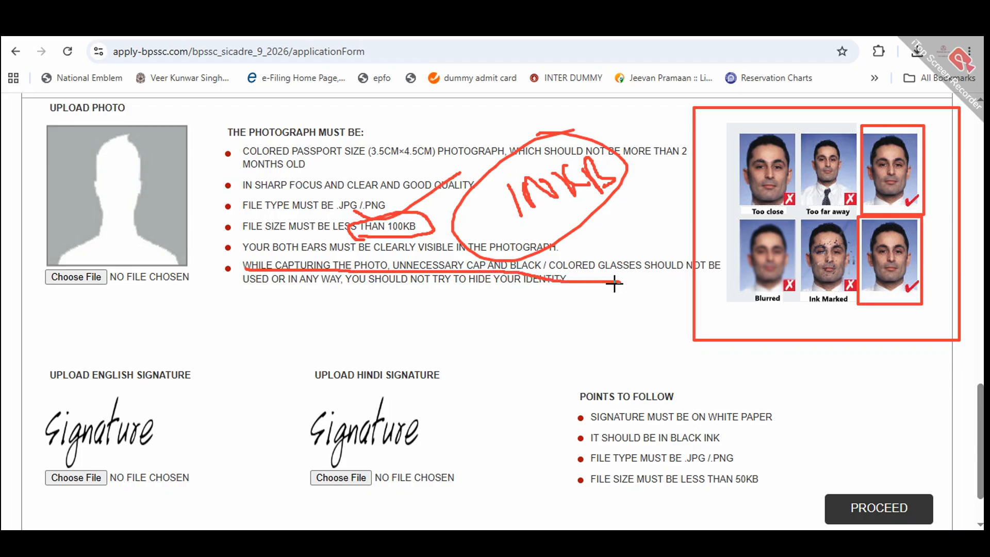
drag(442, 311, 457, 320)
drag(443, 269, 440, 315)
mouse_move(458, 271)
mouse_down()
mouse_move(497, 299)
mouse_move(557, 302)
mouse_up()
drag(546, 268, 537, 306)
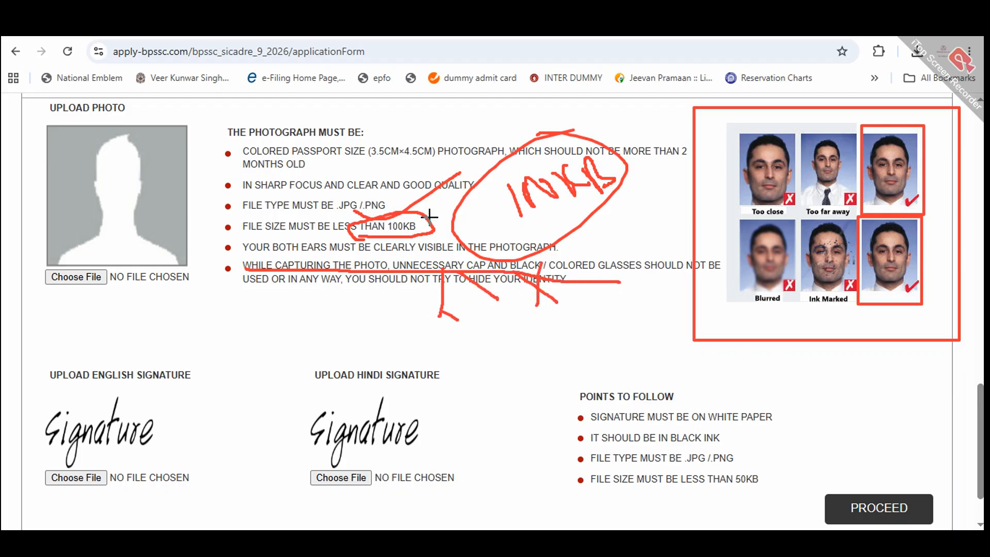
click(691, 510)
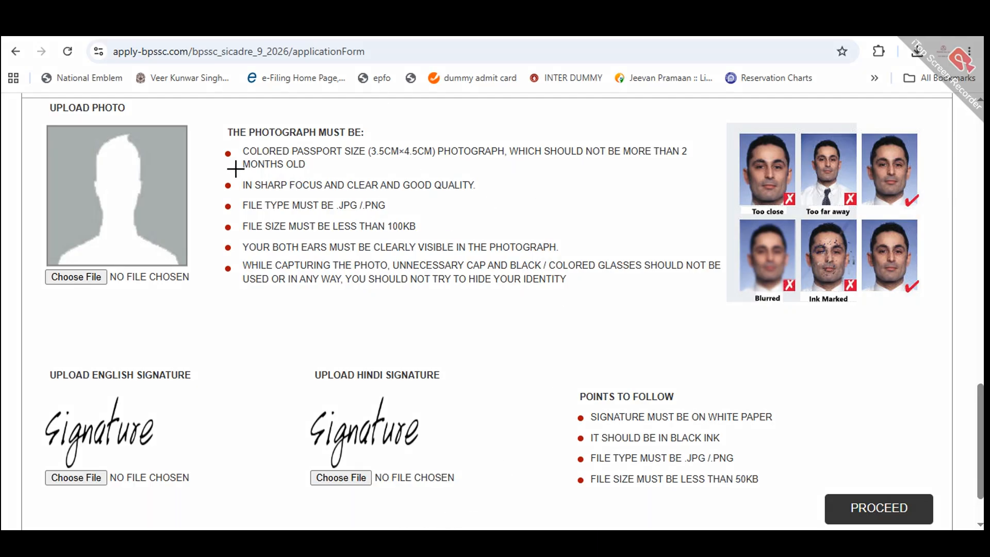
Examine the photograph requirements for passport size, maximum age, sharp focus and good quality.
drag(234, 140, 720, 169)
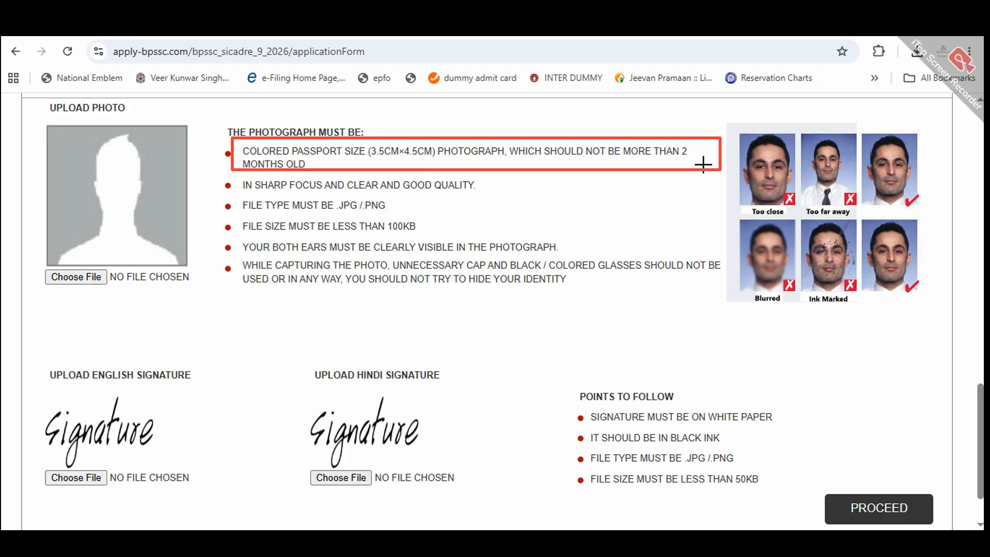
drag(506, 132, 709, 168)
drag(244, 155, 314, 177)
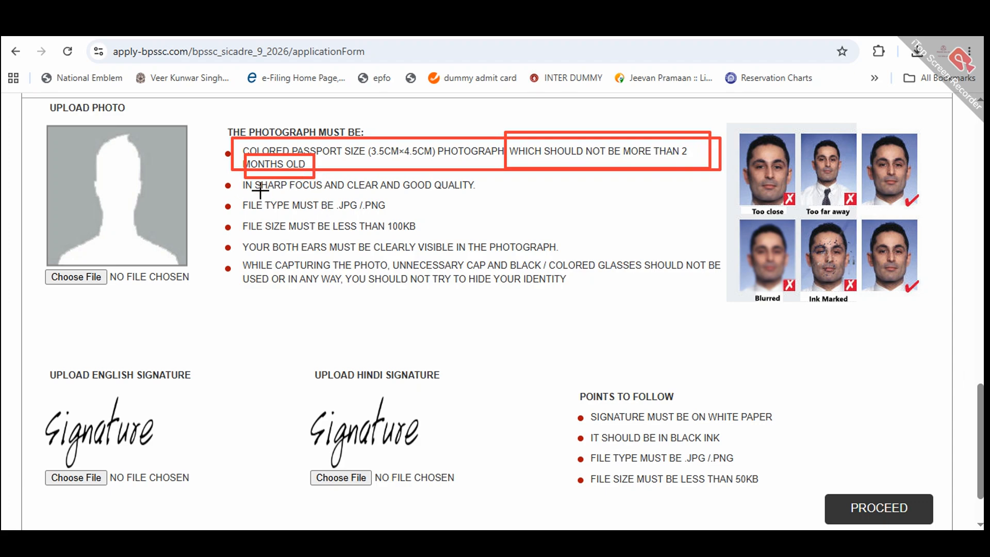
drag(229, 180, 517, 187)
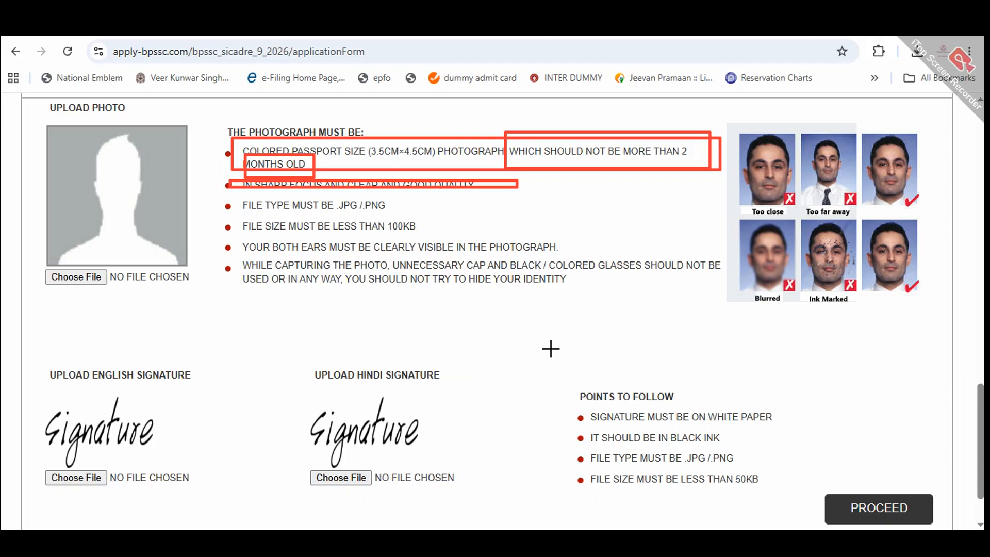
Examine the English and Hindi signature uploads and their rules for paper, ink colour and file size.
drag(549, 348, 797, 488)
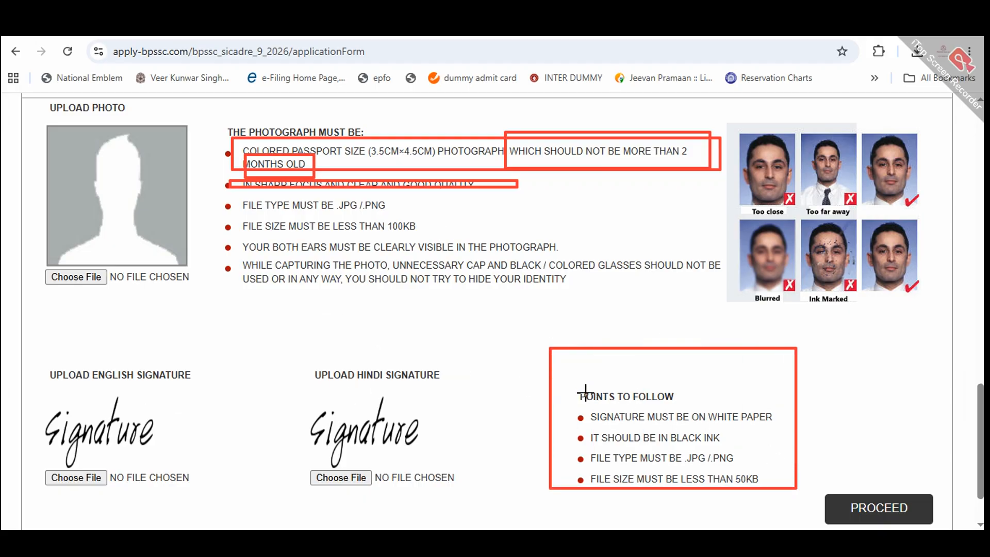
drag(584, 392, 777, 424)
mouse_move(571, 428)
mouse_down()
mouse_move(593, 442)
mouse_move(729, 444)
mouse_up()
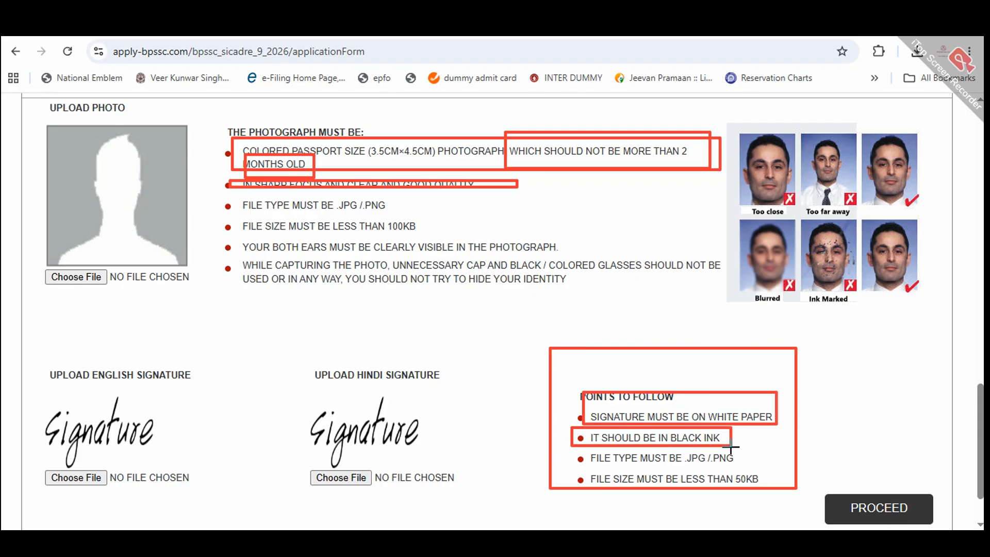
drag(21, 361, 196, 460)
drag(294, 362, 495, 437)
drag(585, 465, 768, 486)
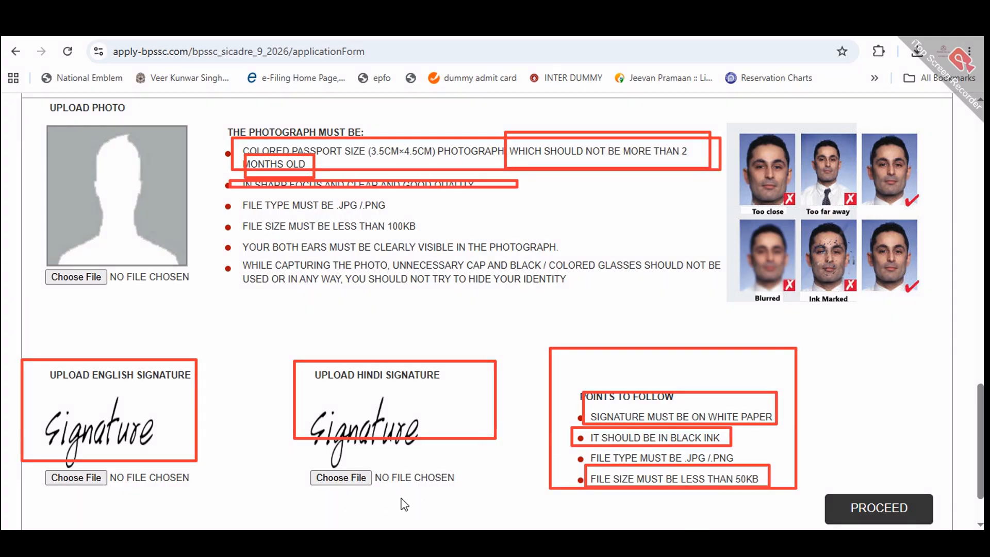
Check the edit option and the image characters entered below the candidate's declaration, and submit the application.
scroll(863, 366, down, 2)
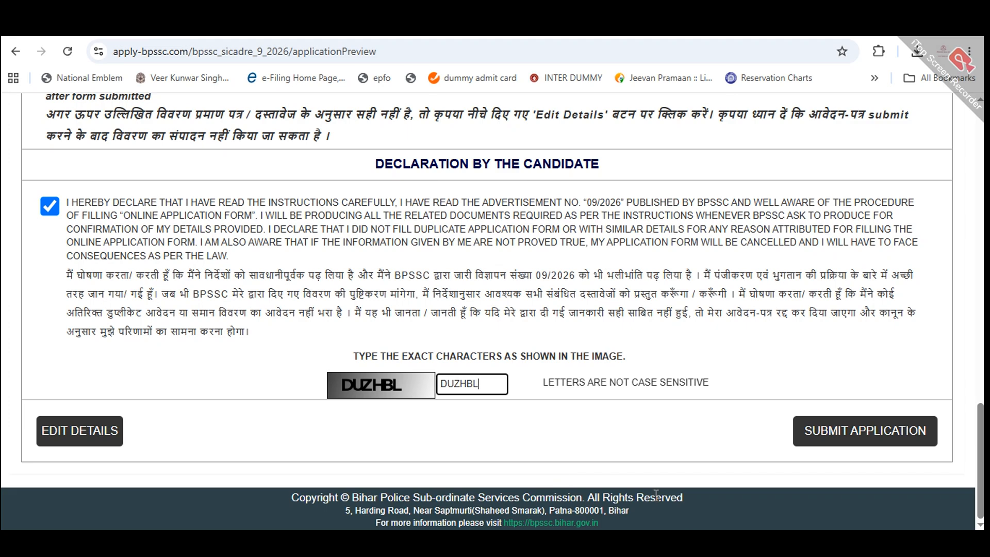
click(661, 515)
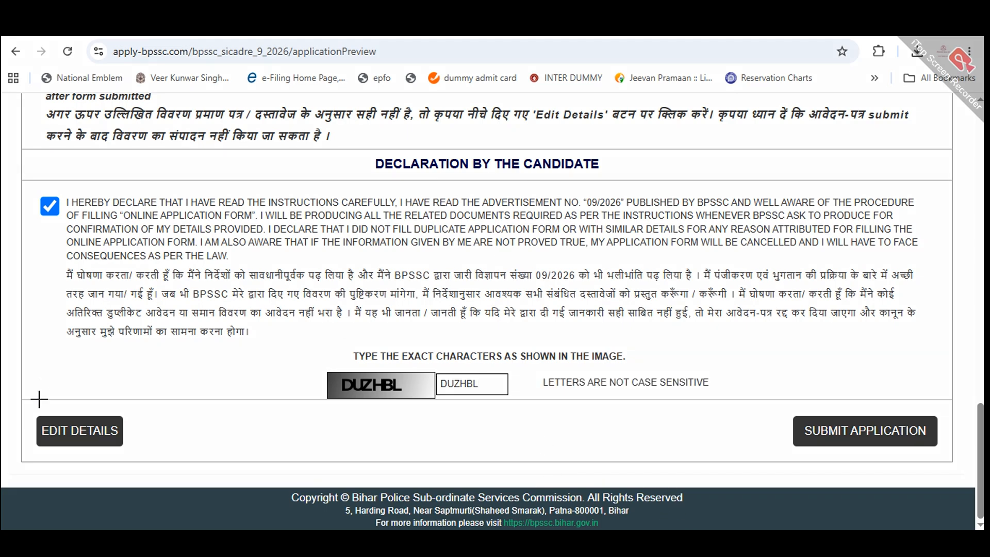
drag(2, 407, 140, 476)
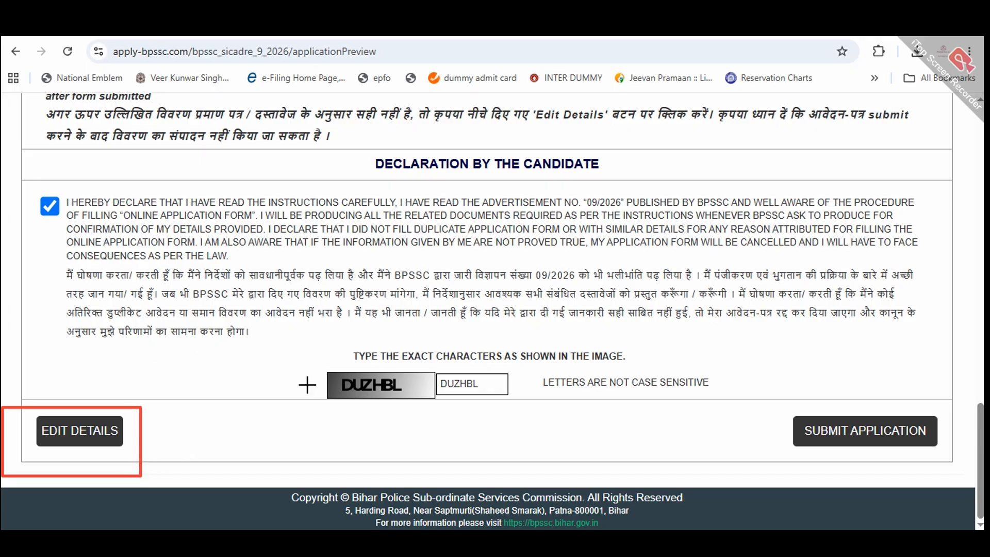
mouse_move(318, 324)
mouse_down()
mouse_move(419, 422)
mouse_move(439, 419)
mouse_up()
mouse_move(440, 325)
mouse_down()
mouse_move(456, 373)
mouse_move(517, 410)
mouse_up()
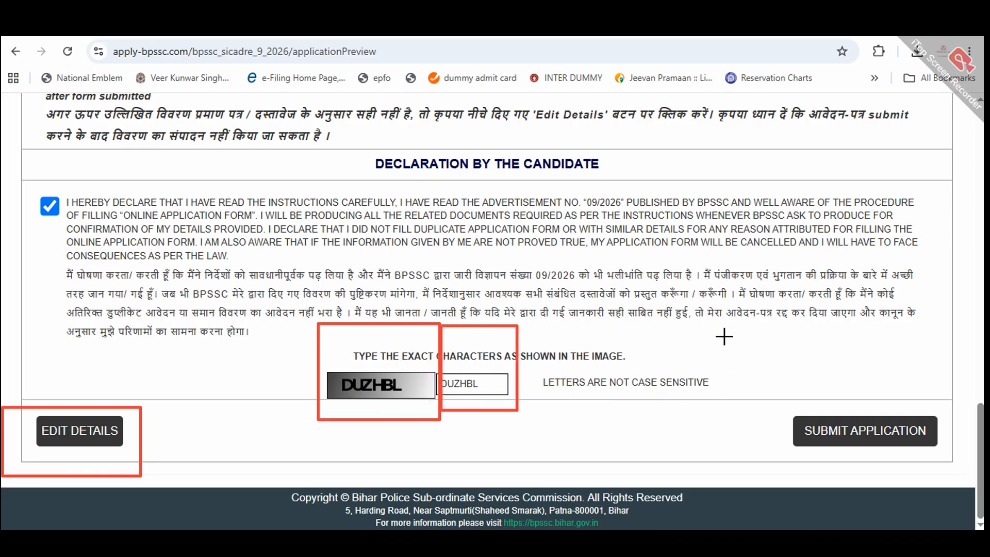
drag(724, 336, 944, 471)
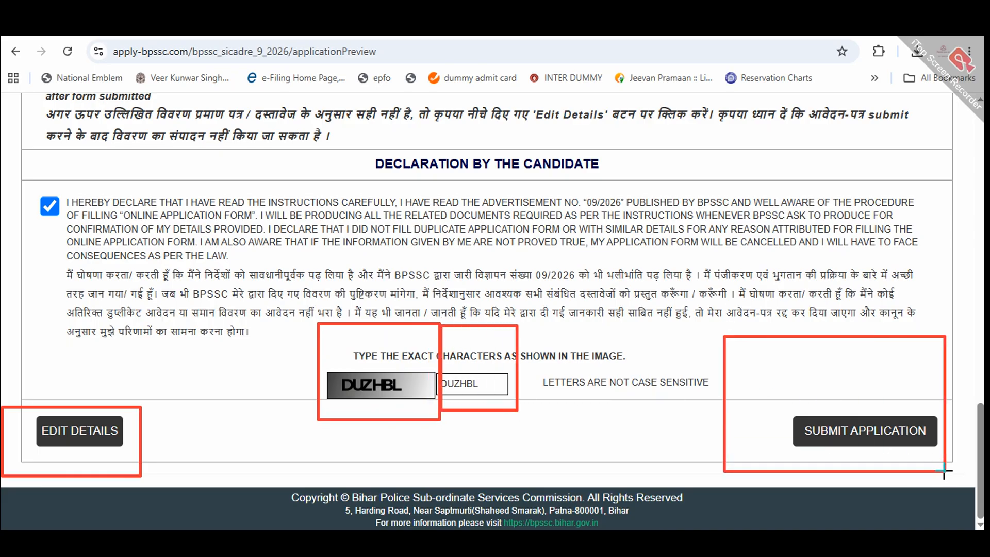
click(805, 416)
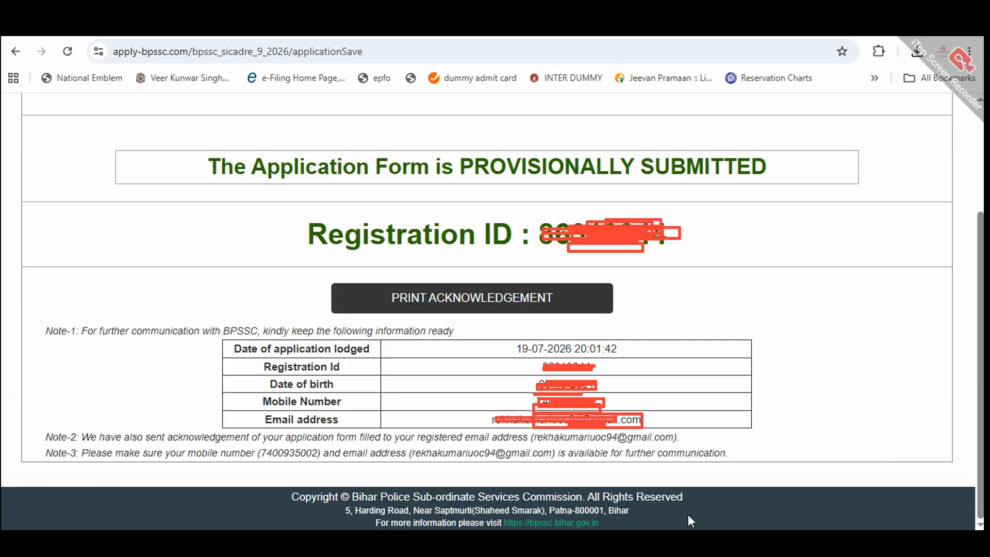
Examine the application's submission status and the registration ID on the confirmation page.
mouse_move(153, 92)
mouse_down()
mouse_move(898, 431)
mouse_move(945, 466)
mouse_up()
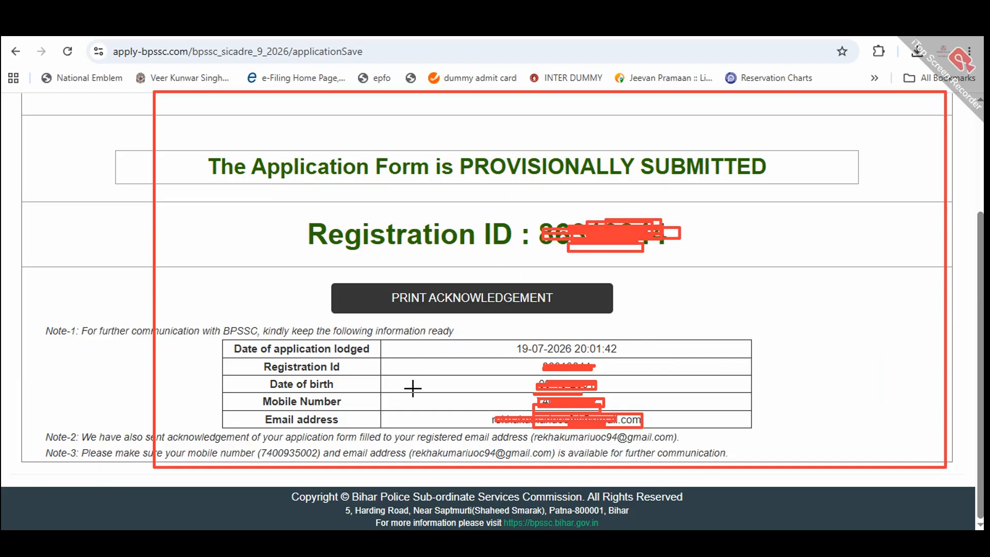
mouse_move(188, 123)
mouse_down()
mouse_move(378, 189)
mouse_move(714, 192)
mouse_move(839, 207)
mouse_up()
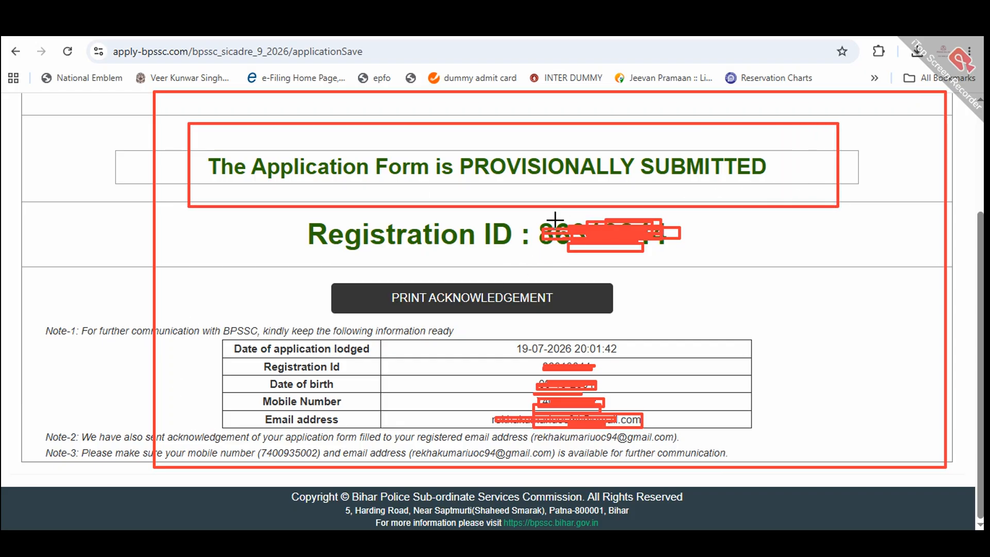
drag(286, 198, 733, 257)
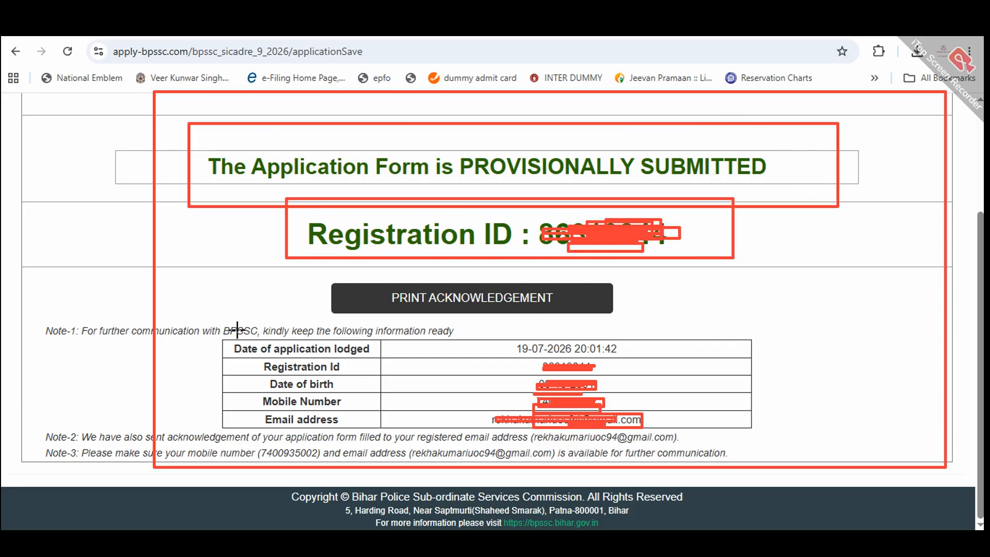
Examine the table of lodging date, registration ID, date of birth and contact details, and the option to print the acknowledgement.
mouse_move(221, 325)
mouse_down()
mouse_move(429, 356)
mouse_move(692, 364)
mouse_up()
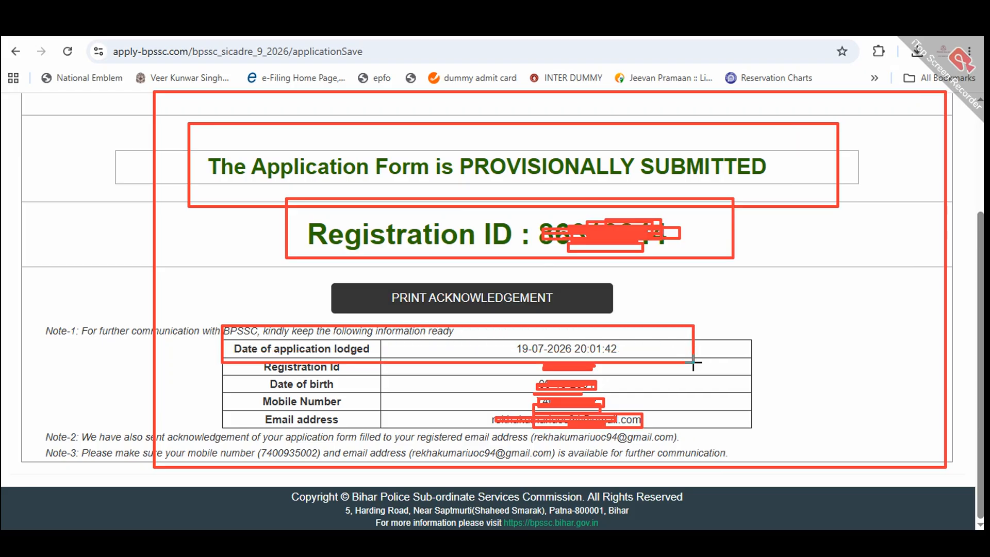
drag(242, 350, 387, 370)
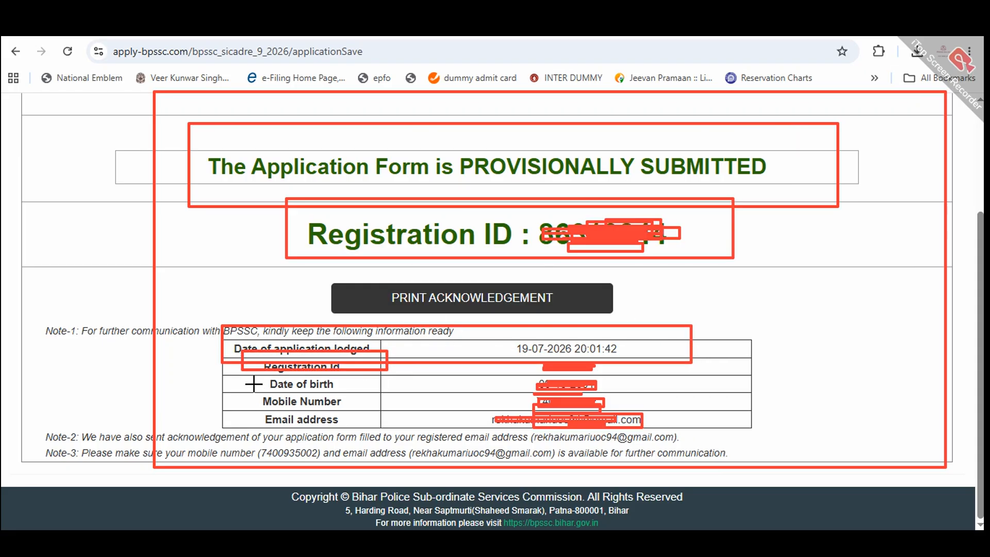
drag(249, 381, 337, 397)
drag(248, 405, 321, 421)
drag(260, 429, 340, 437)
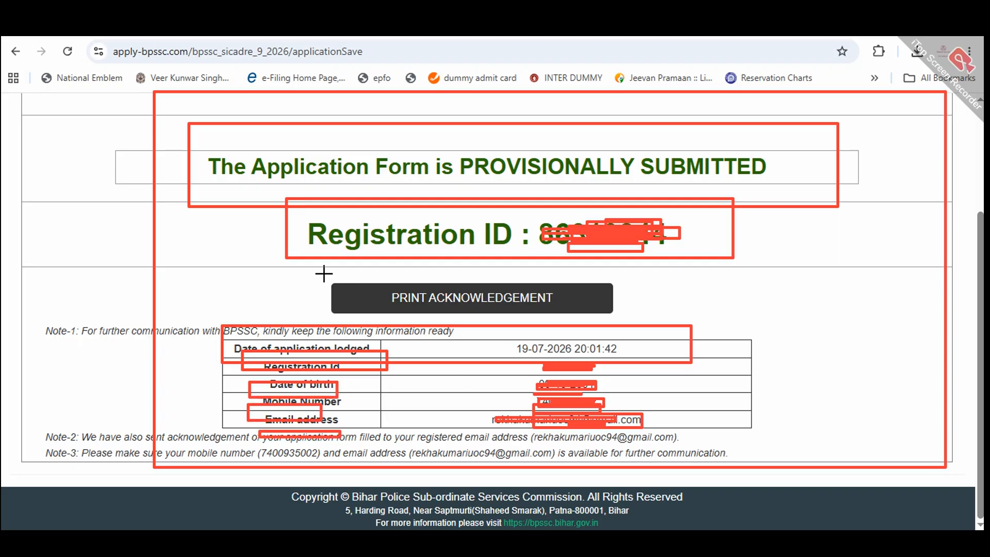
mouse_move(323, 262)
mouse_down()
mouse_move(426, 316)
mouse_move(656, 317)
mouse_up()
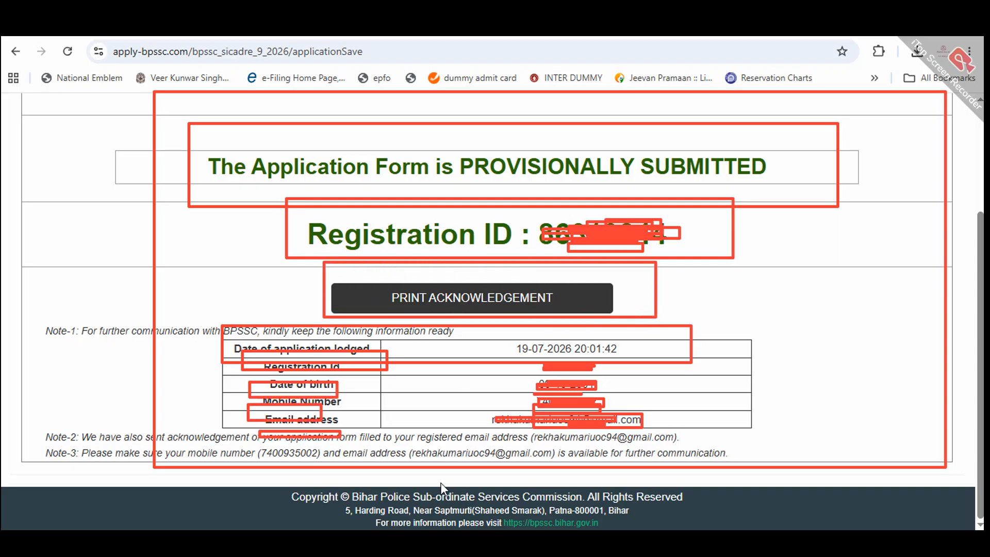
mouse_move(351, 272)
mouse_down()
mouse_move(394, 301)
mouse_move(594, 310)
mouse_up()
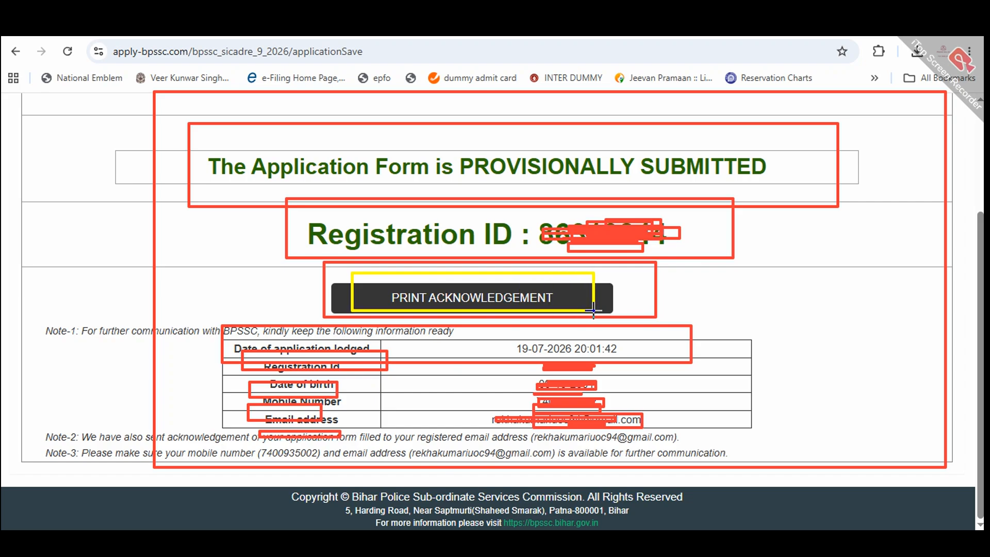